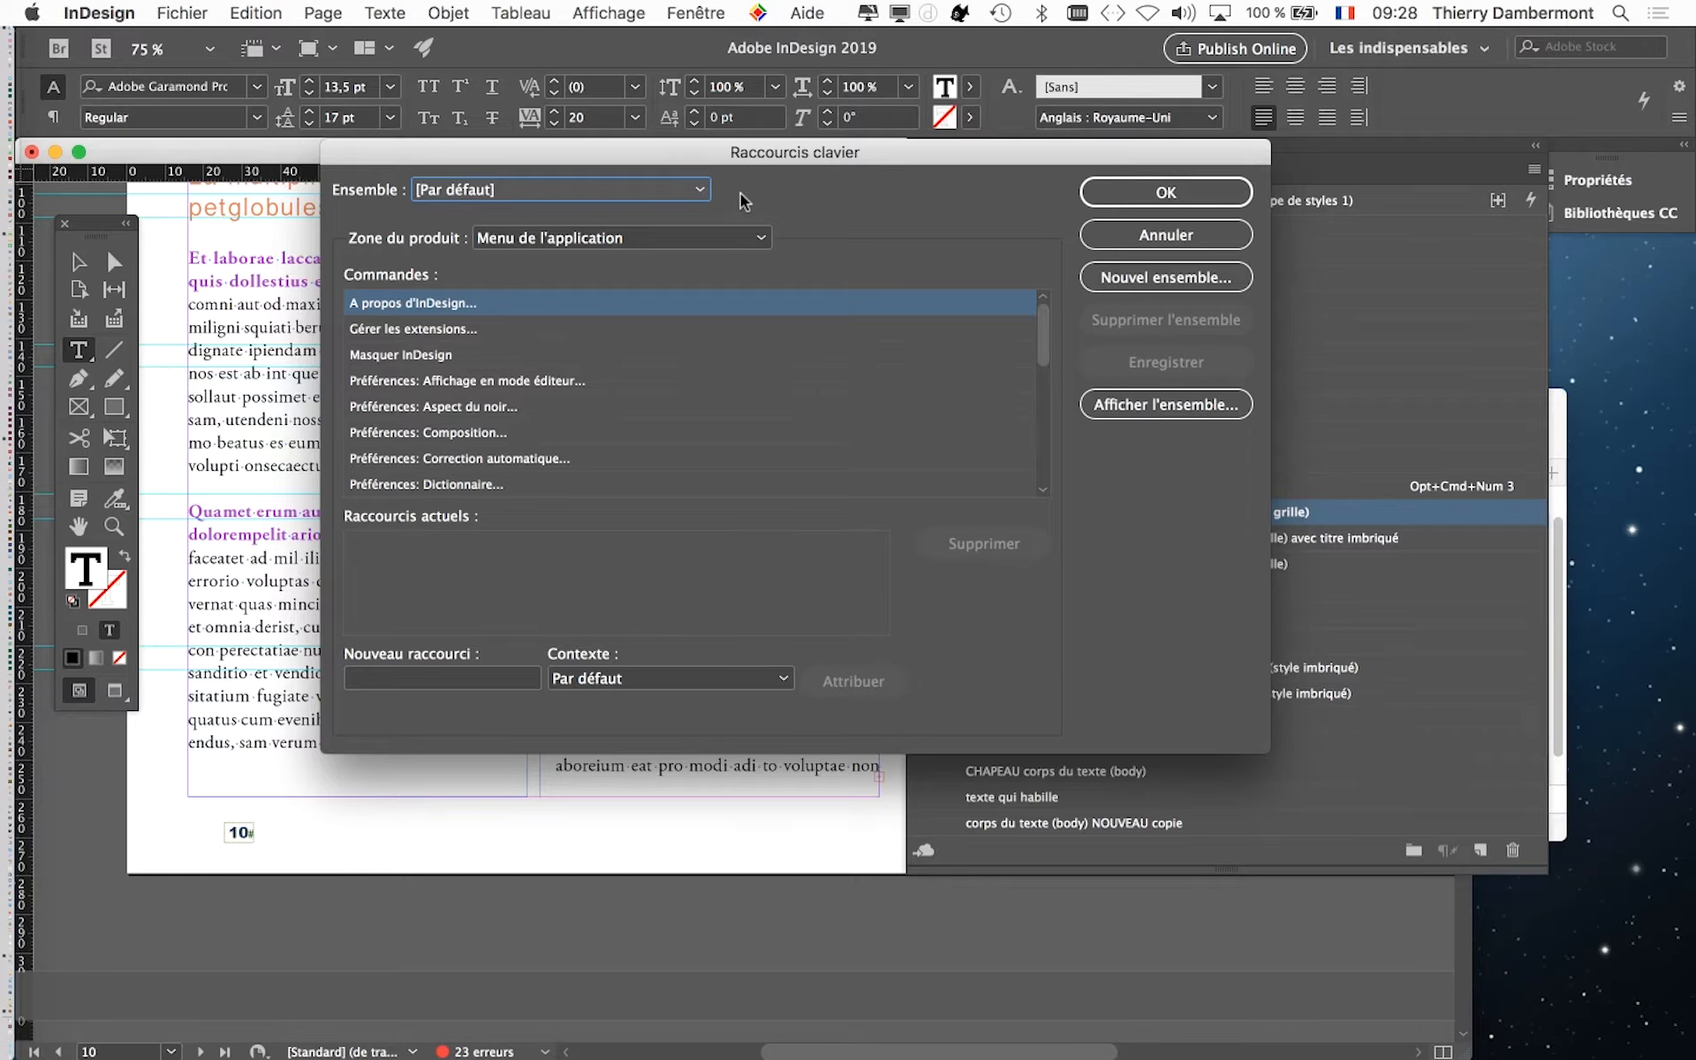
# - Create a new shortcut set based on [Par défaut], named with the owner's first name followed by fev2020
pyautogui.moveTo(808, 159); pyautogui.dragTo(877, 66)
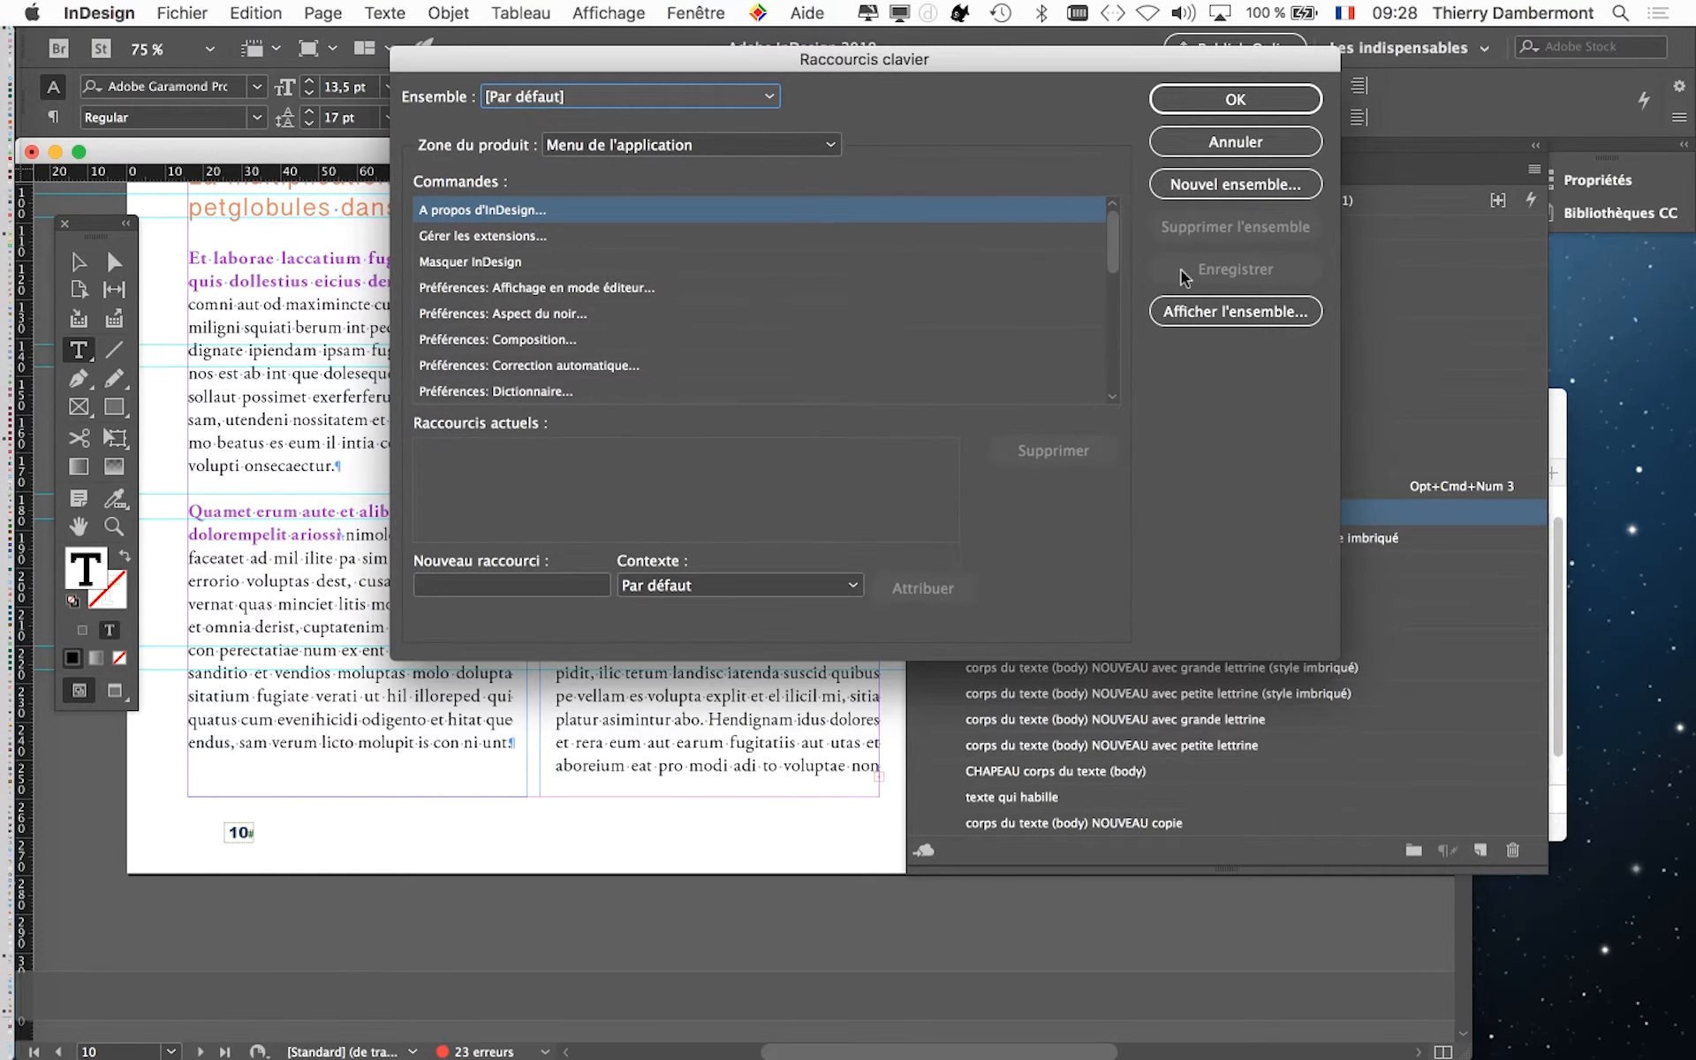
pyautogui.click(1256, 189)
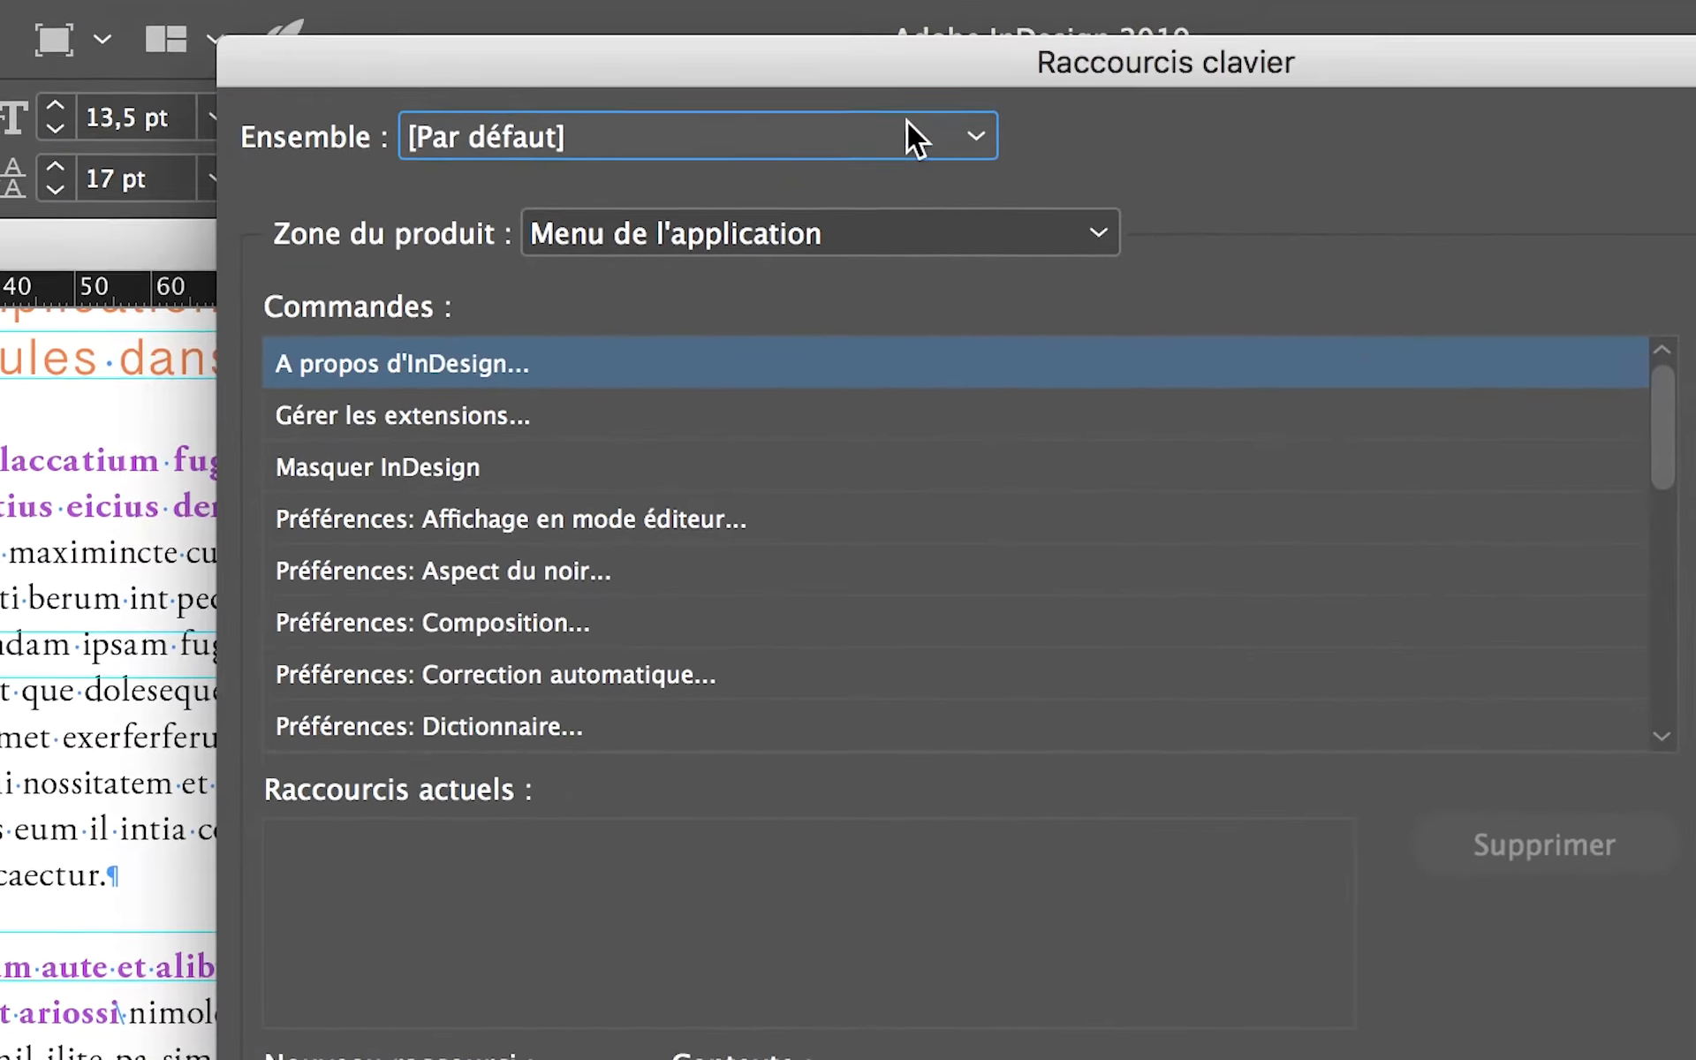
pyautogui.click(1223, 187)
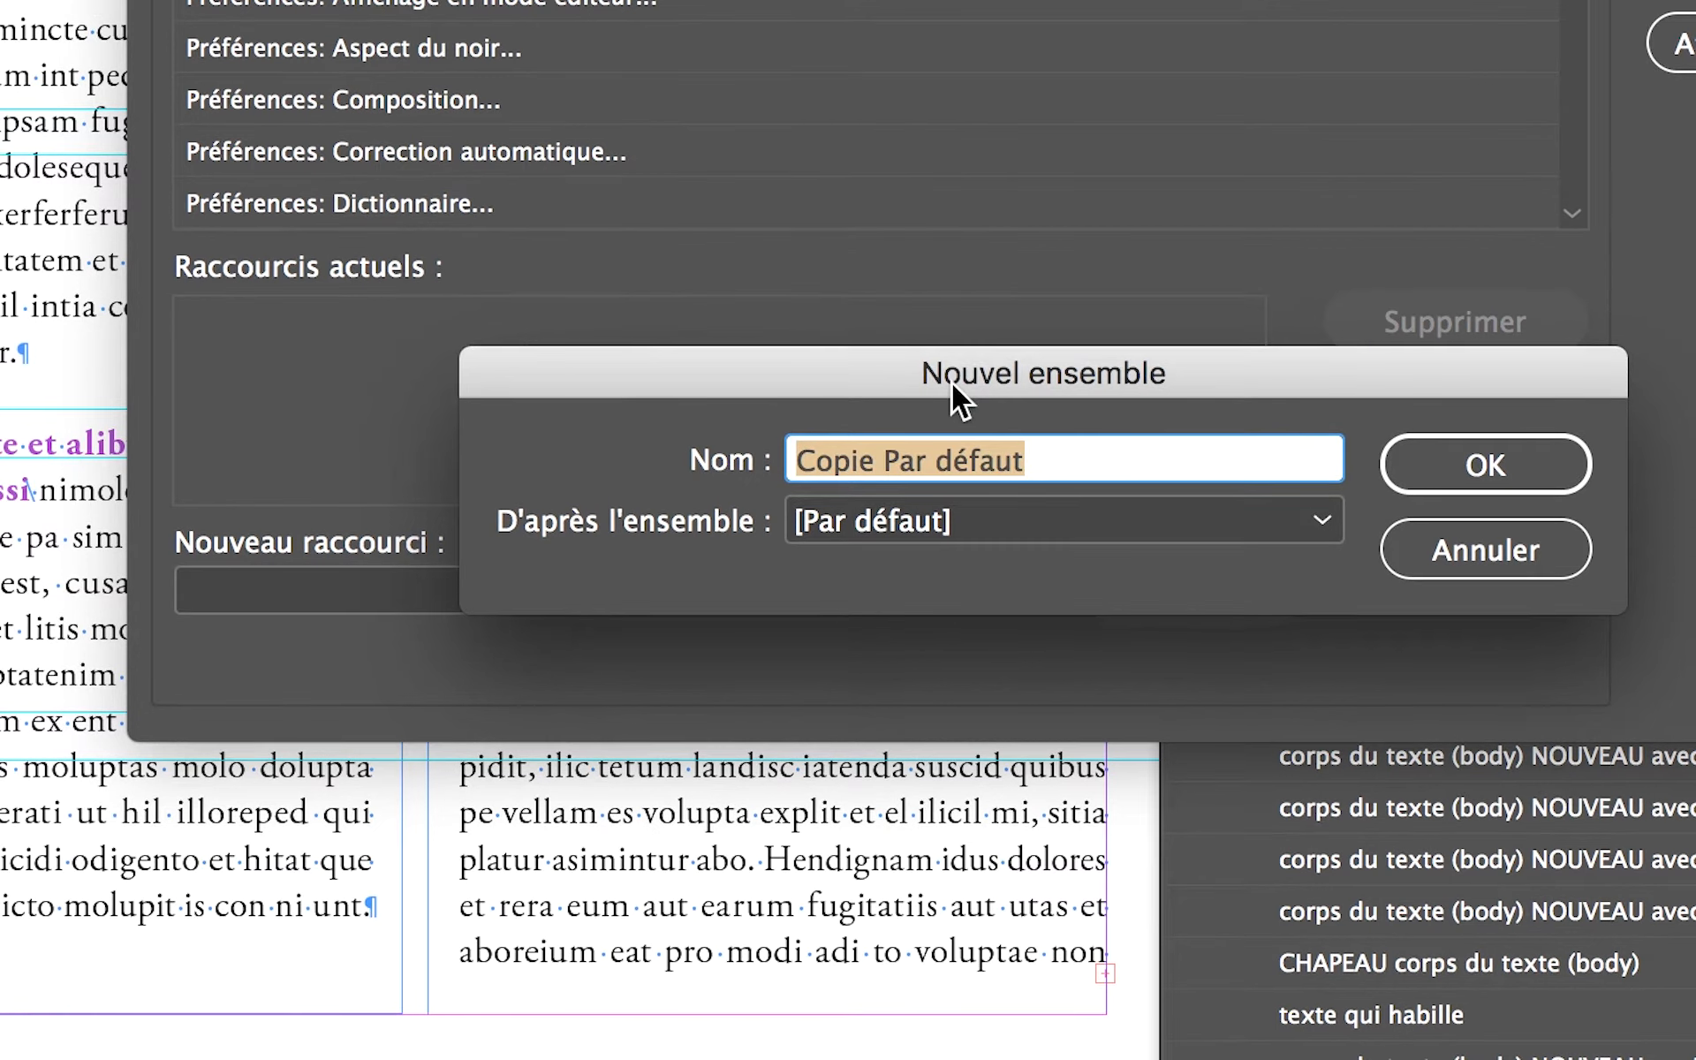
pyautogui.write('thierry')
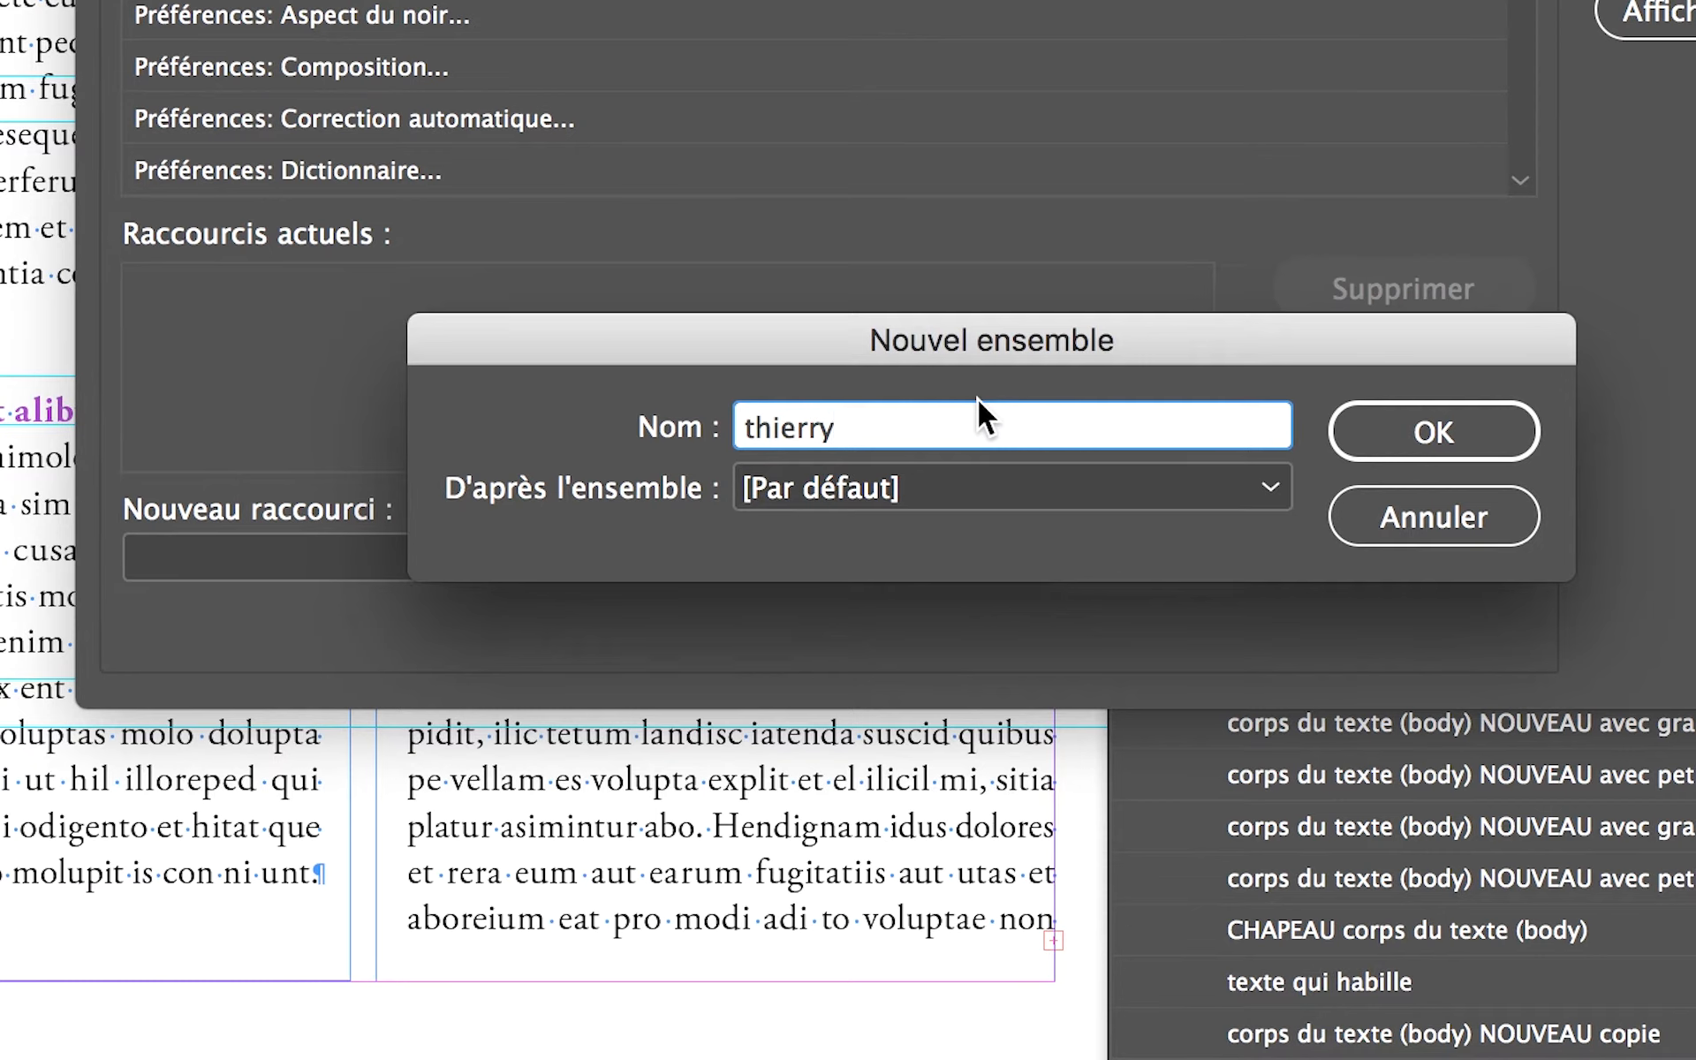
pyautogui.write('fev2020')
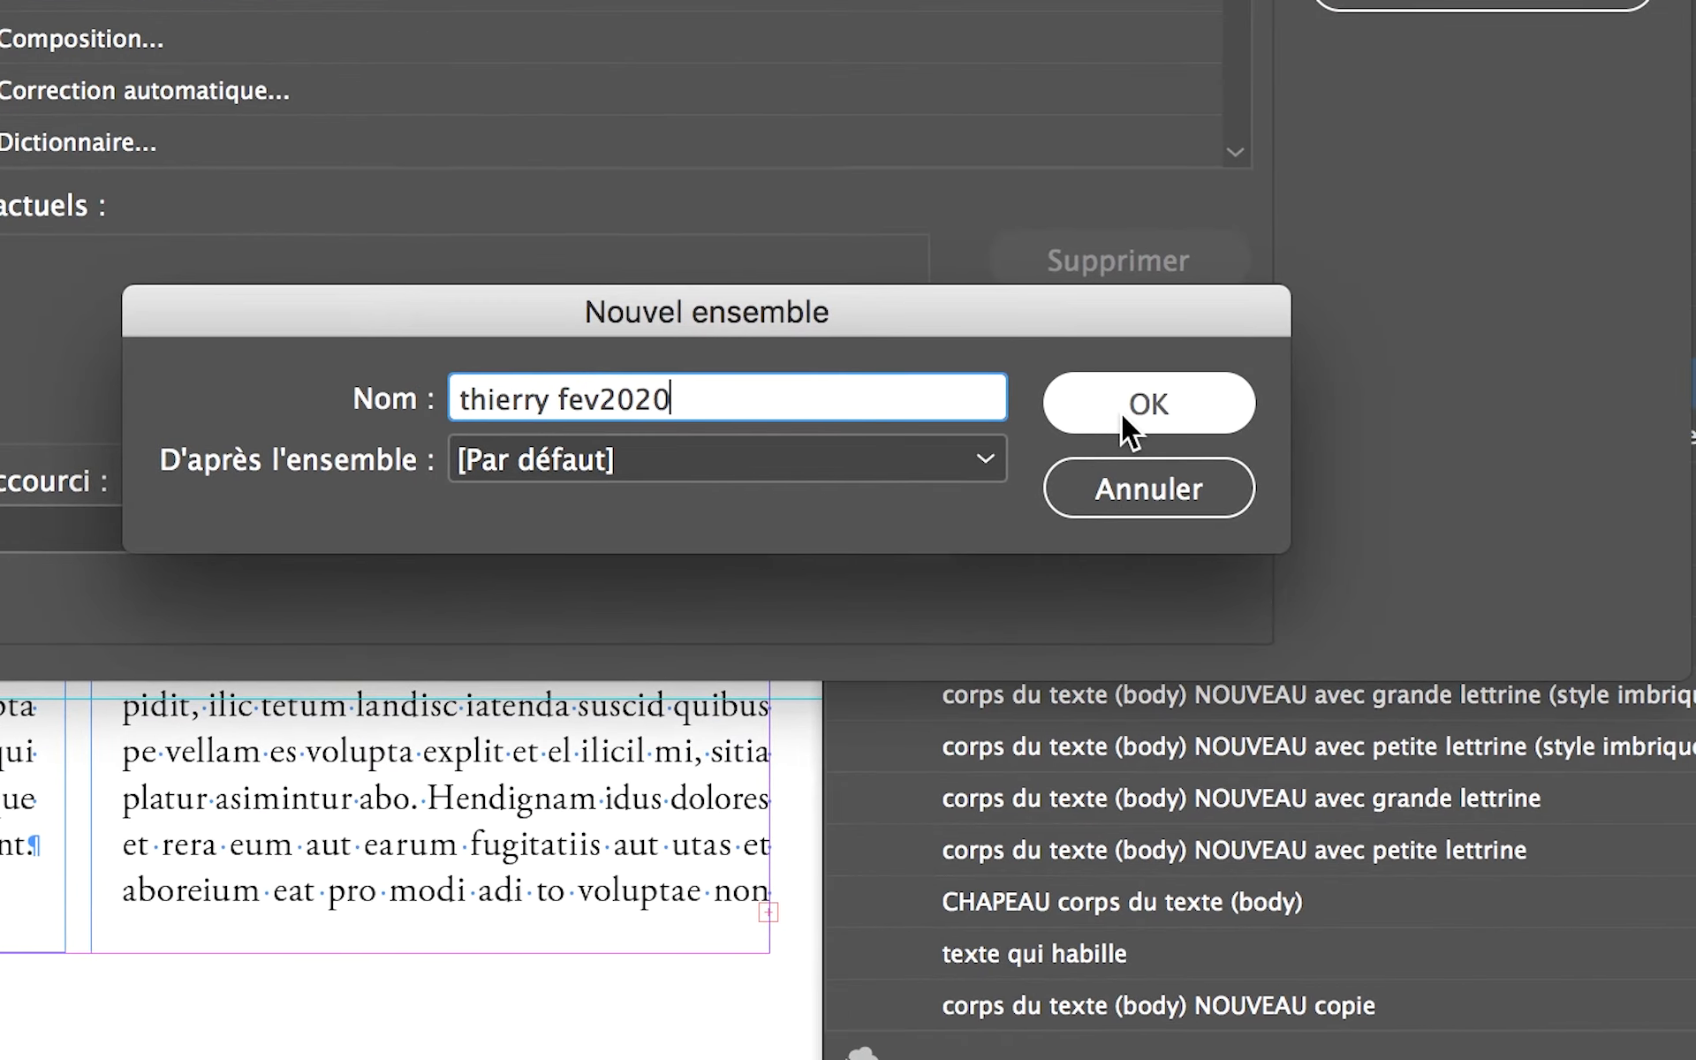
pyautogui.click(1406, 440)
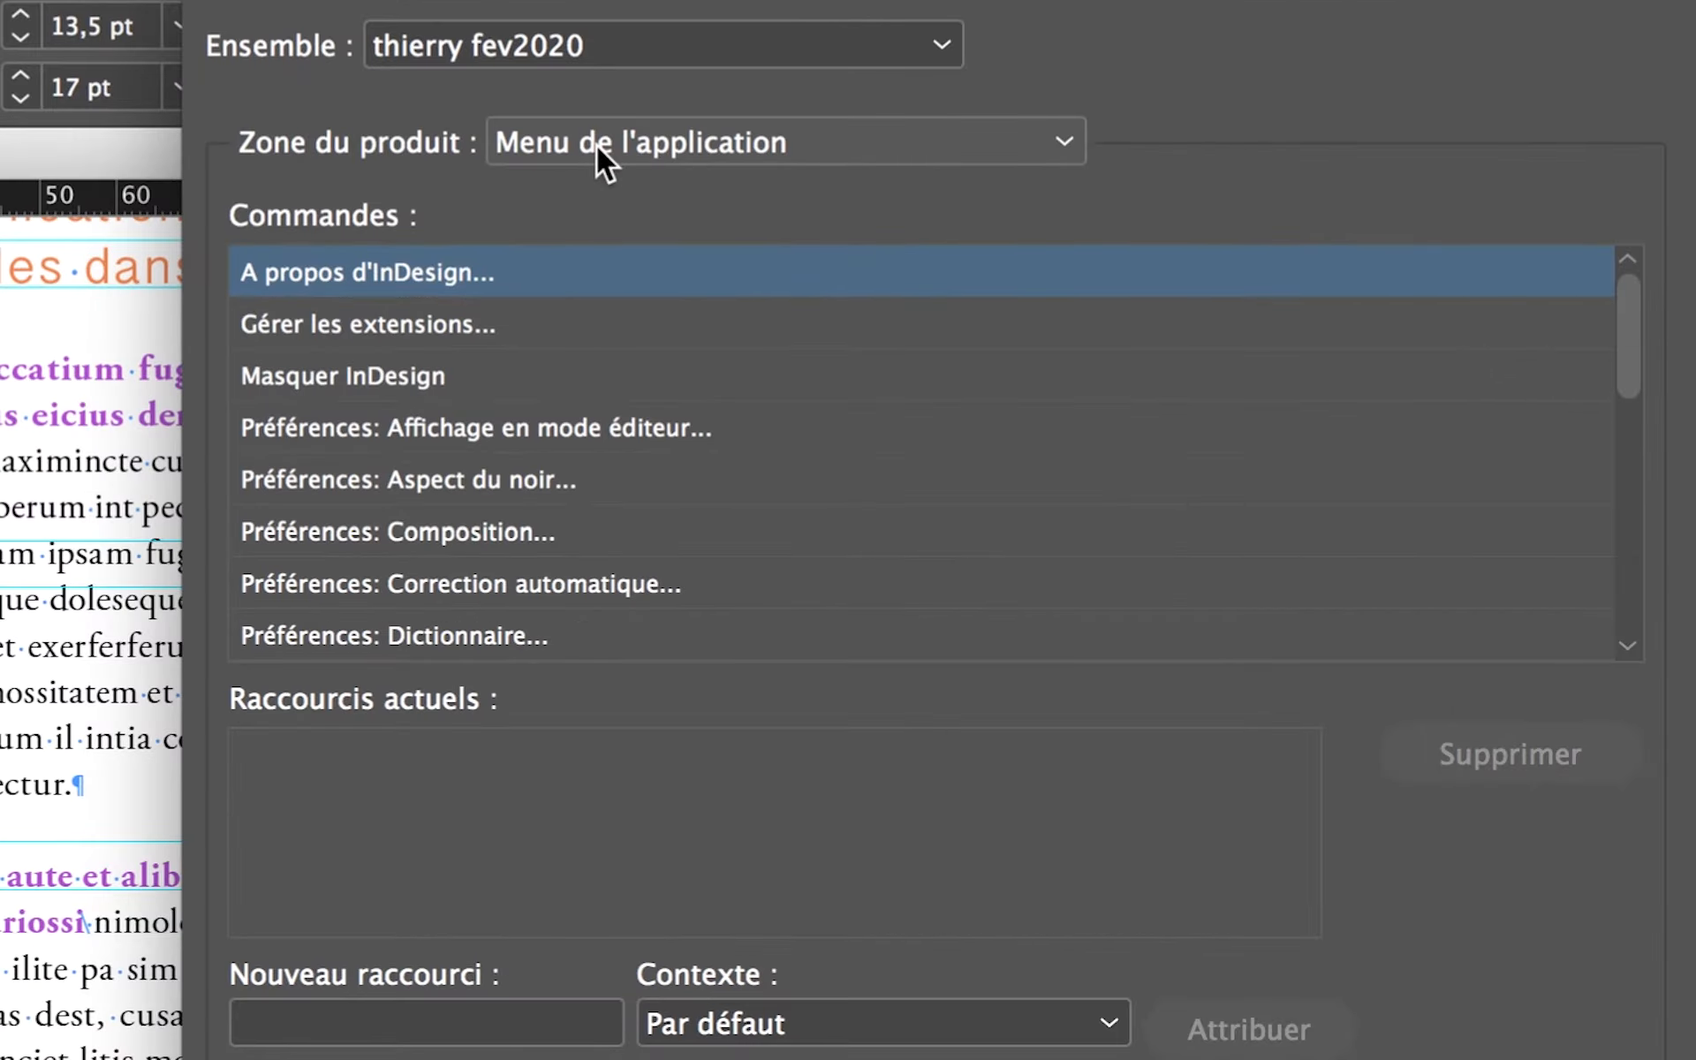
# - Set the product area to Menu Texte and look through the start of its command list
pyautogui.click(634, 144)
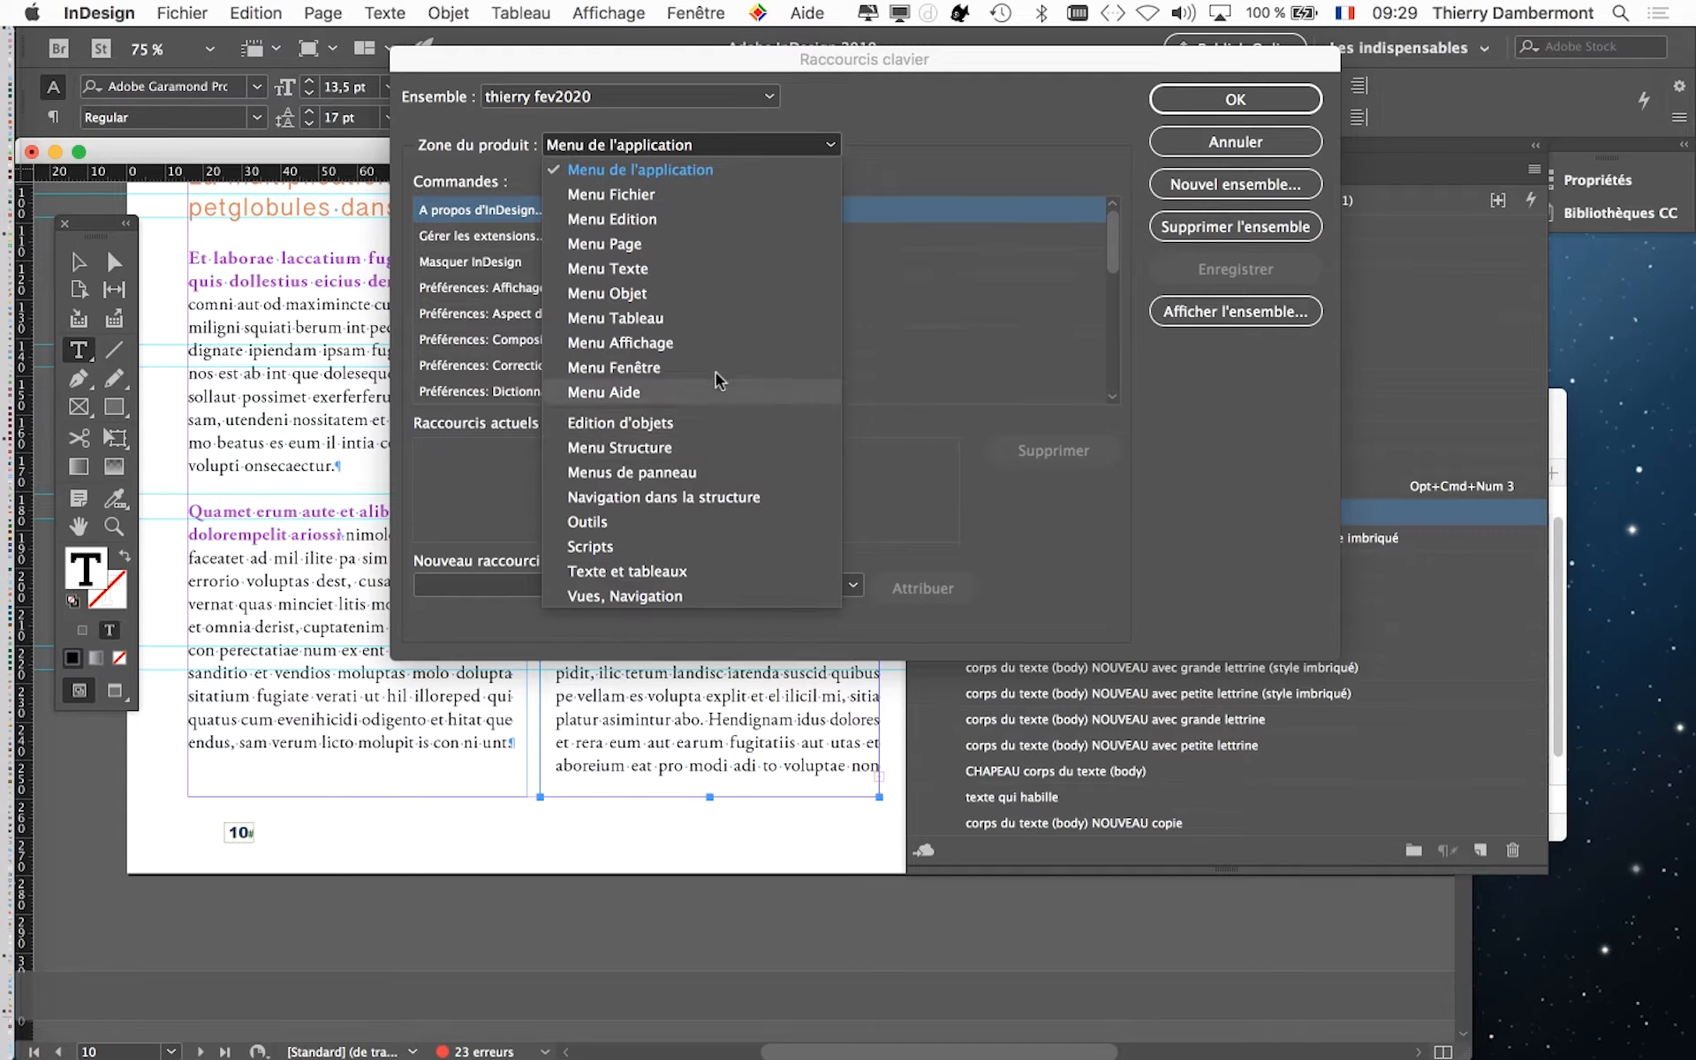
pyautogui.click(694, 271)
pyautogui.scroll(-2, 695, 279)
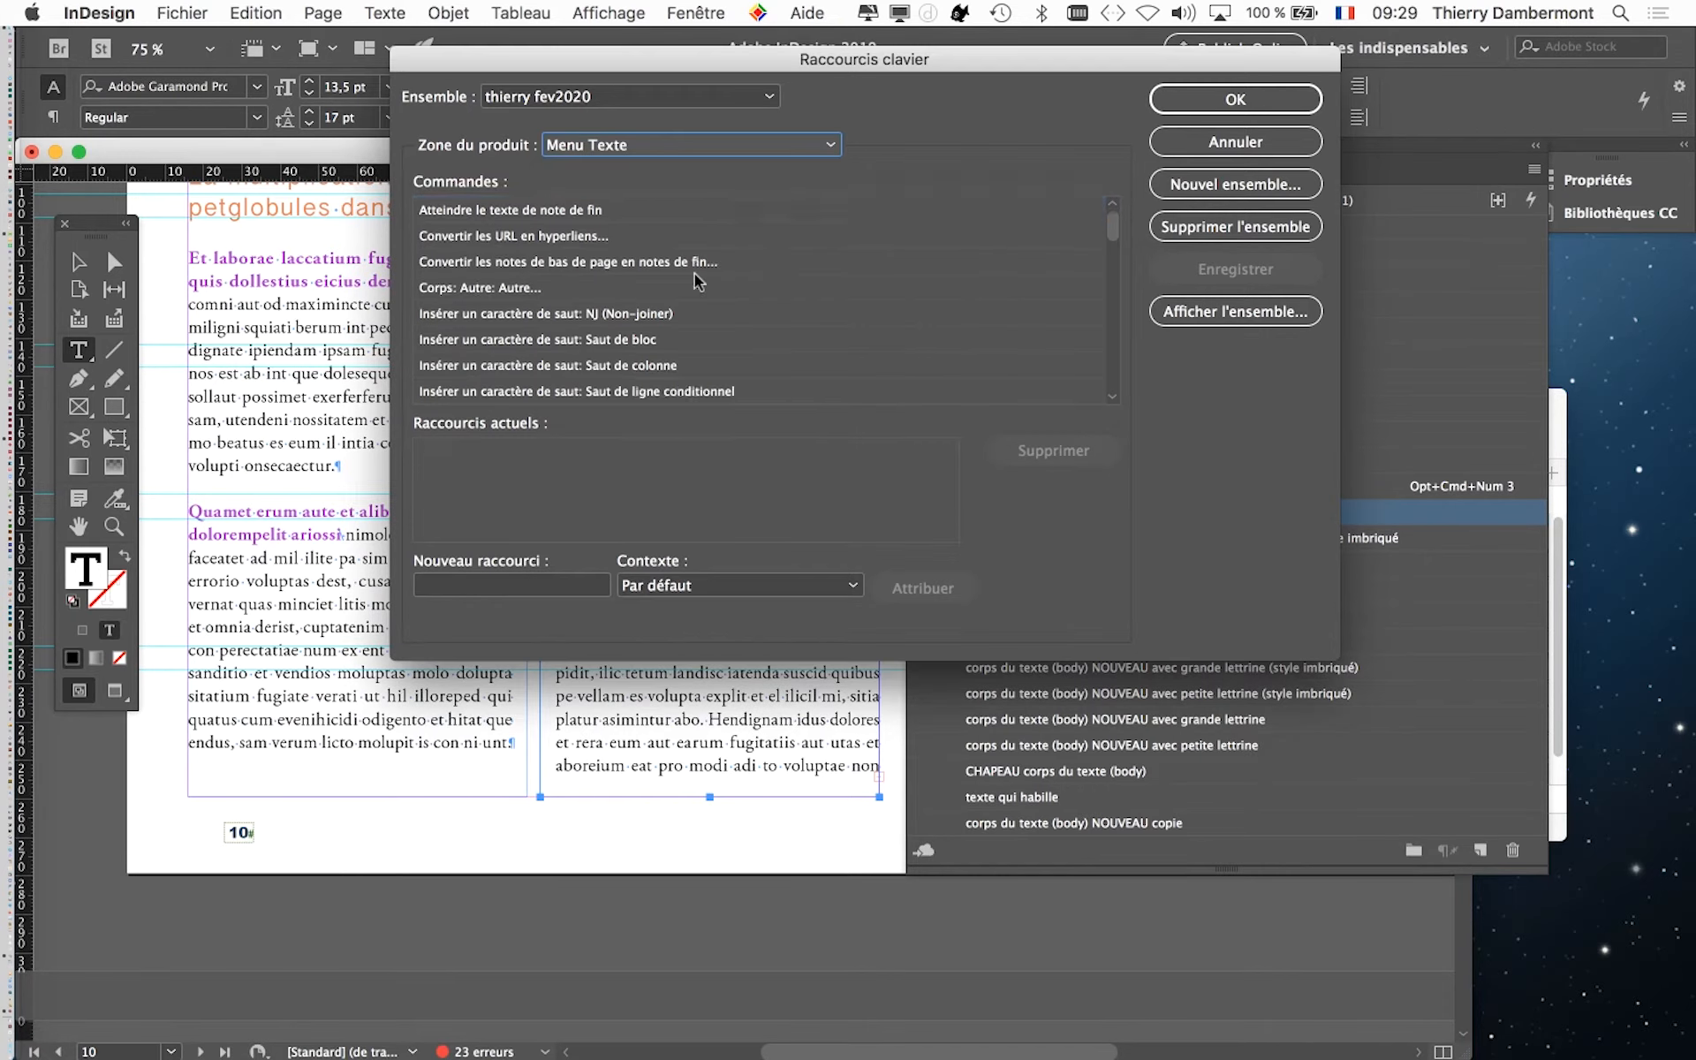
pyautogui.scroll(-4, 698, 281)
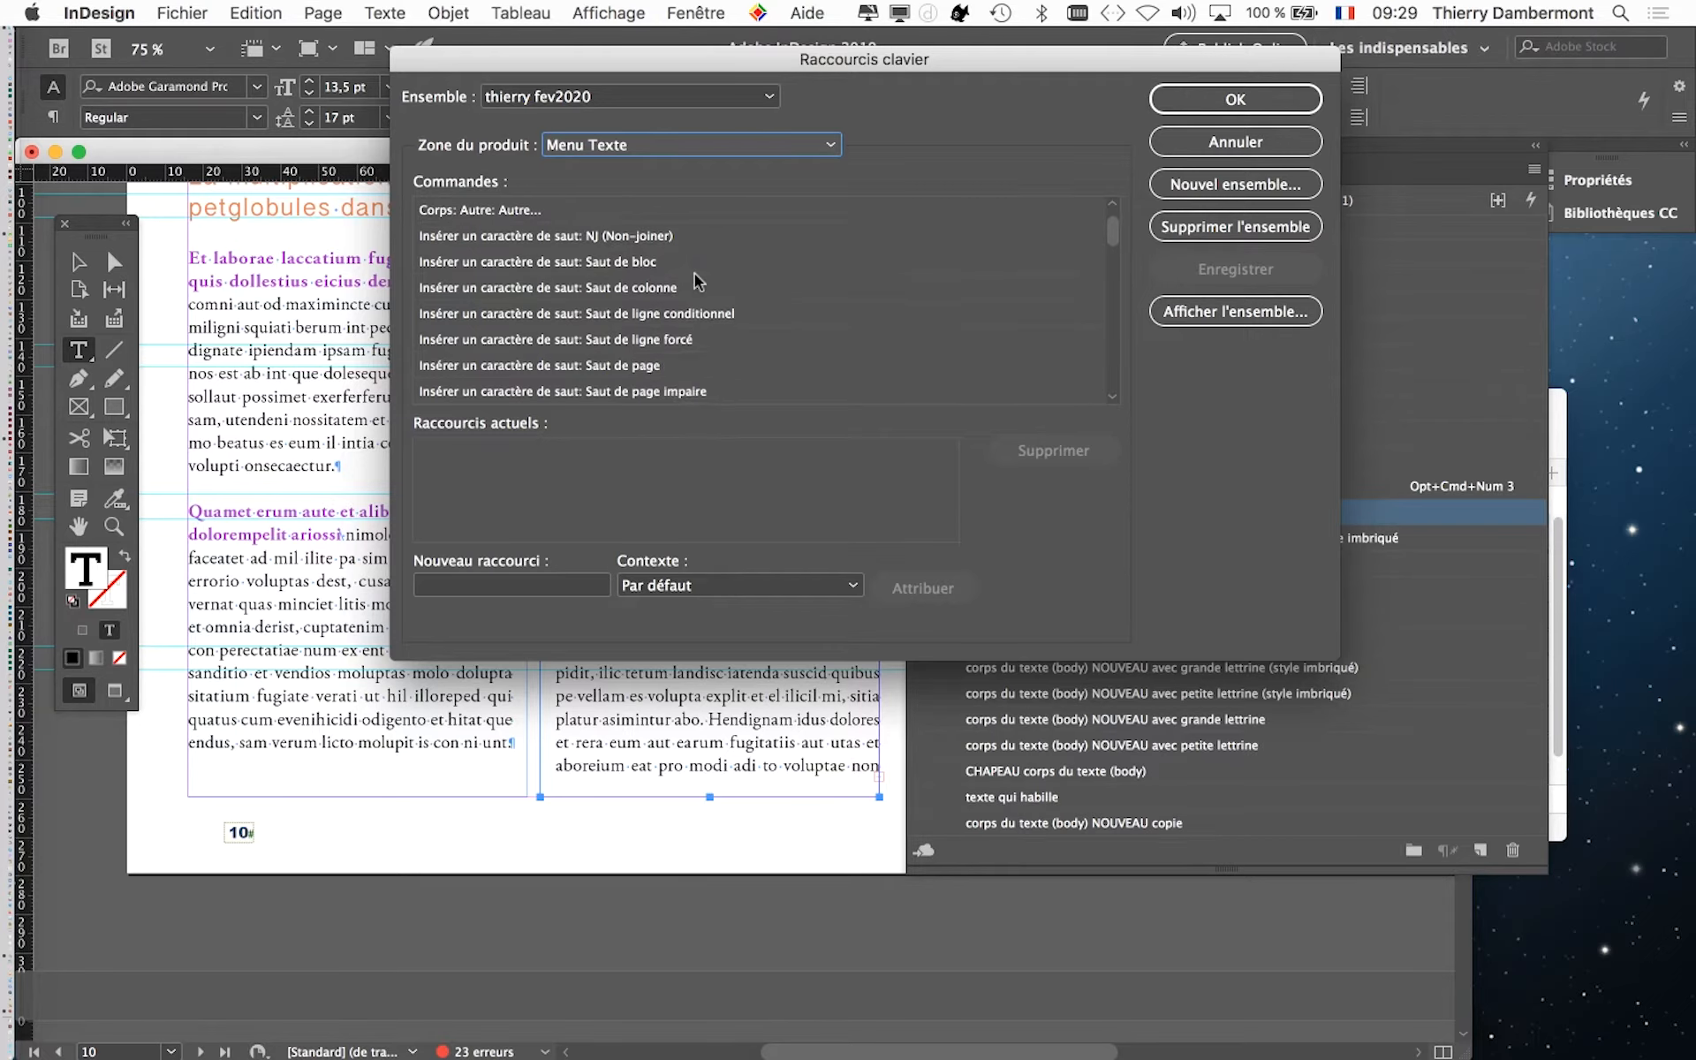
pyautogui.scroll(5, 679, 244)
pyautogui.scroll(-3, 621, 309)
pyautogui.scroll(-5, 621, 314)
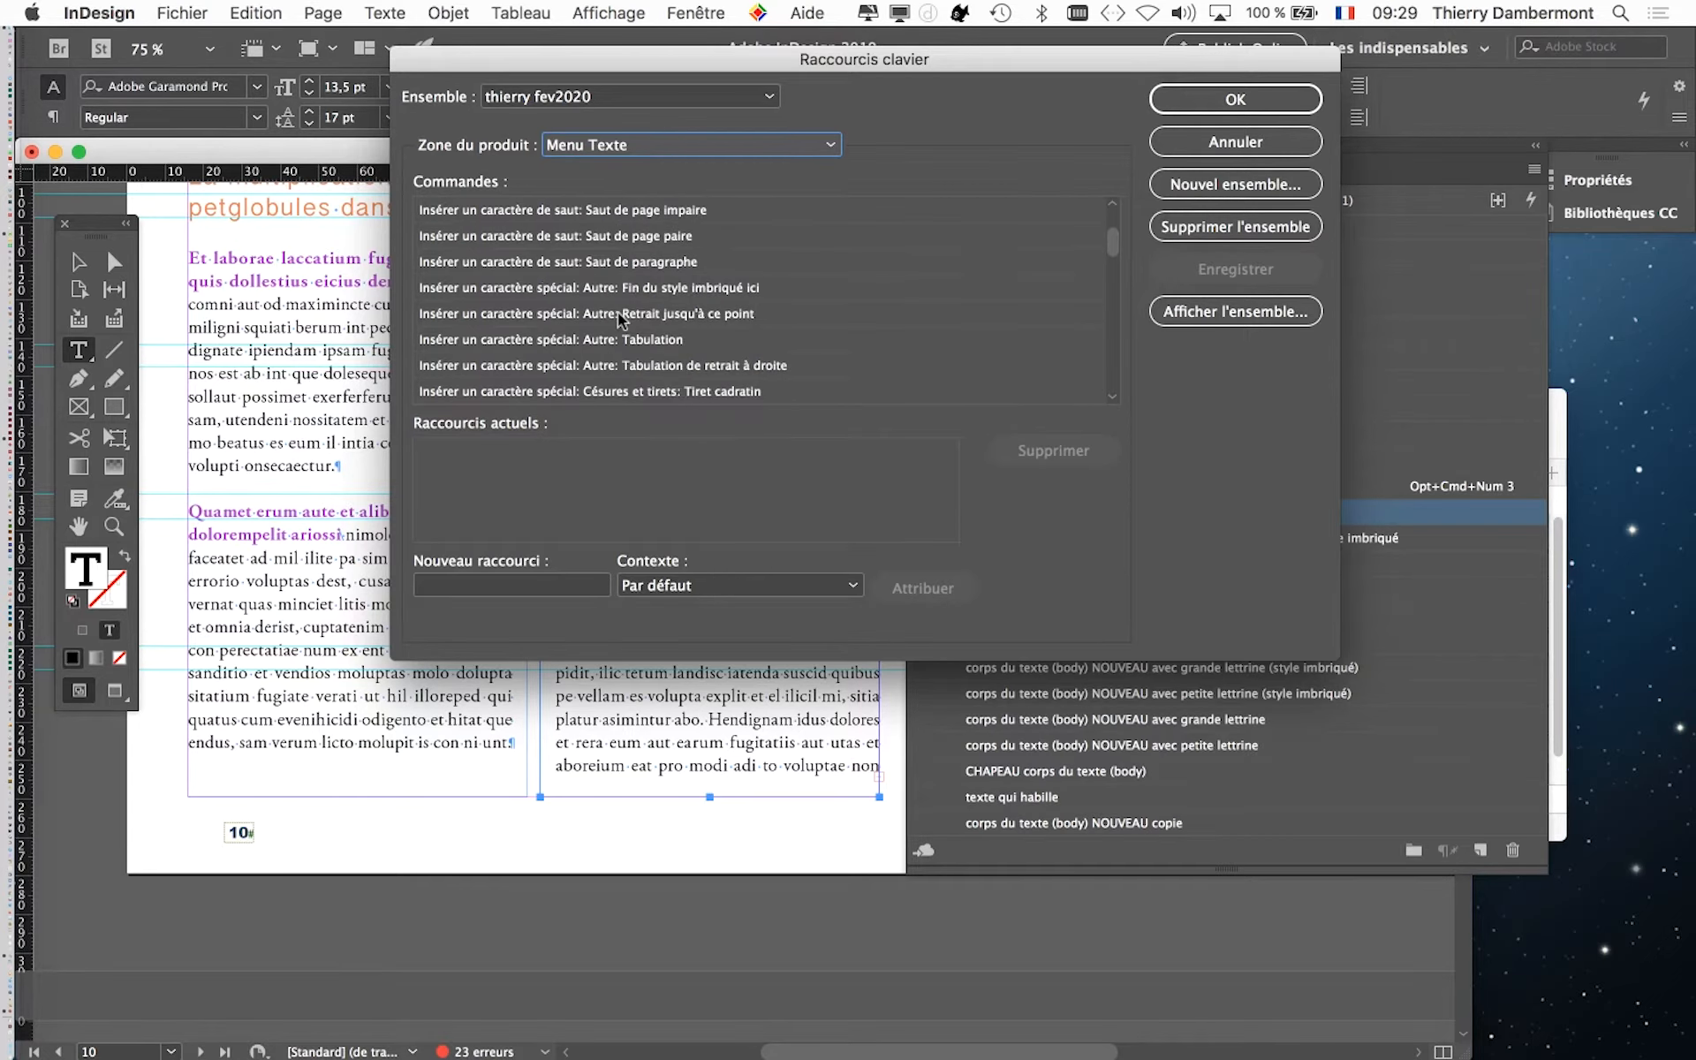
pyautogui.scroll(8, 621, 314)
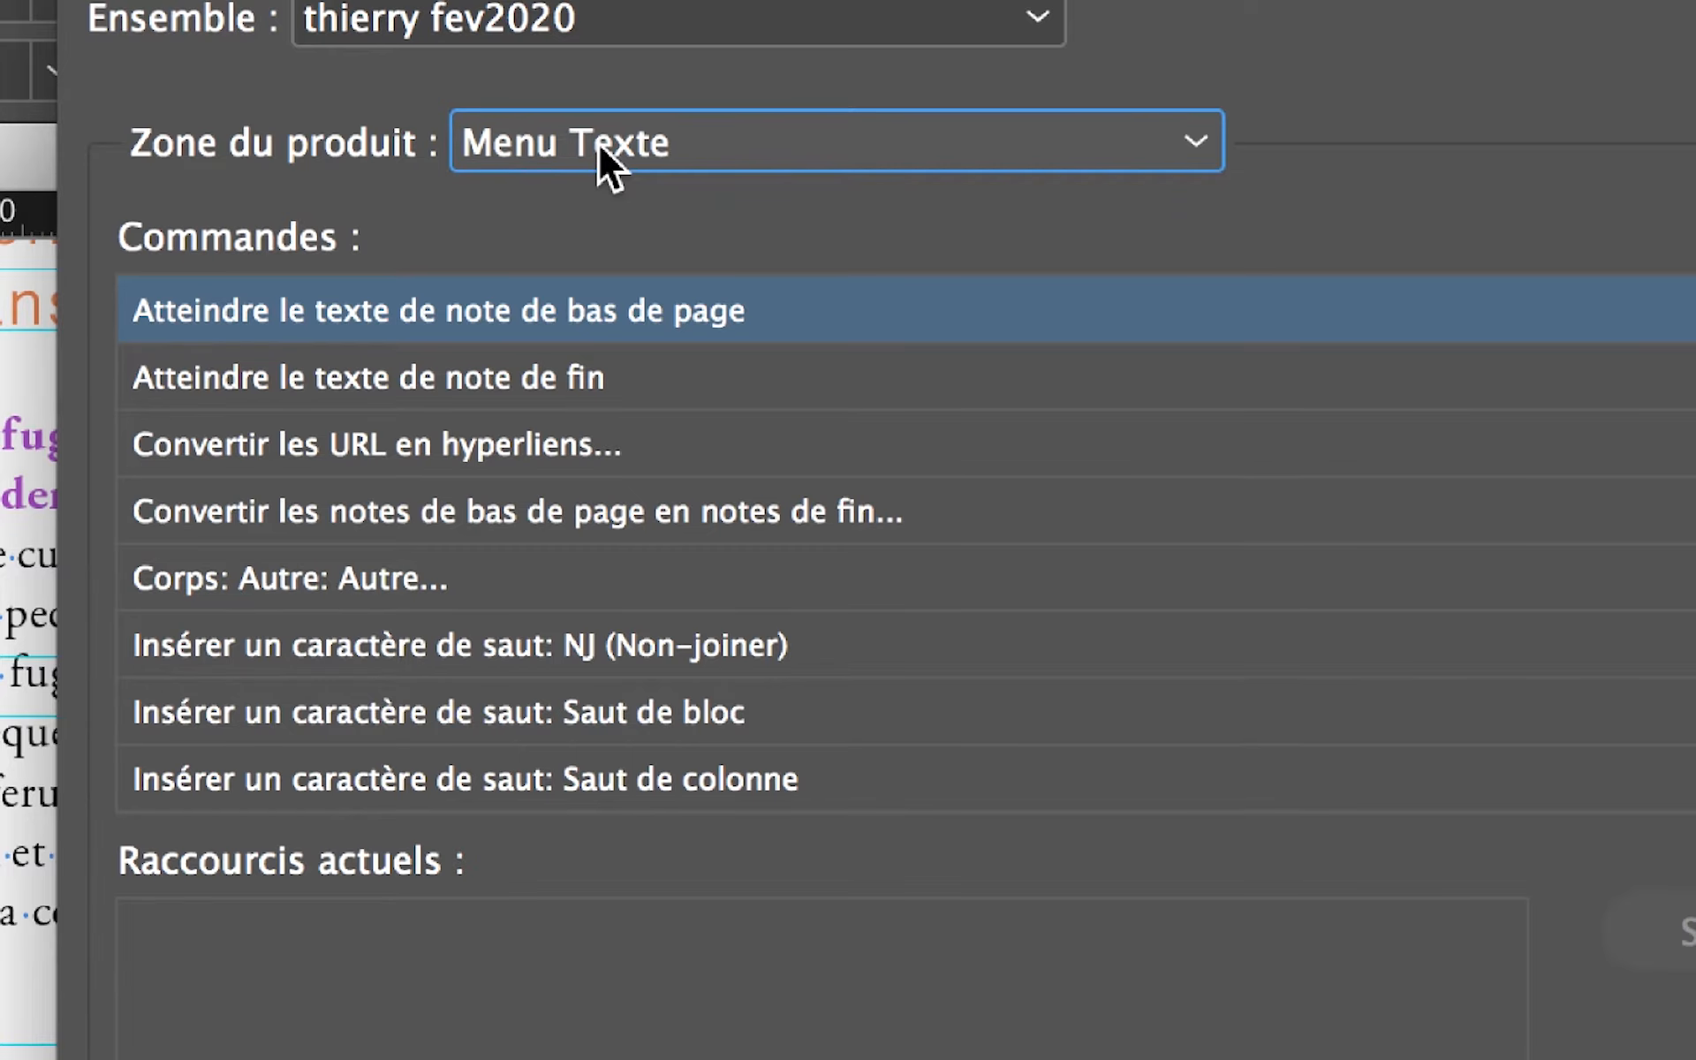
# - Examine the Menu Texte commands for inserting breaks, special characters, quotation marks, markers, symbols and spaces
pyautogui.scroll(-4, 647, 547)
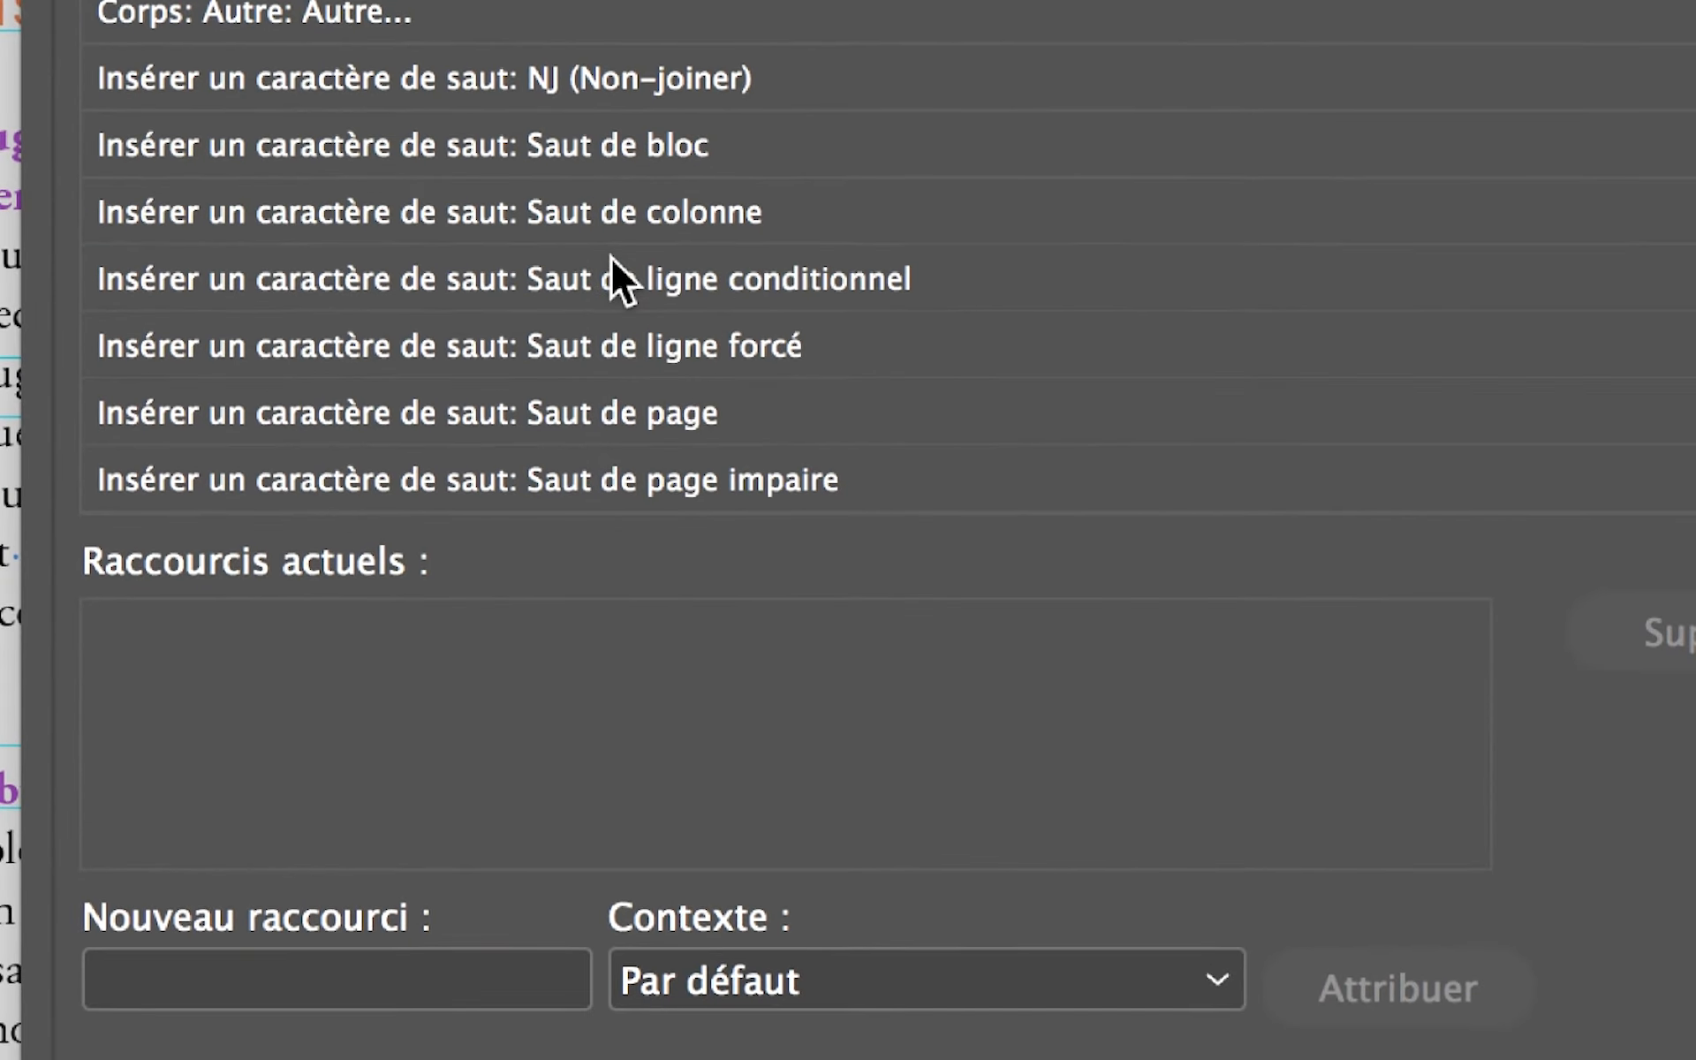
pyautogui.scroll(-9, 612, 258)
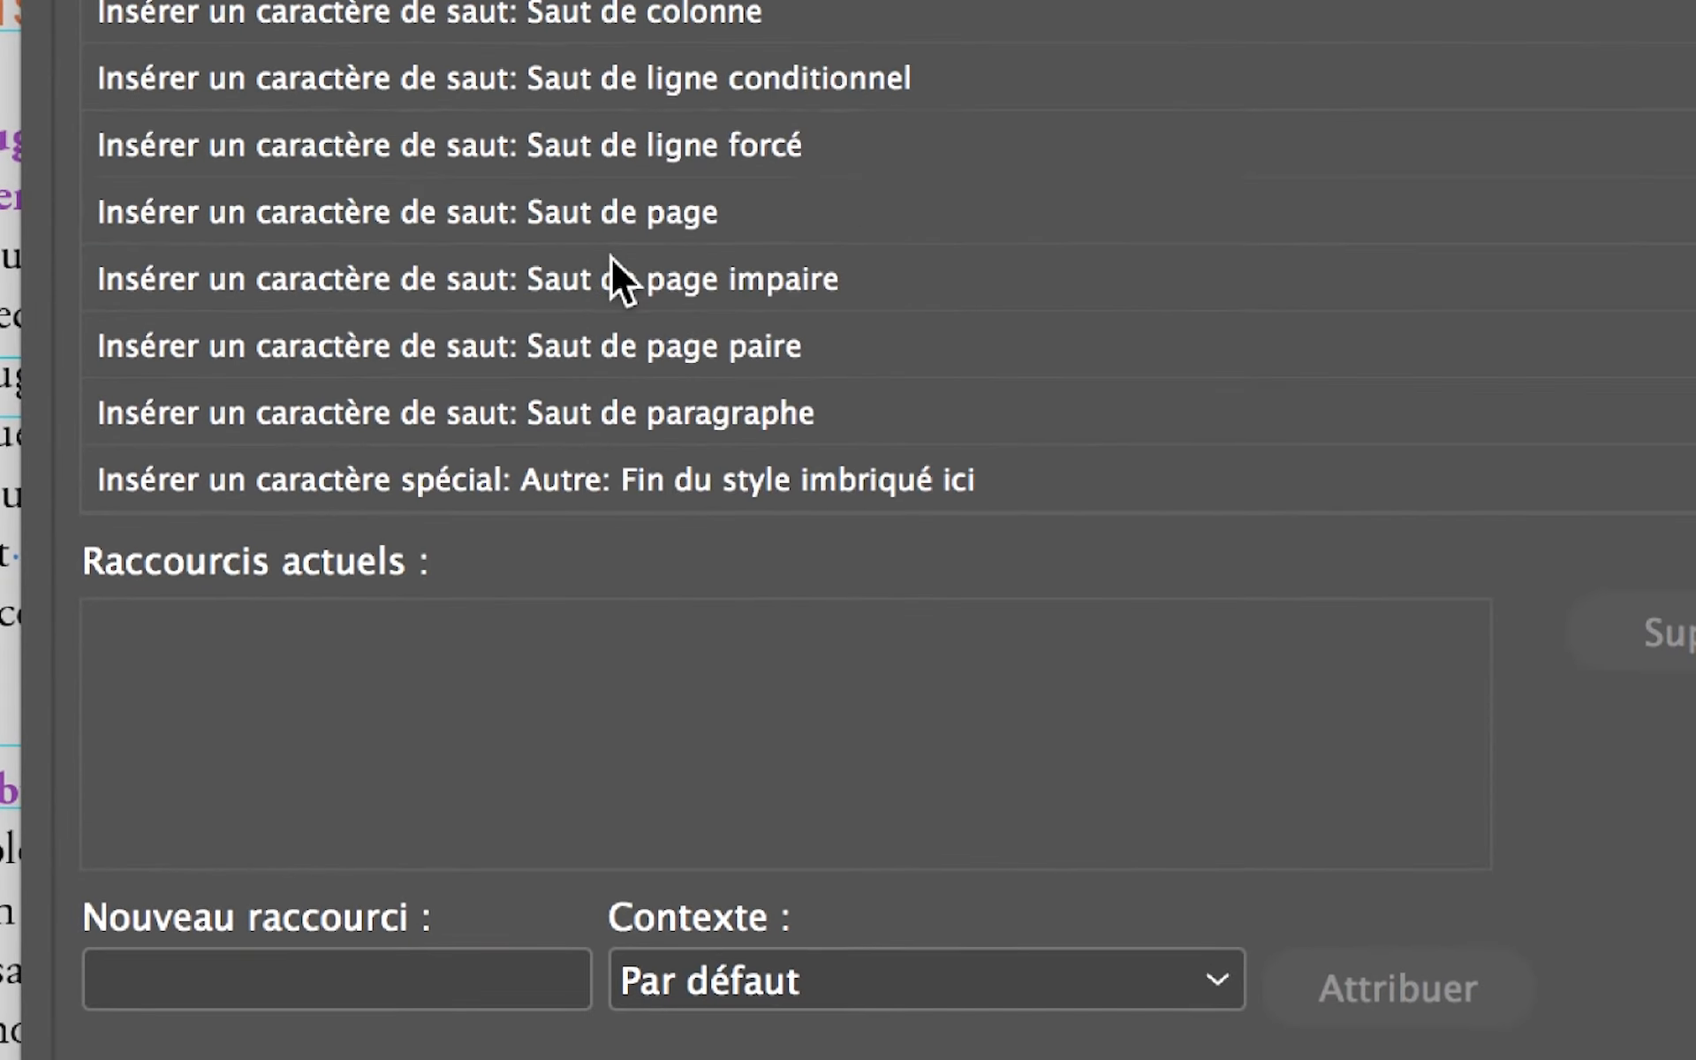
pyautogui.scroll(-6, 611, 258)
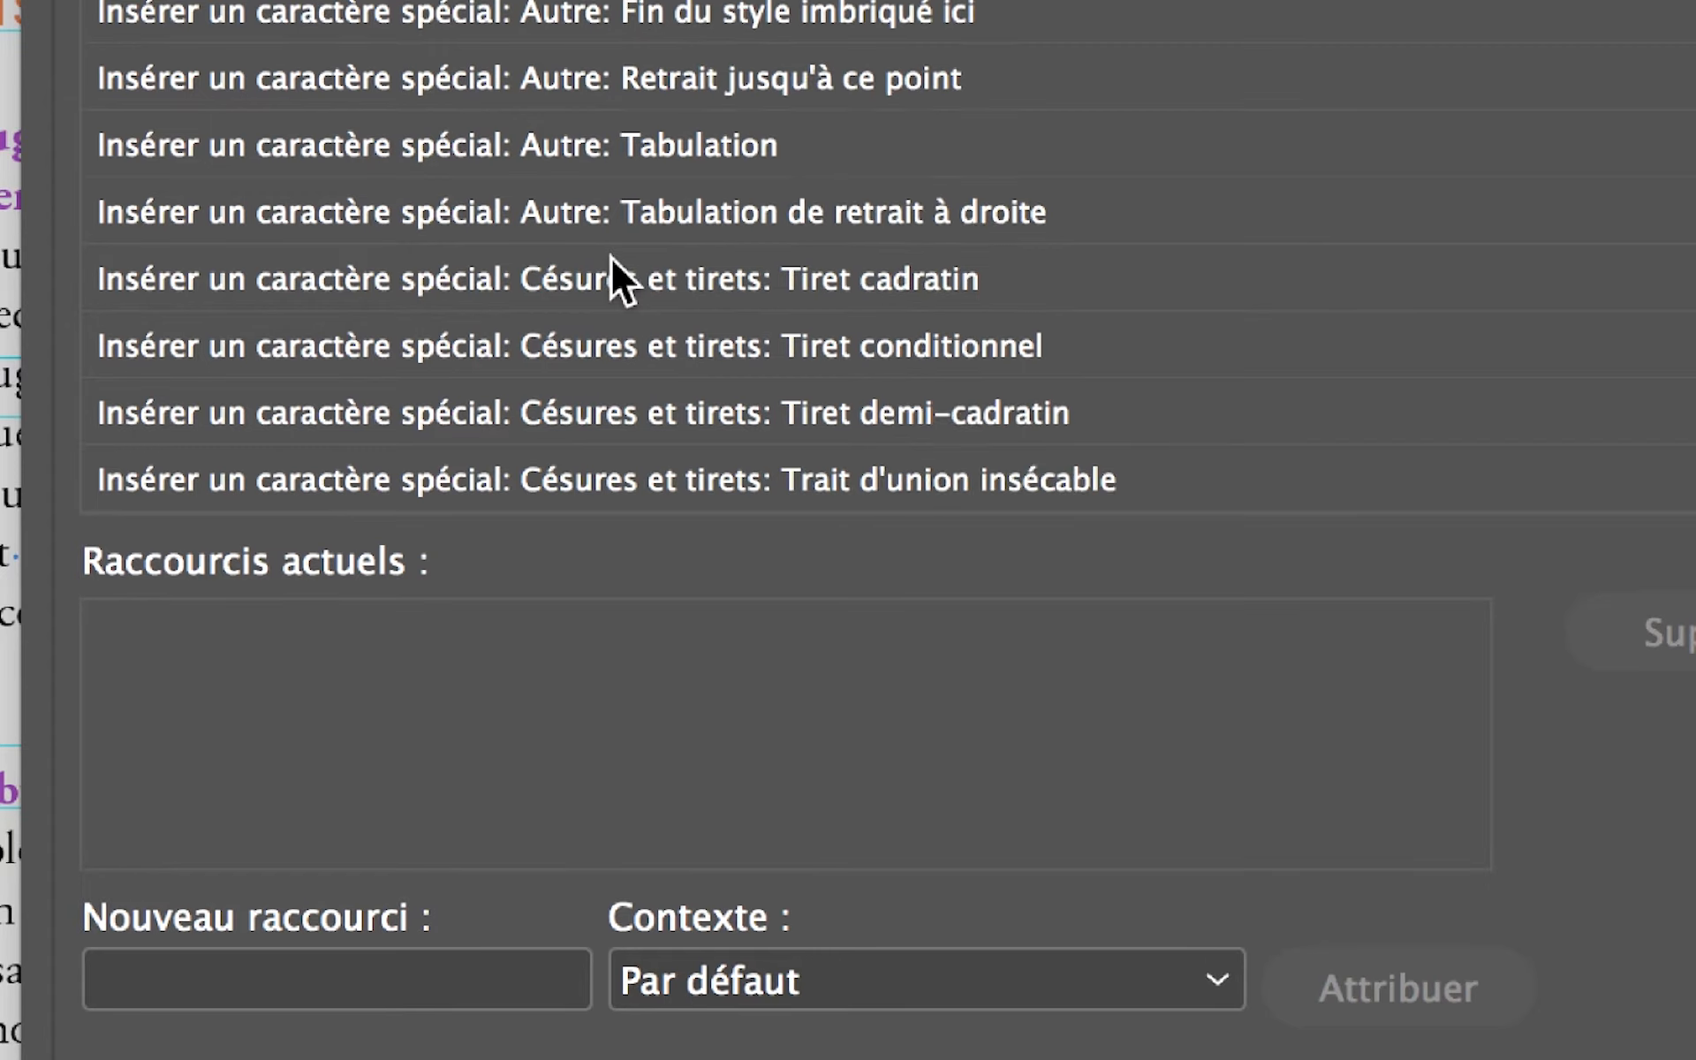
pyautogui.scroll(-11, 611, 258)
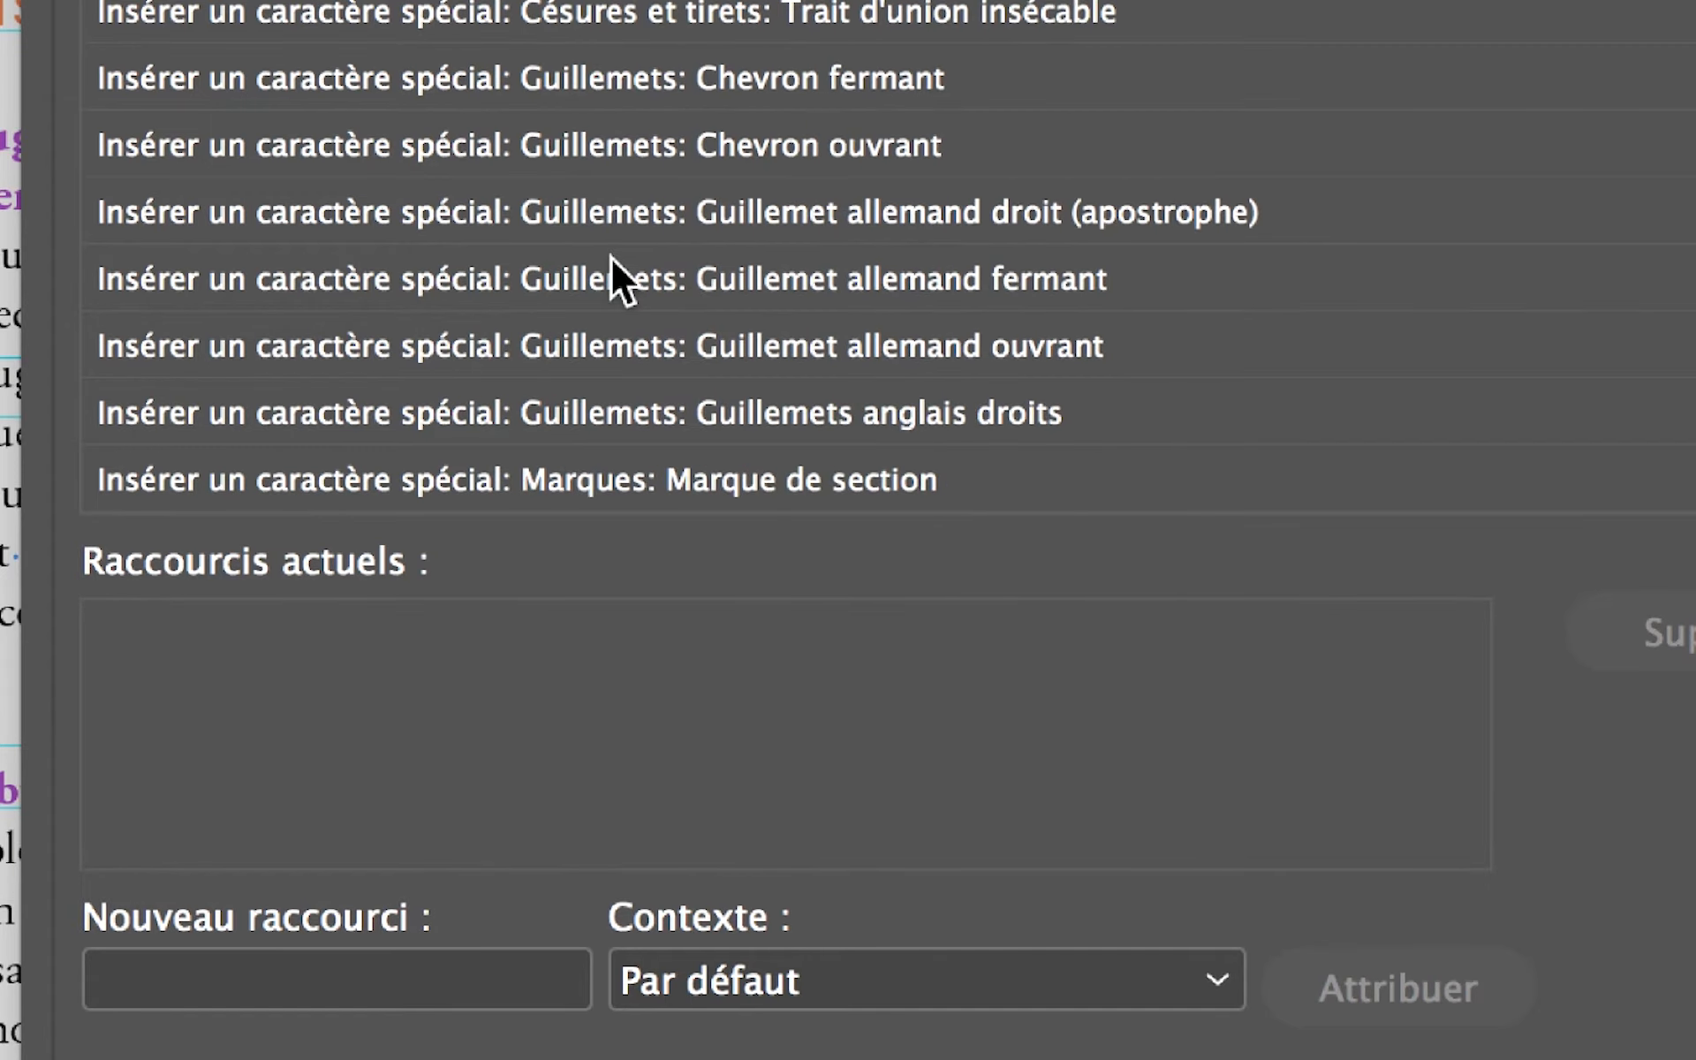
pyautogui.scroll(-3, 611, 262)
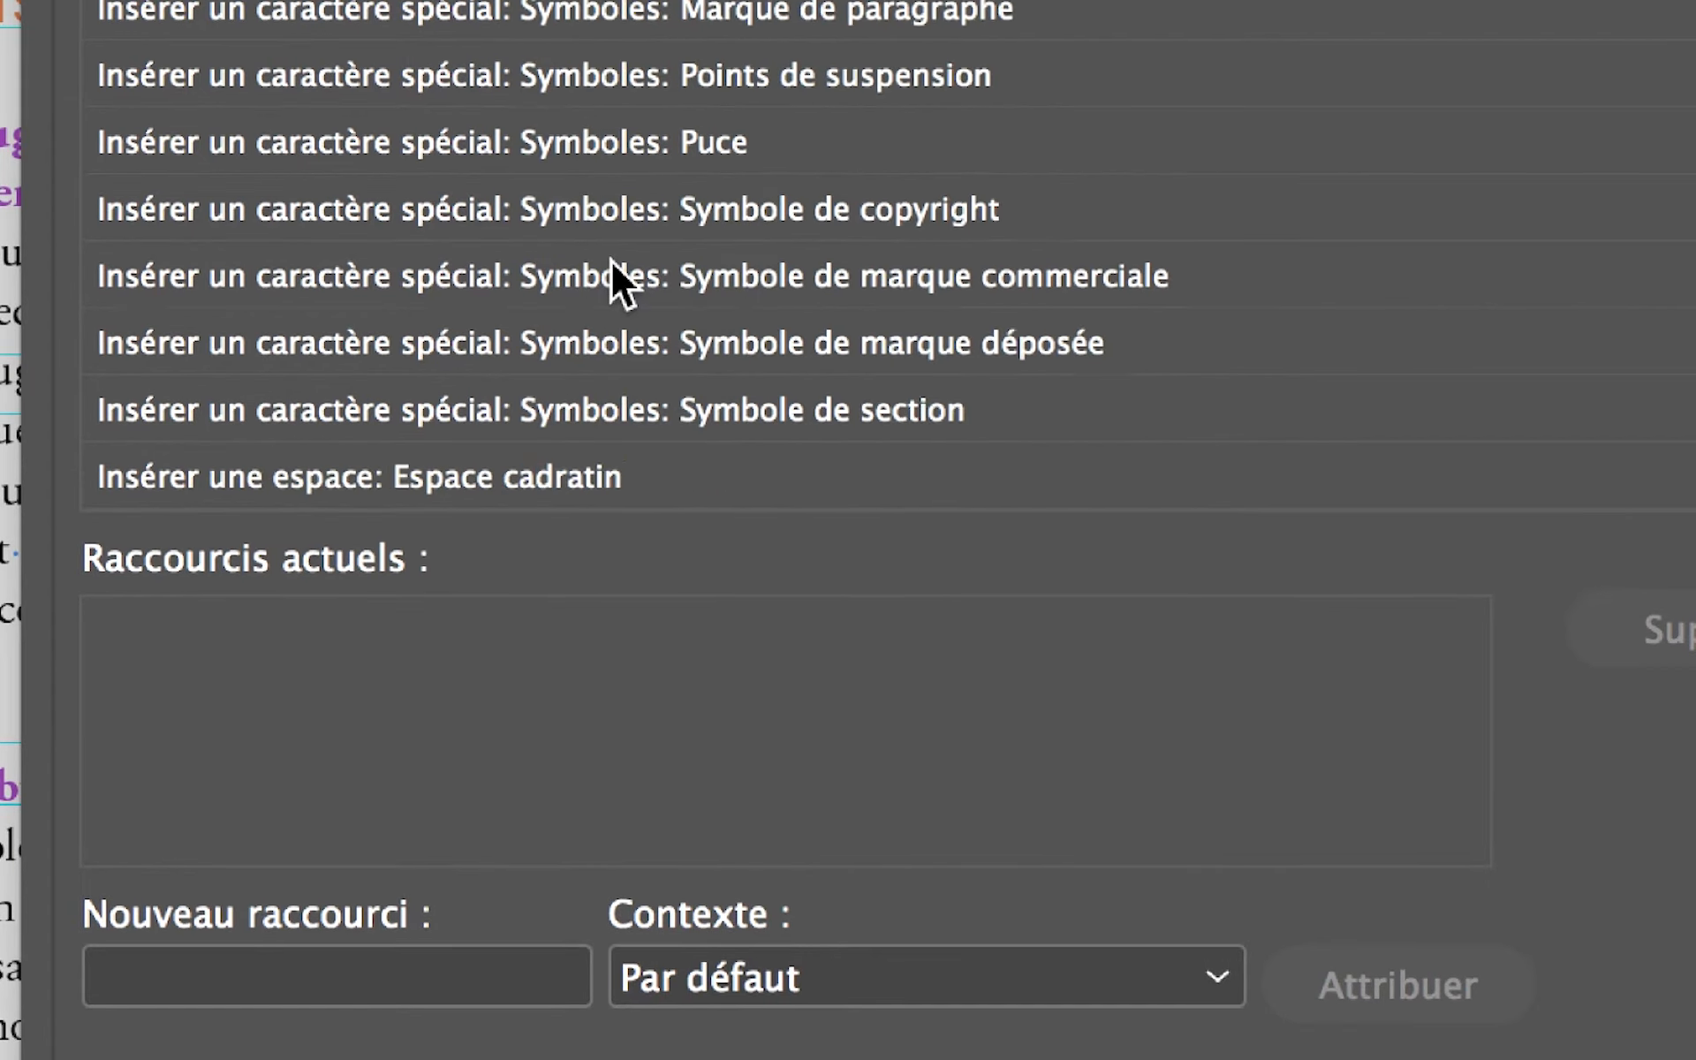
pyautogui.scroll(3, 611, 262)
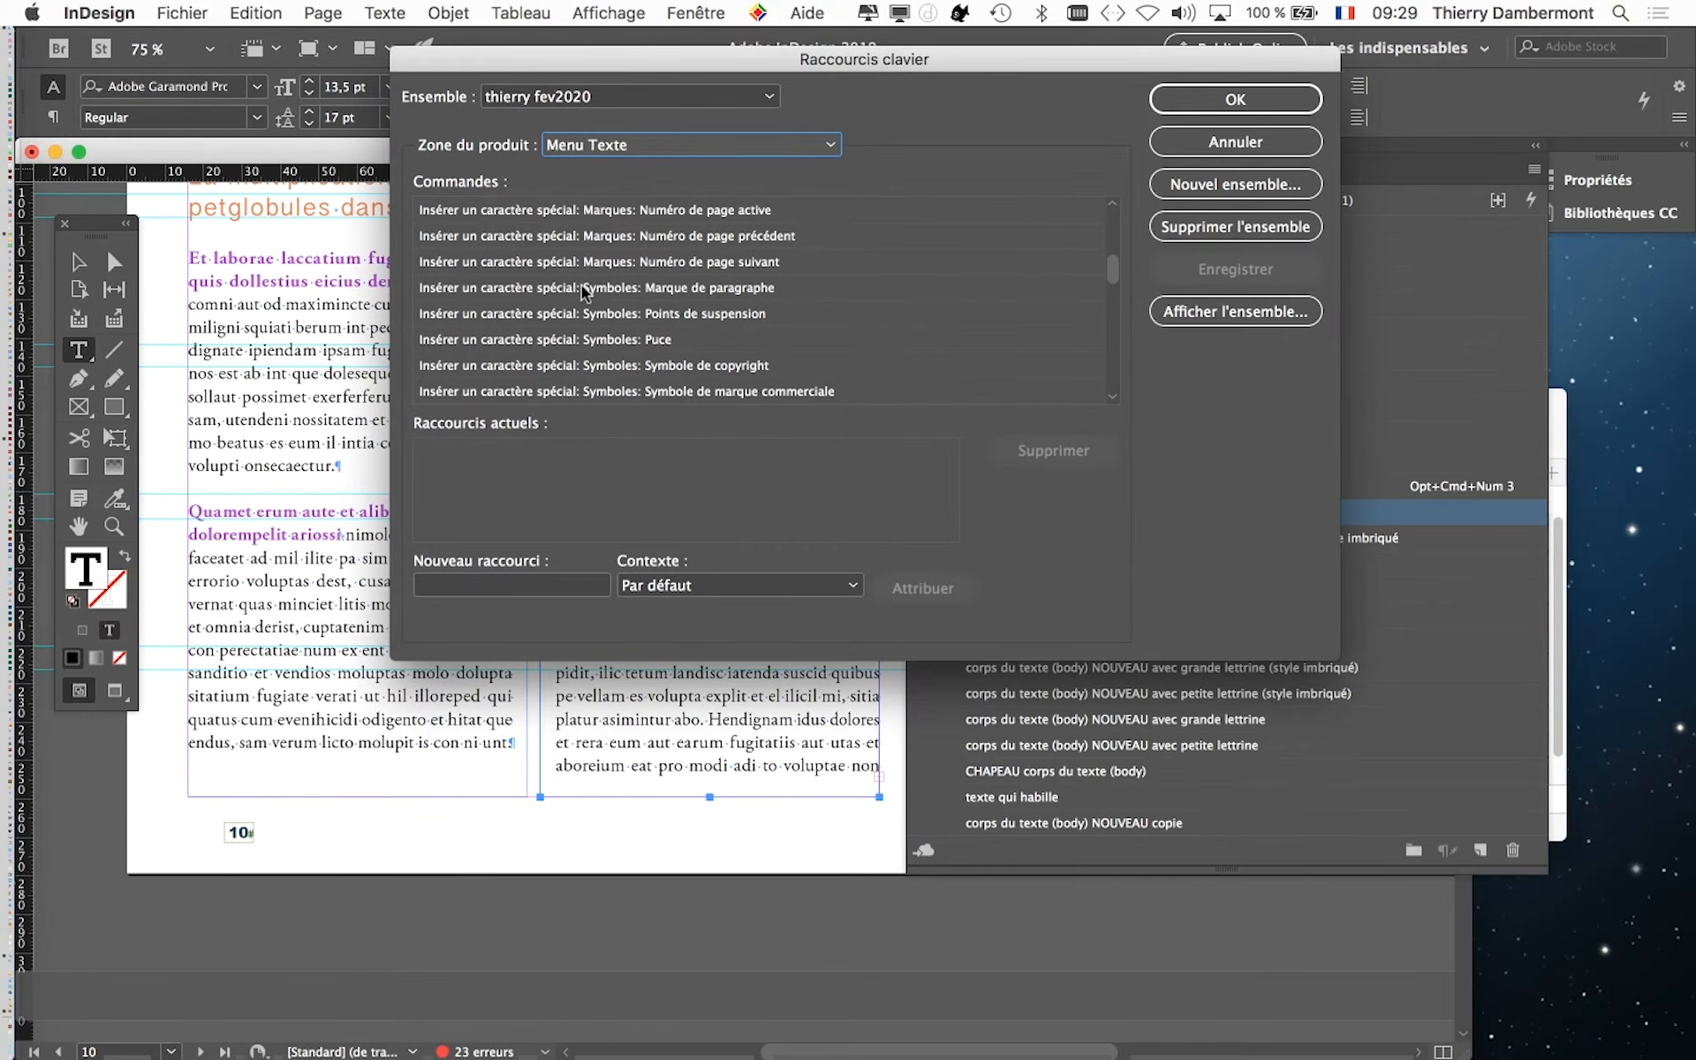
pyautogui.scroll(-4, 611, 262)
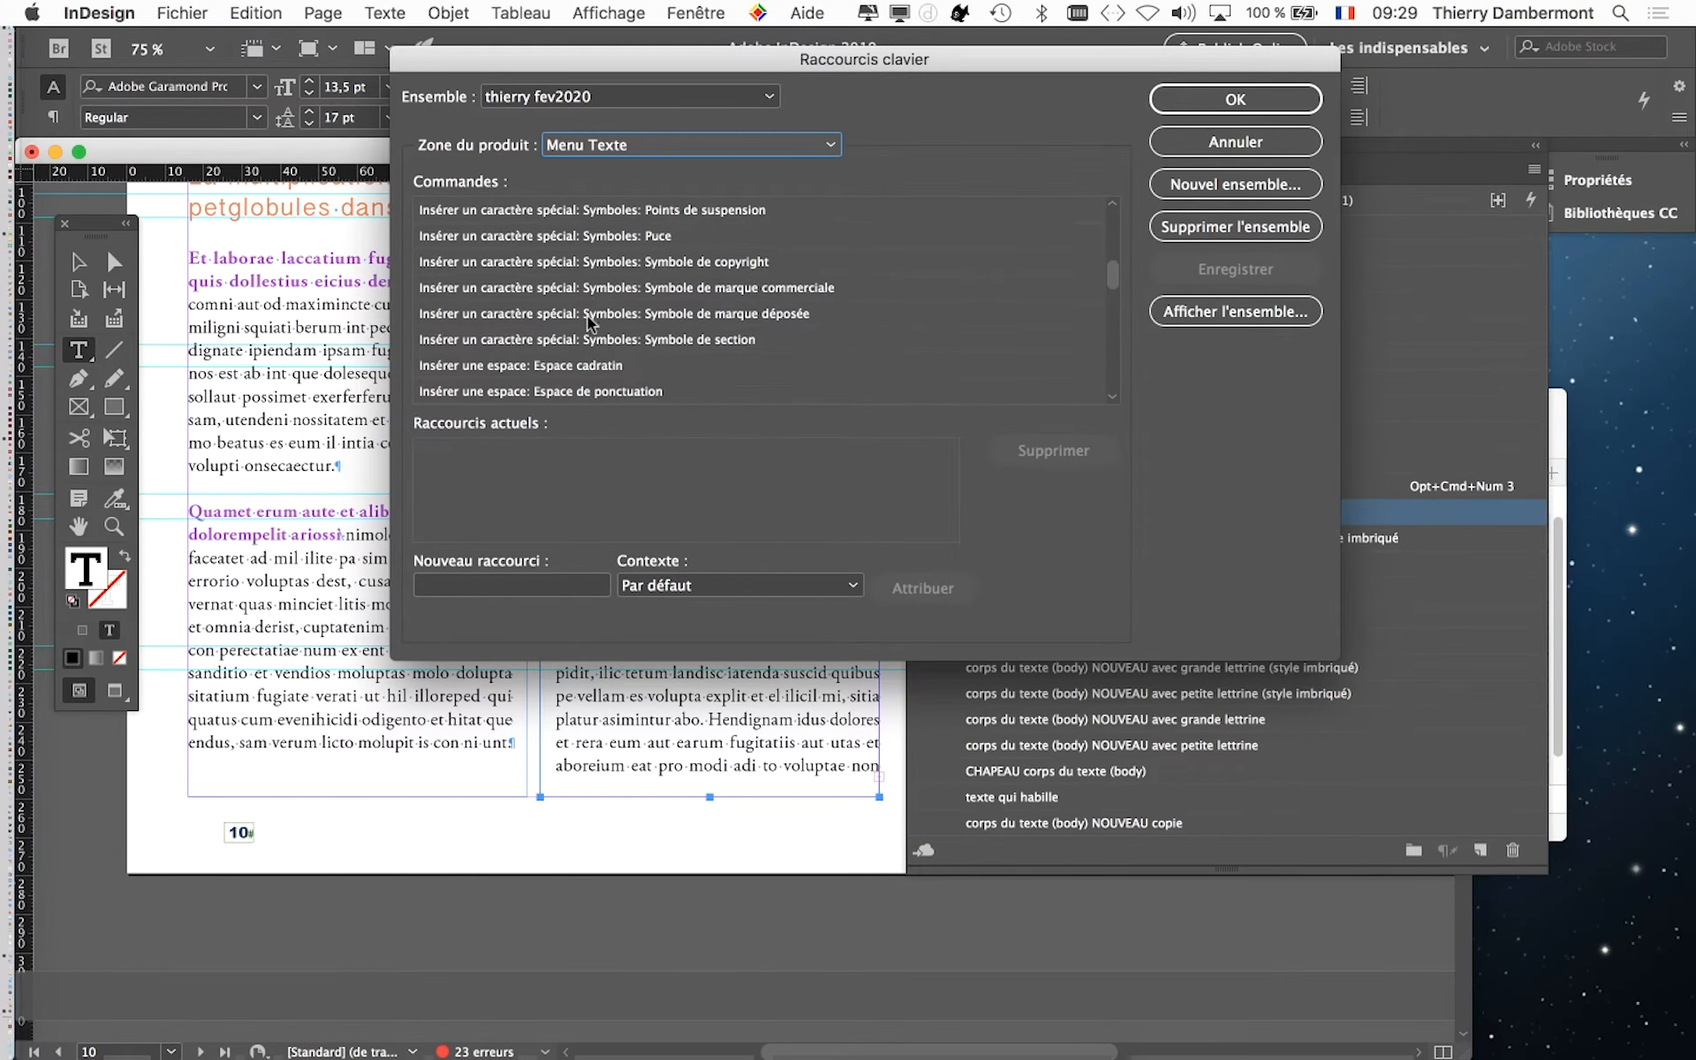
pyautogui.scroll(-1, 589, 320)
pyautogui.scroll(2, 704, 344)
pyautogui.scroll(8, 704, 344)
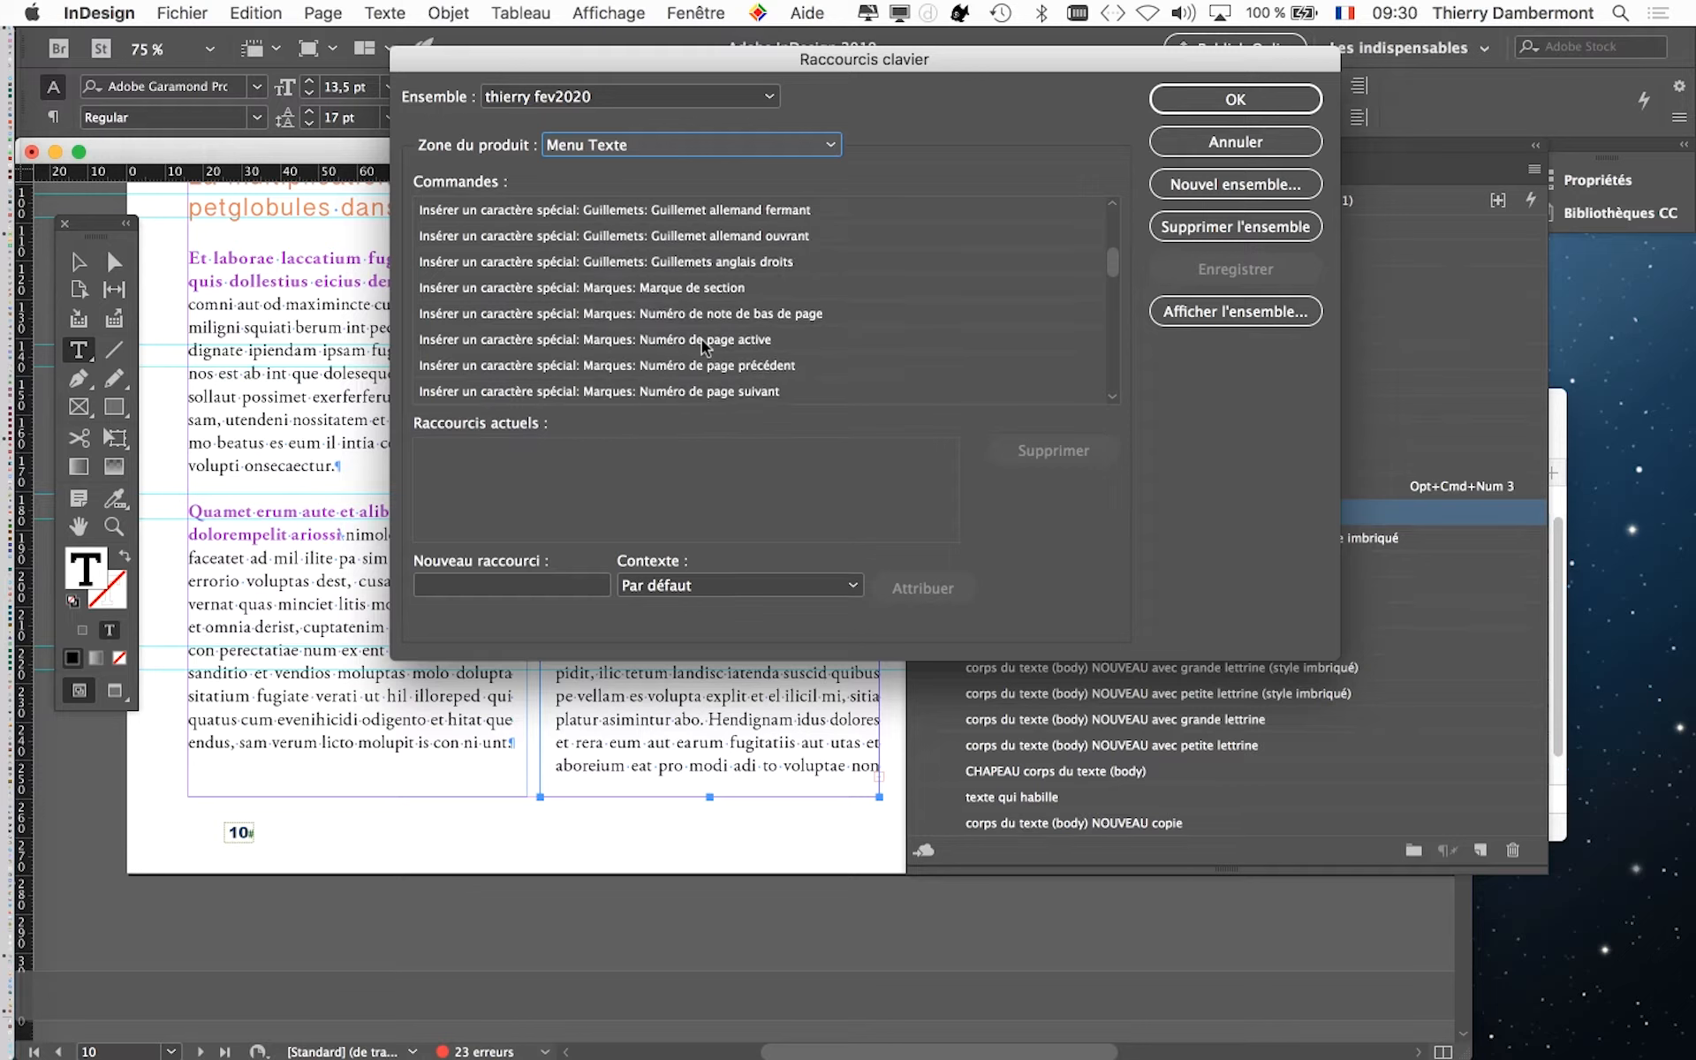
pyautogui.scroll(-2, 704, 345)
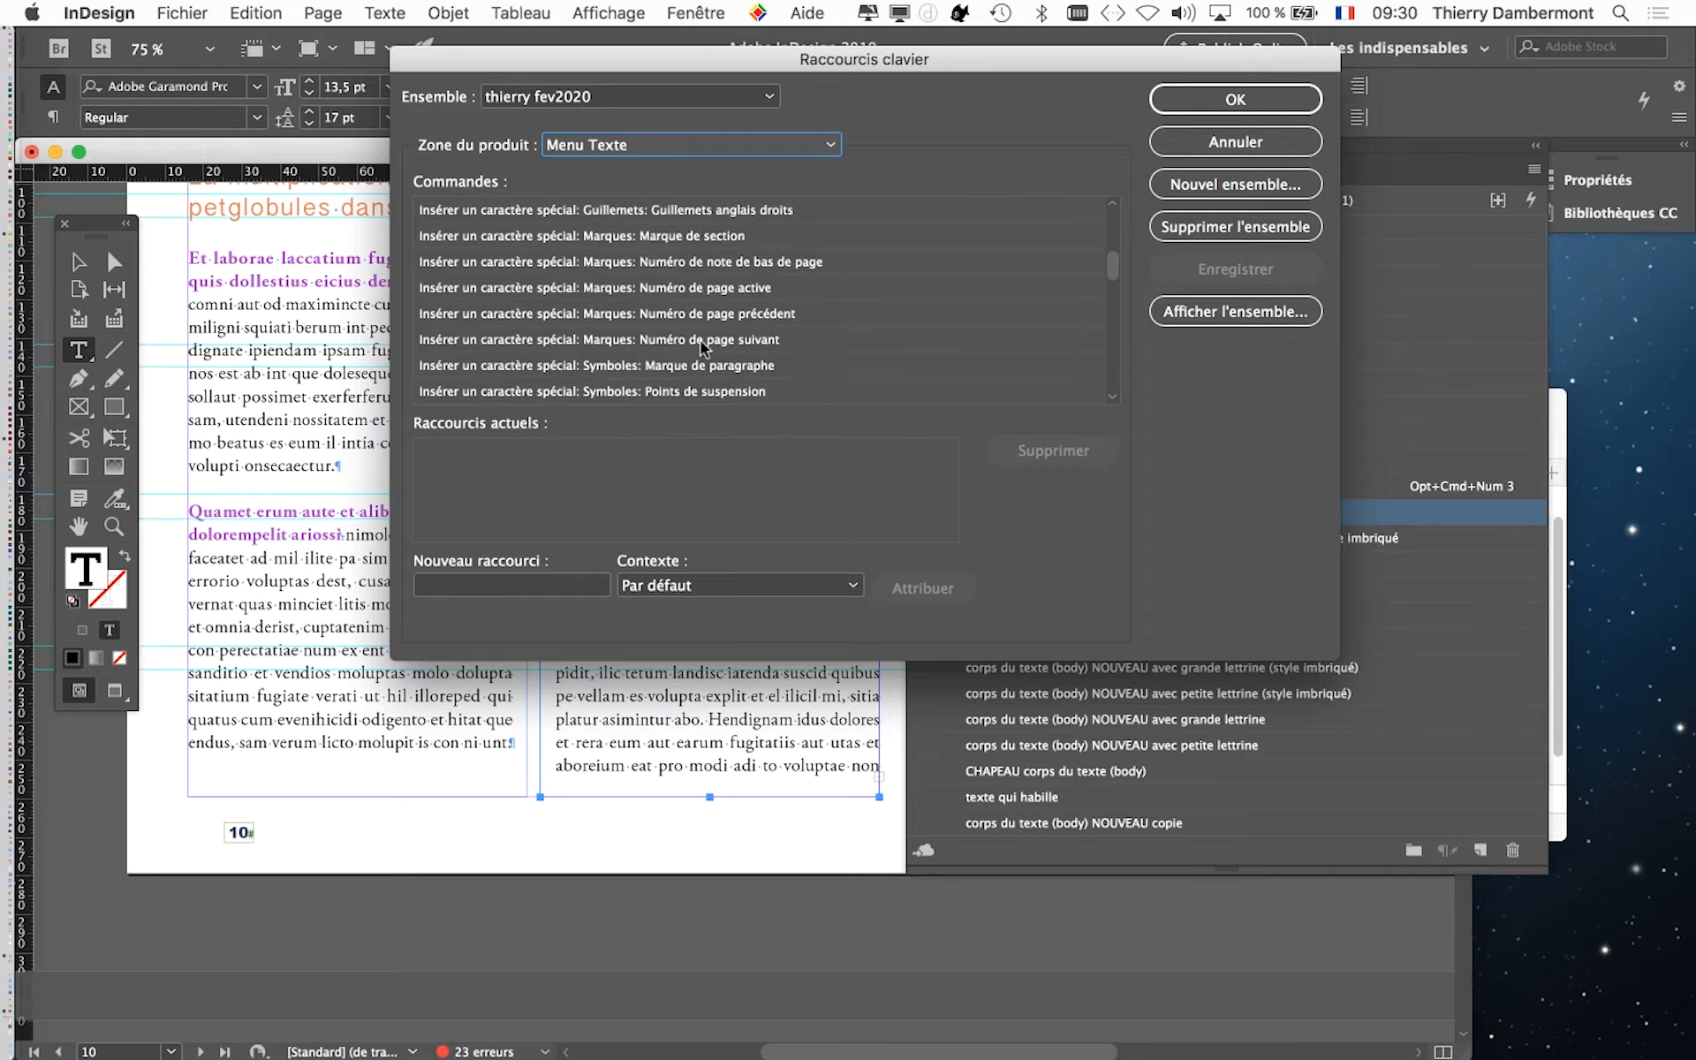
pyautogui.scroll(-1, 704, 344)
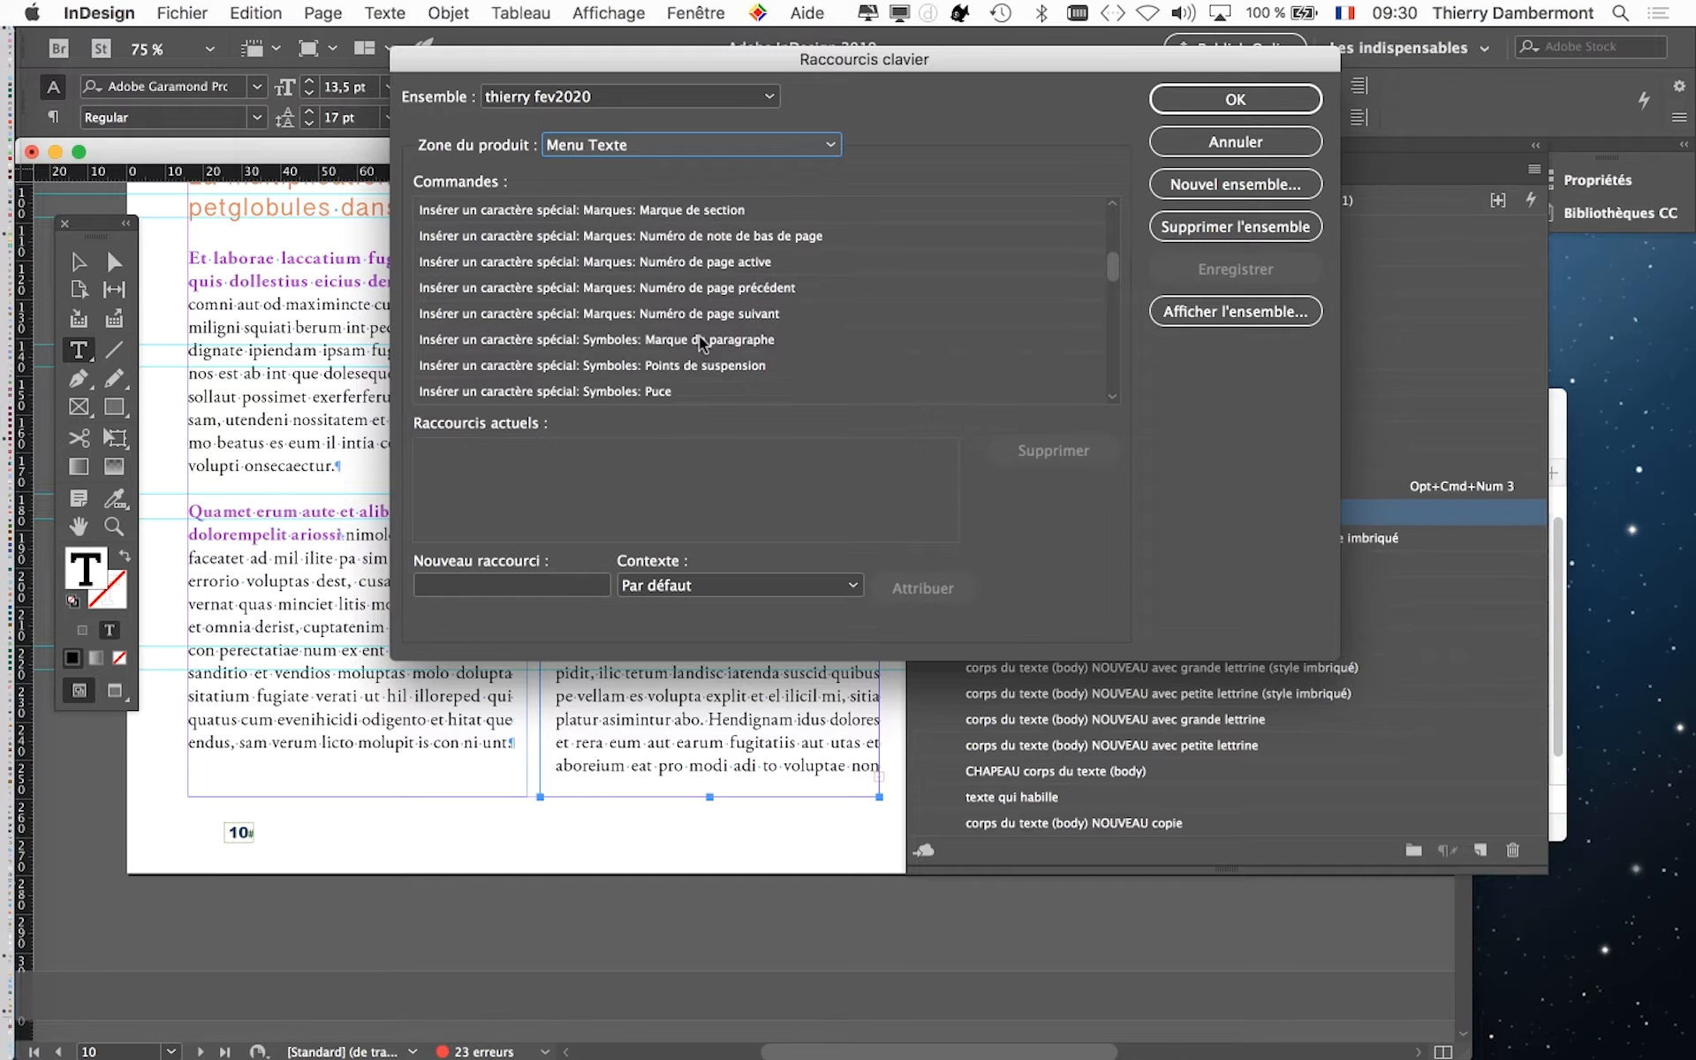
pyautogui.scroll(-1, 702, 345)
pyautogui.scroll(-5, 700, 343)
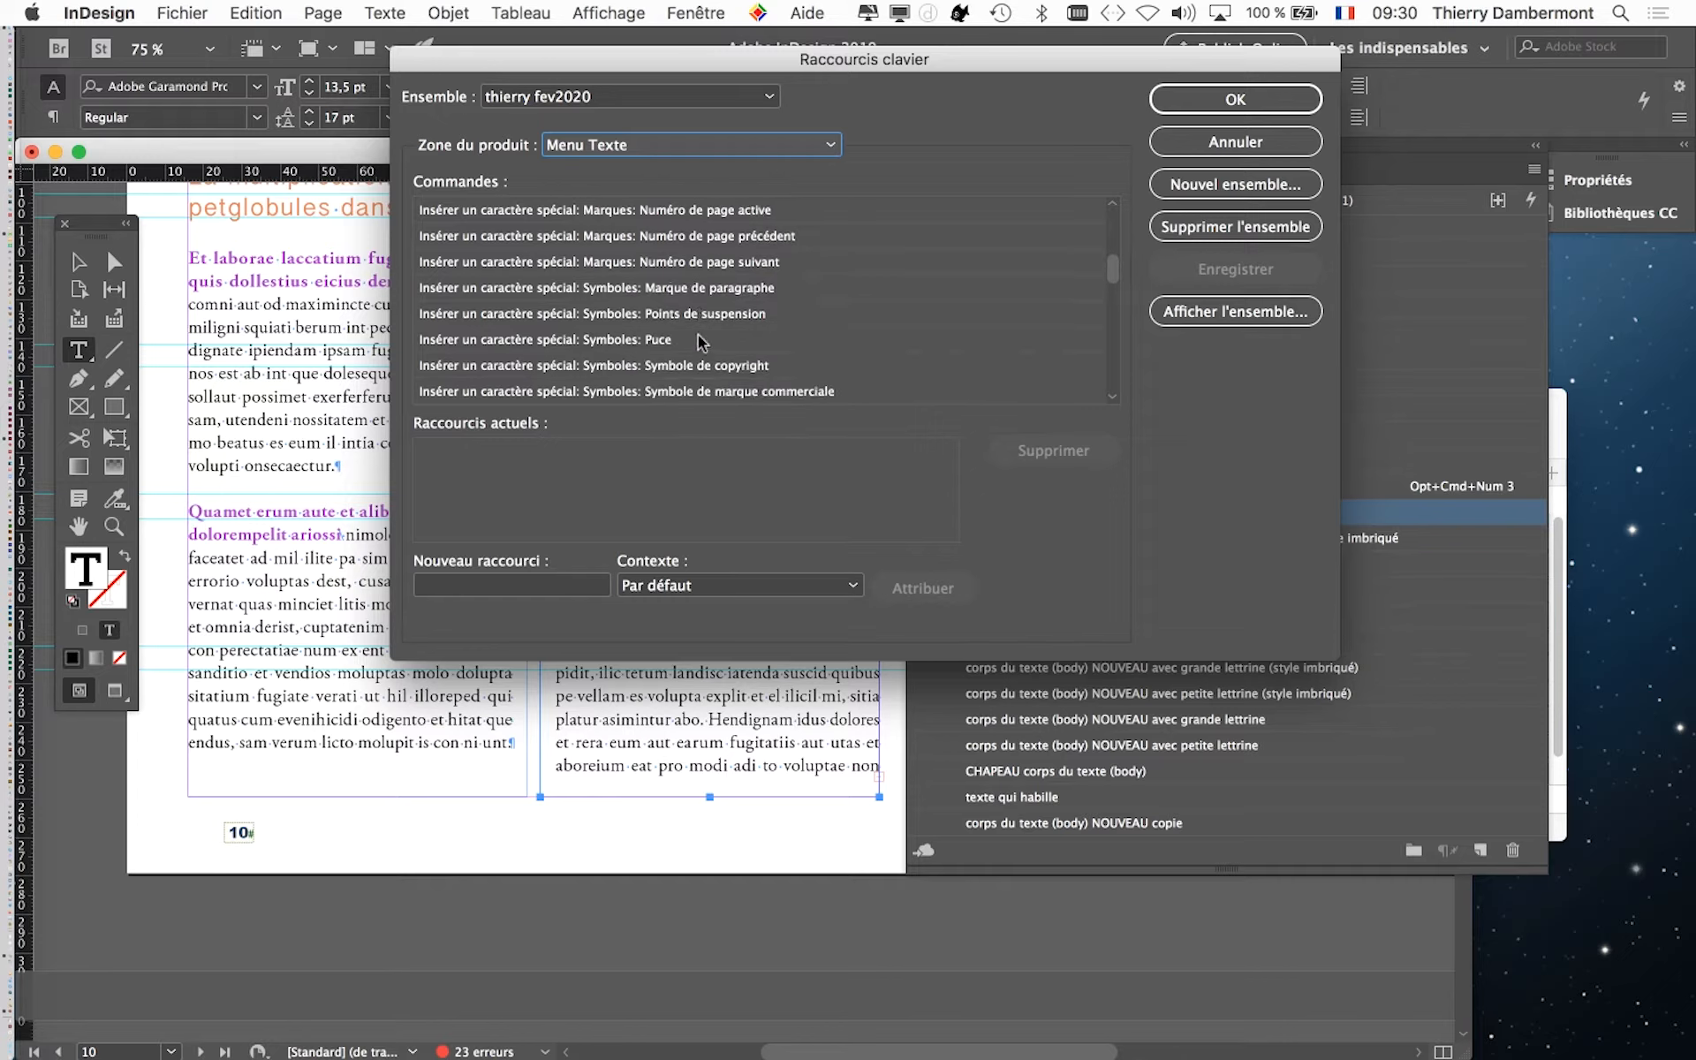
pyautogui.scroll(-2, 701, 347)
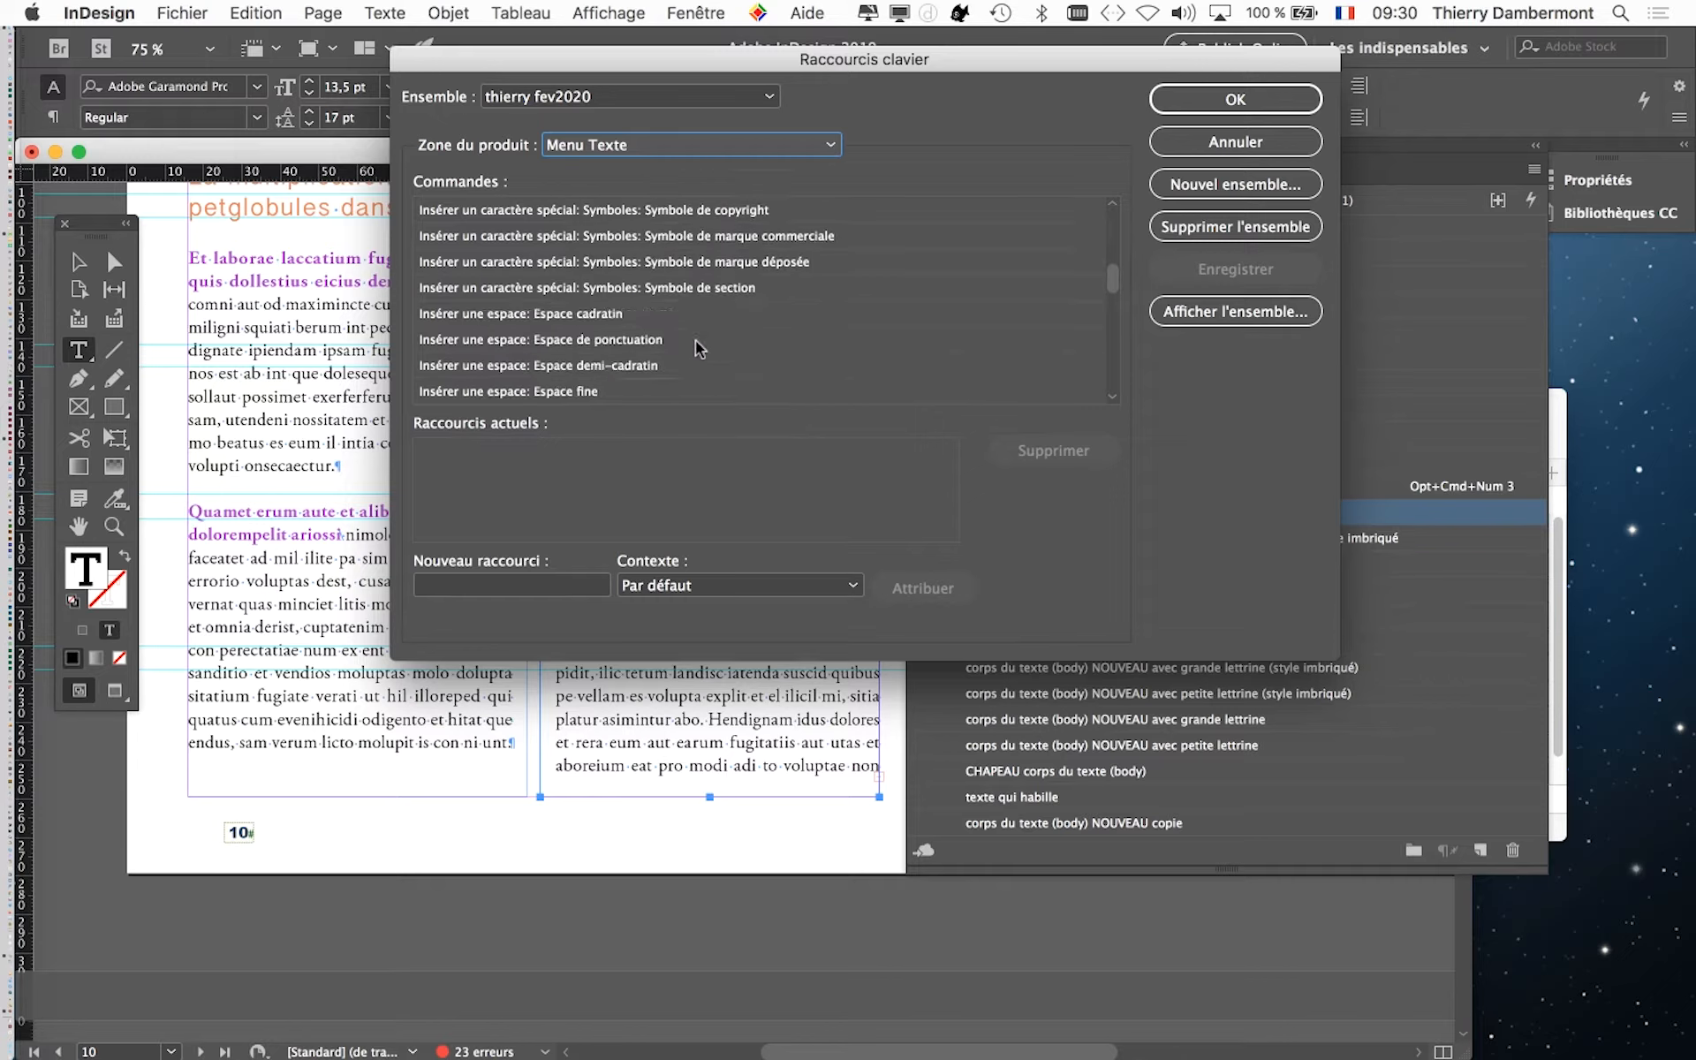
pyautogui.scroll(6, 701, 347)
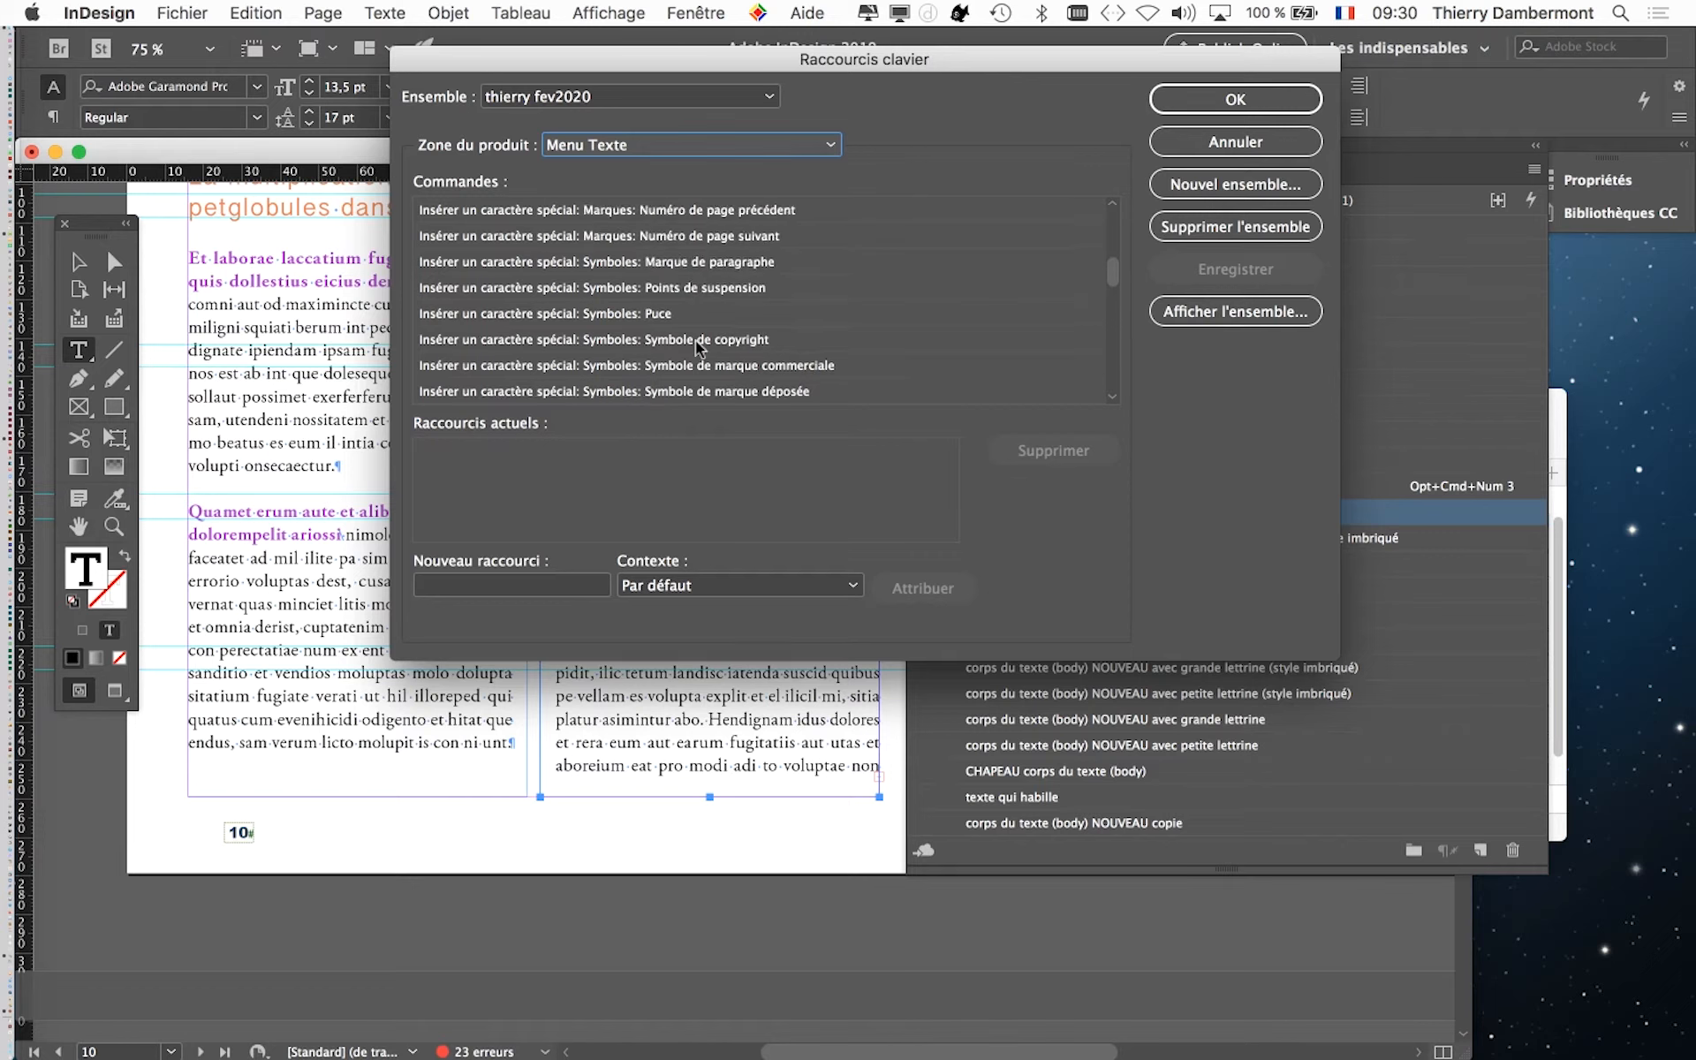
pyautogui.scroll(3, 701, 347)
pyautogui.scroll(3, 701, 347)
pyautogui.scroll(6, 701, 347)
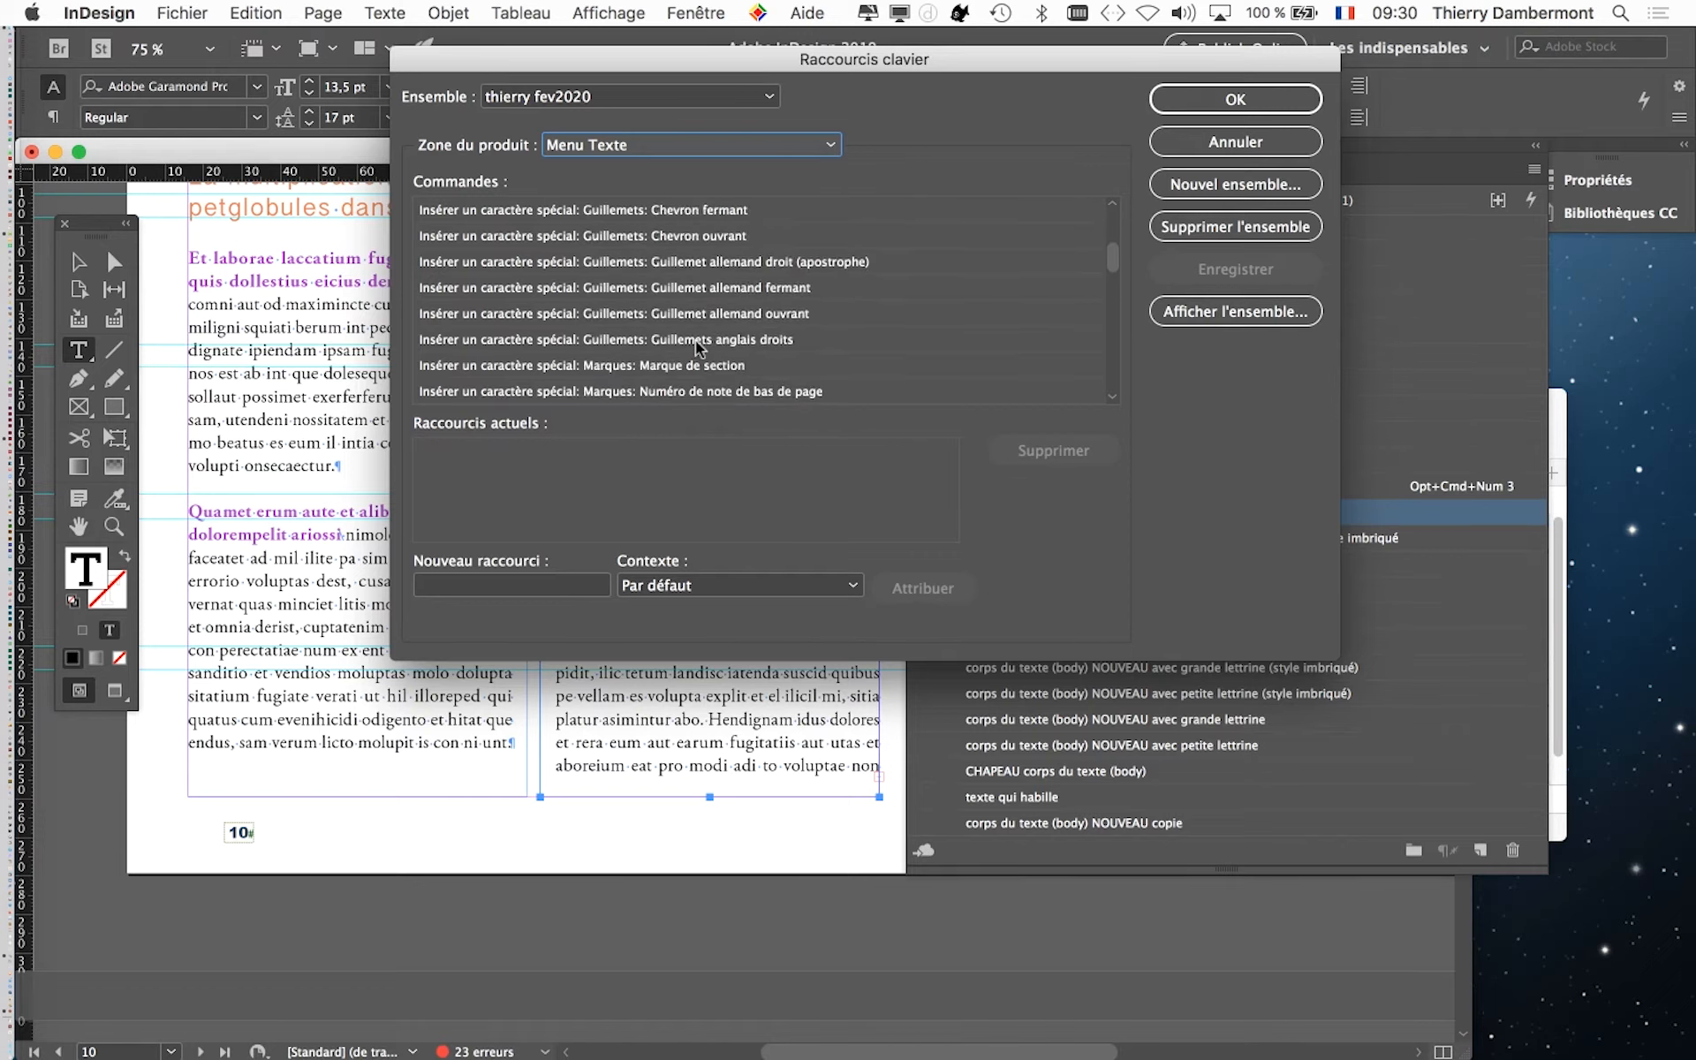
pyautogui.scroll(3, 701, 348)
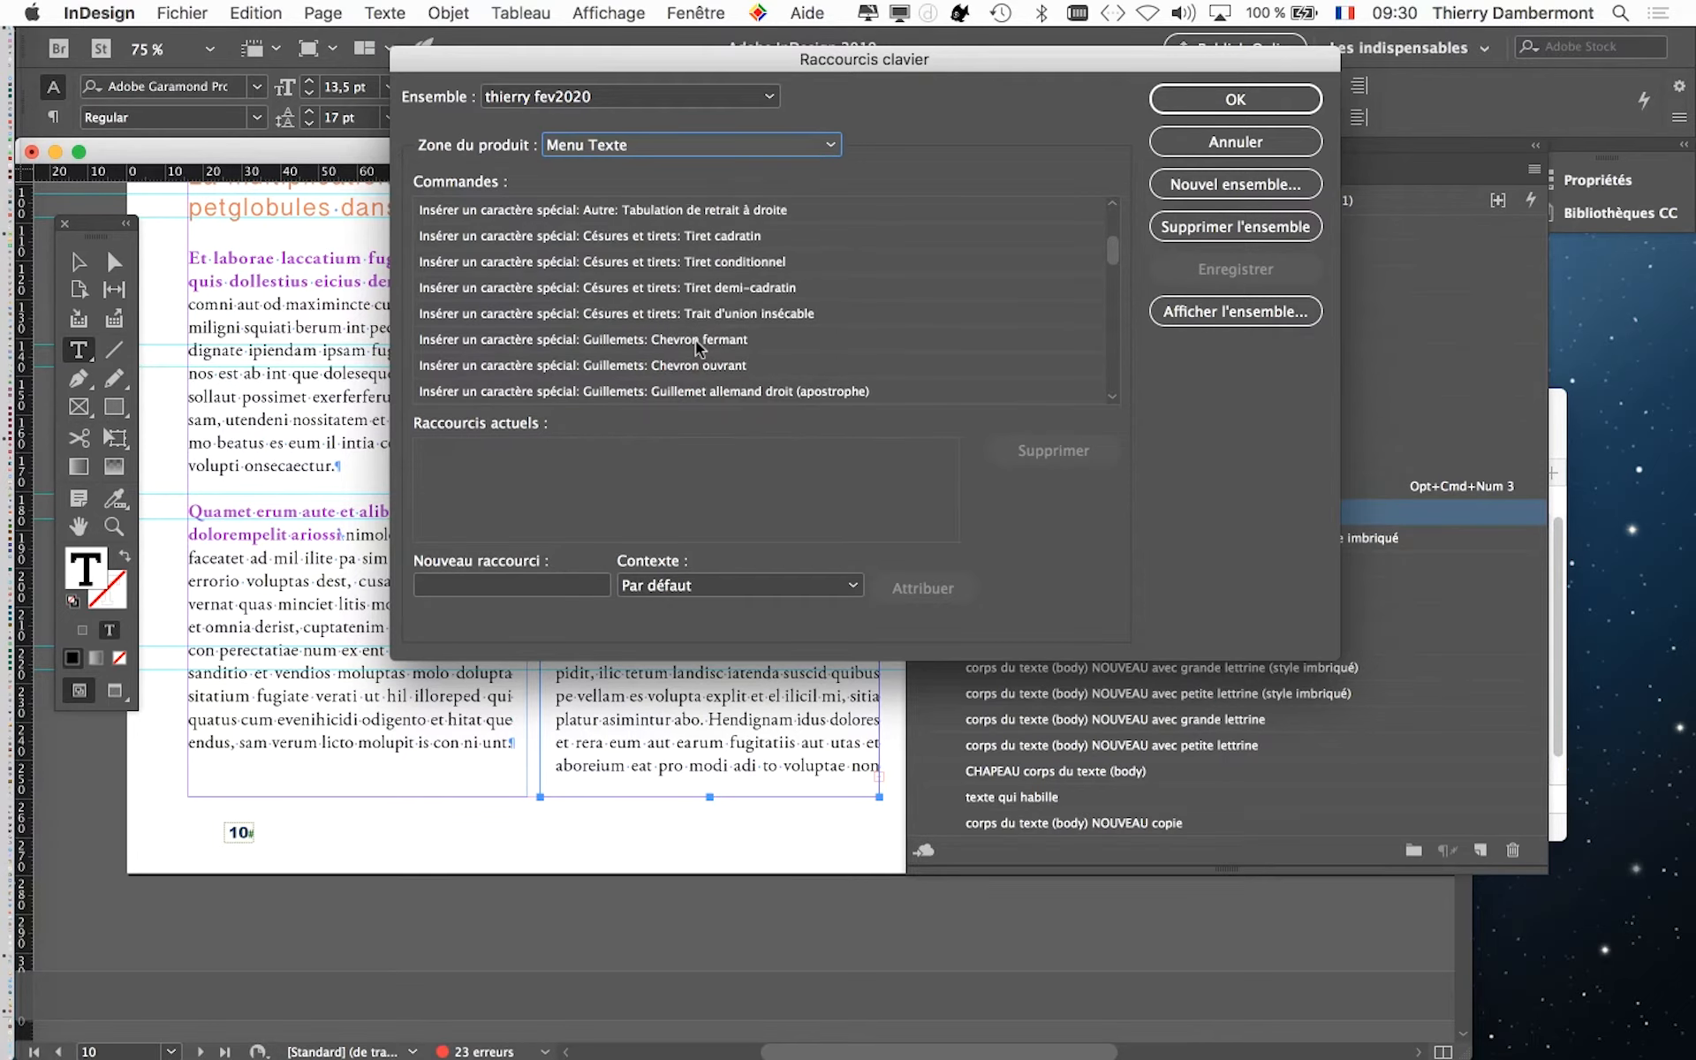
# - Check the current shortcut of Autre: Retrait jusqu'à ce point, and select the command Autre: Fin du style imbriqué ici
pyautogui.click(669, 212)
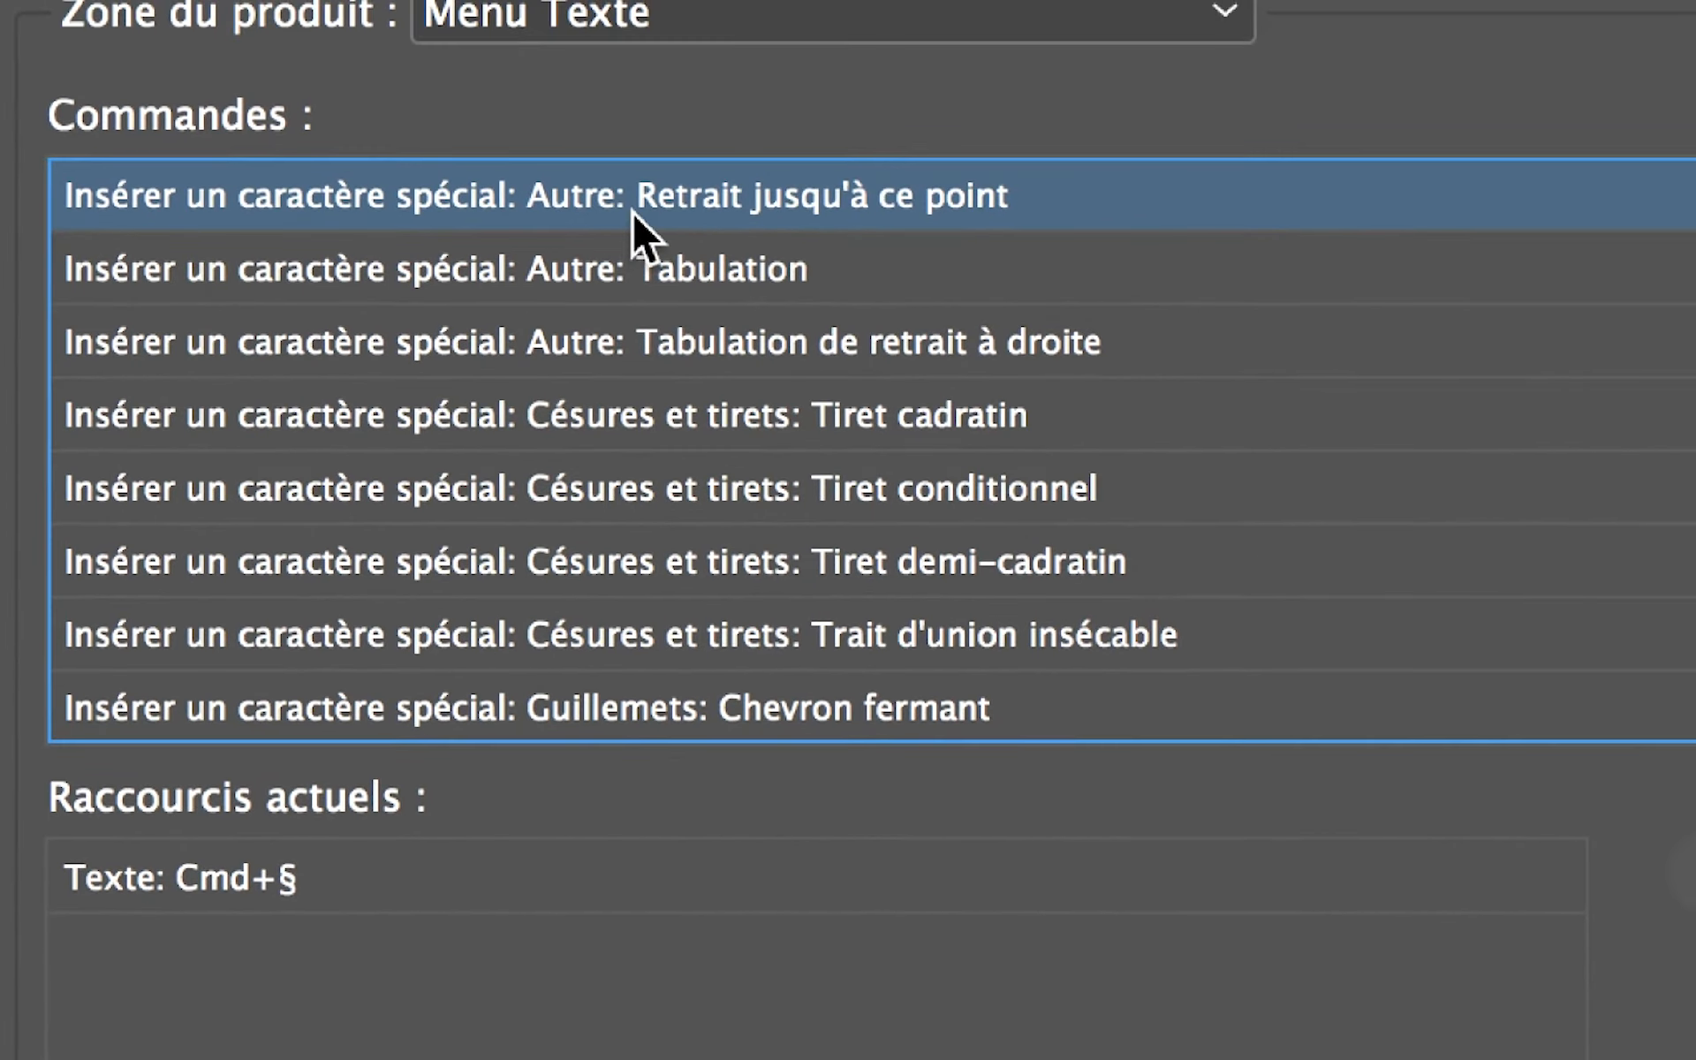
pyautogui.scroll(2, 634, 218)
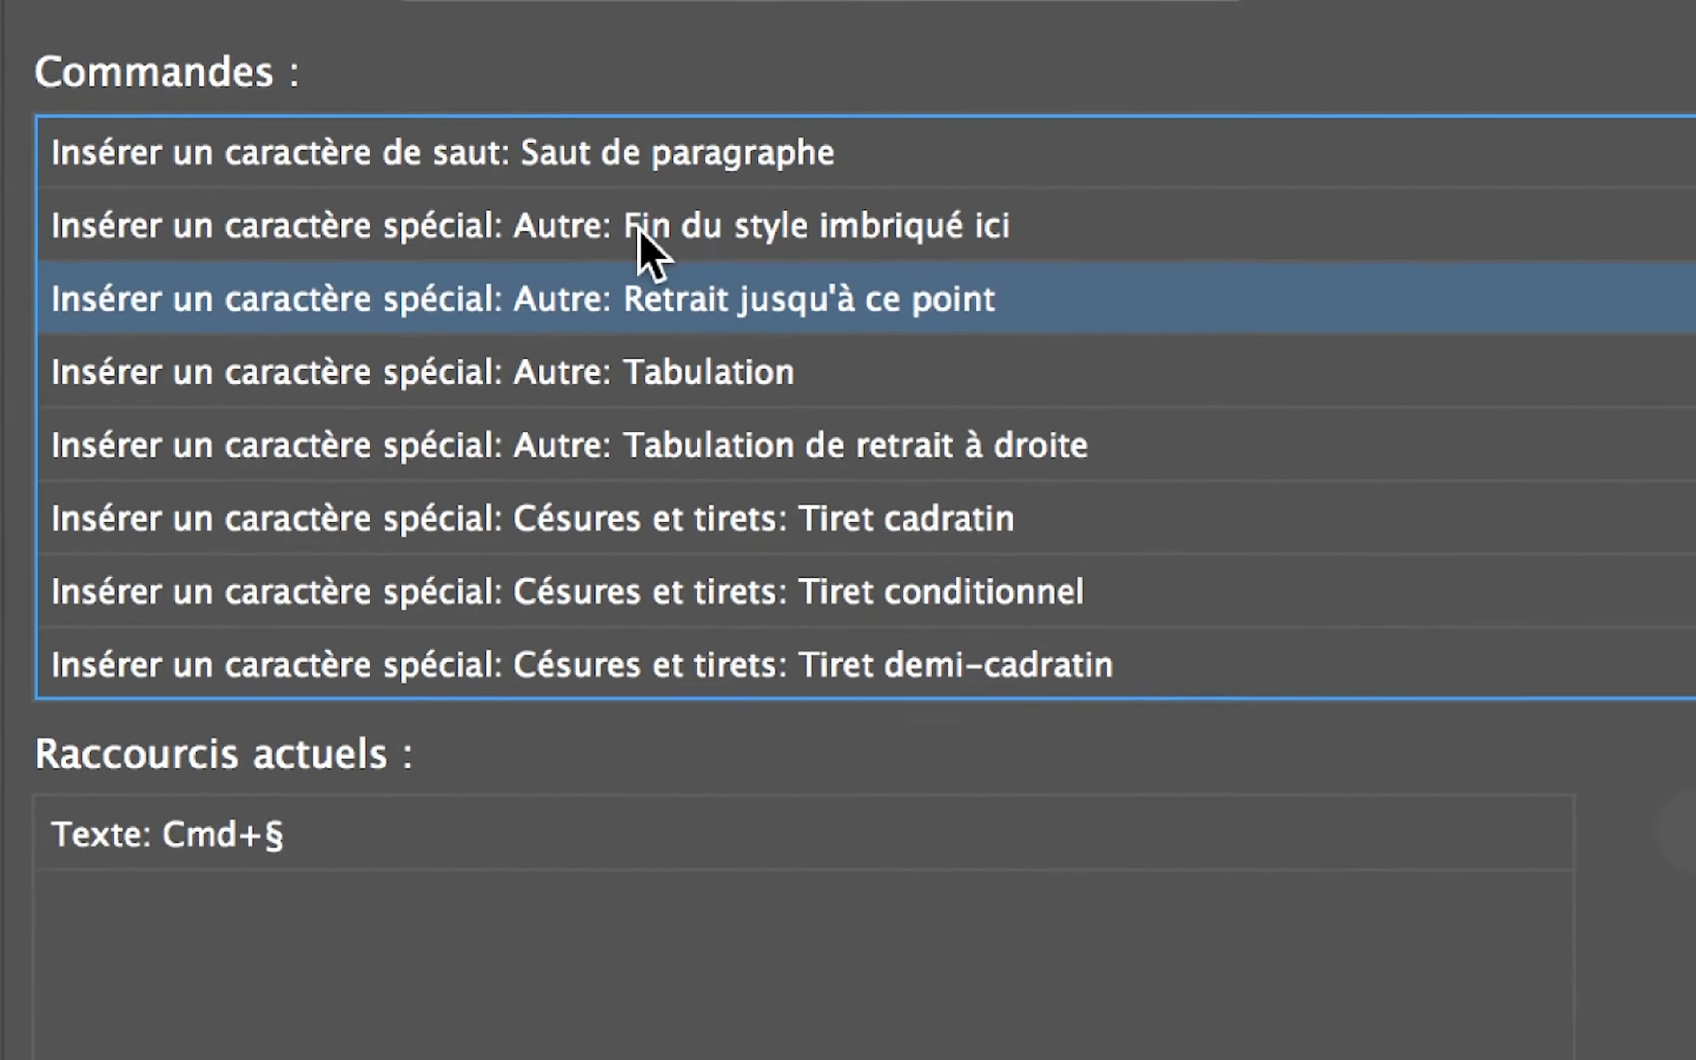
pyautogui.click(638, 226)
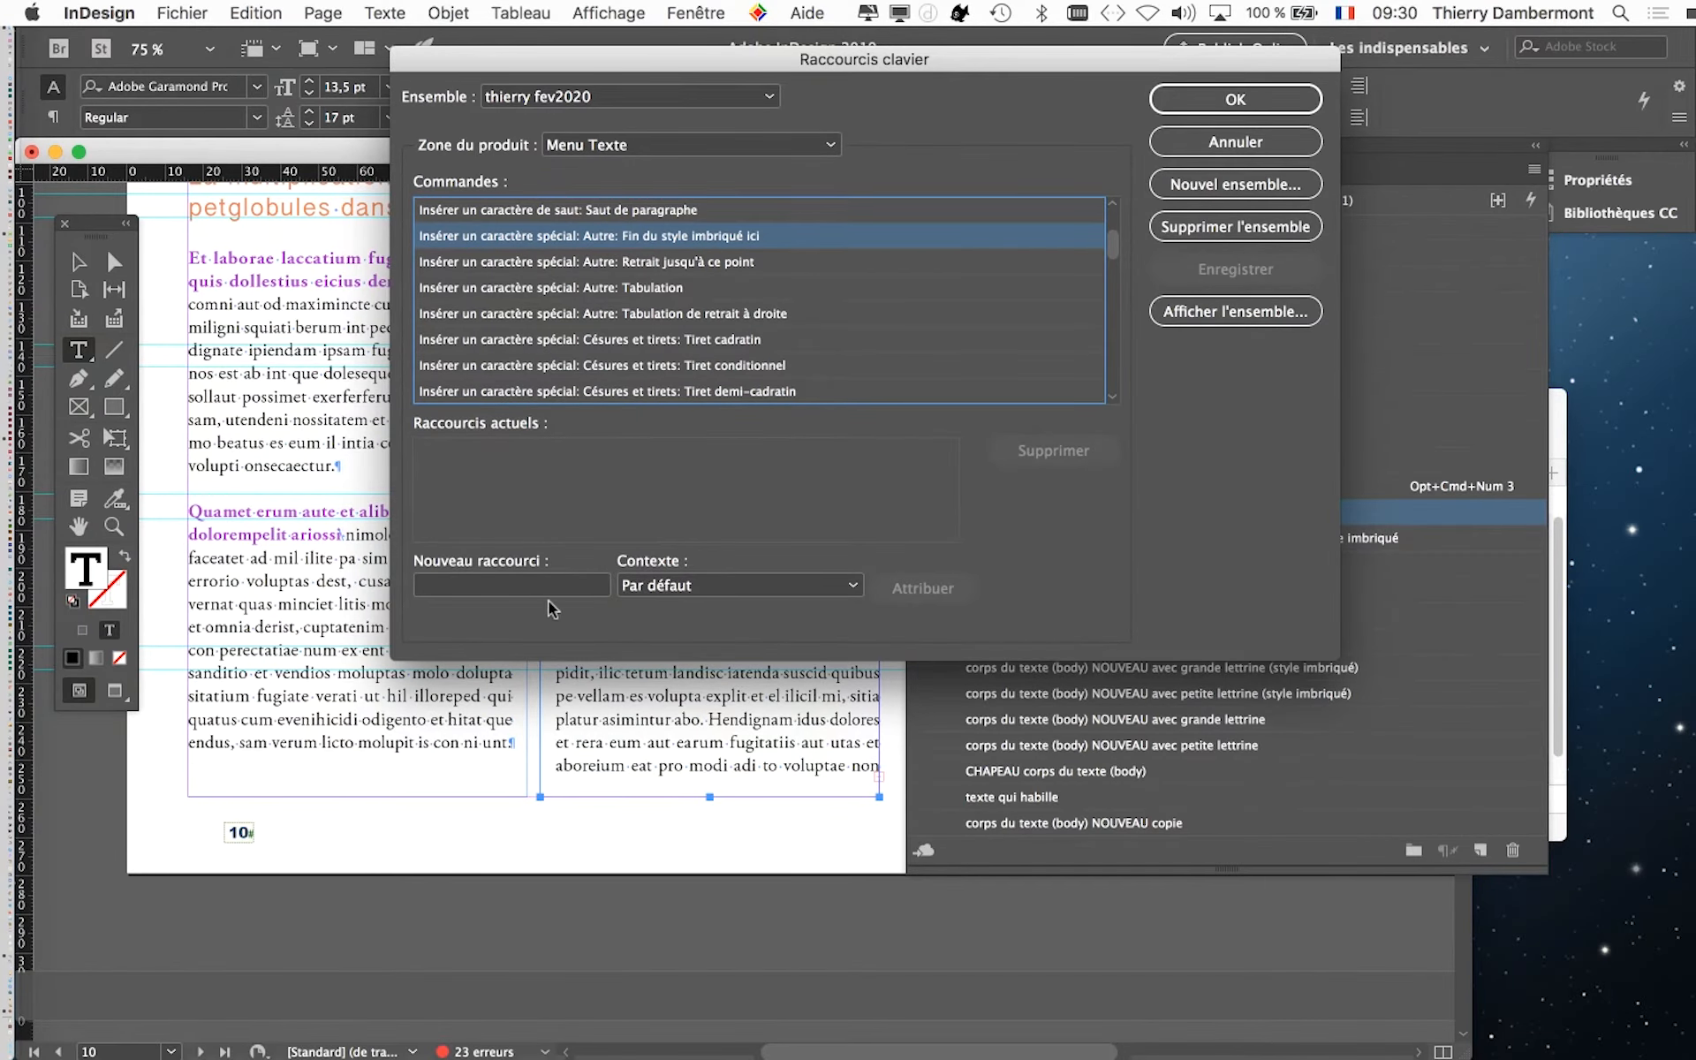
# - Try Opt+Cmd+F and Ctrl+Opt+Cmd+F as the new shortcut for Fin du style imbriqué ici
pyautogui.click(491, 588)
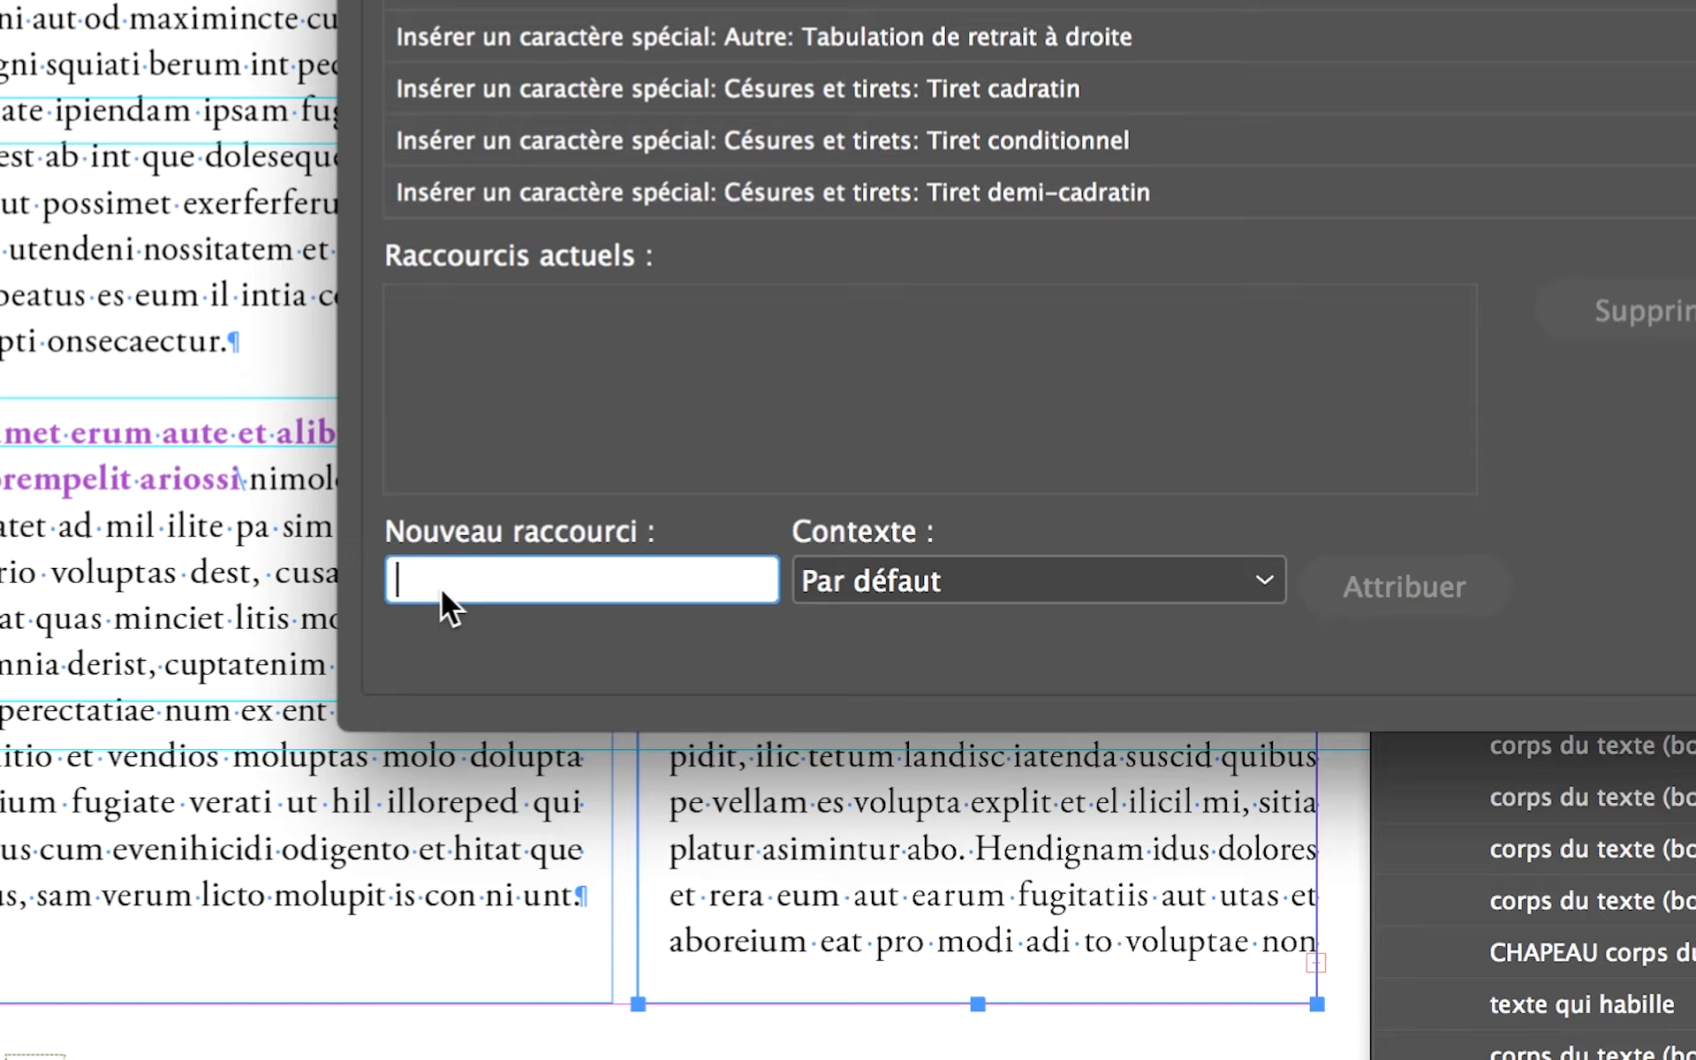
pyautogui.press('alt+super+f')
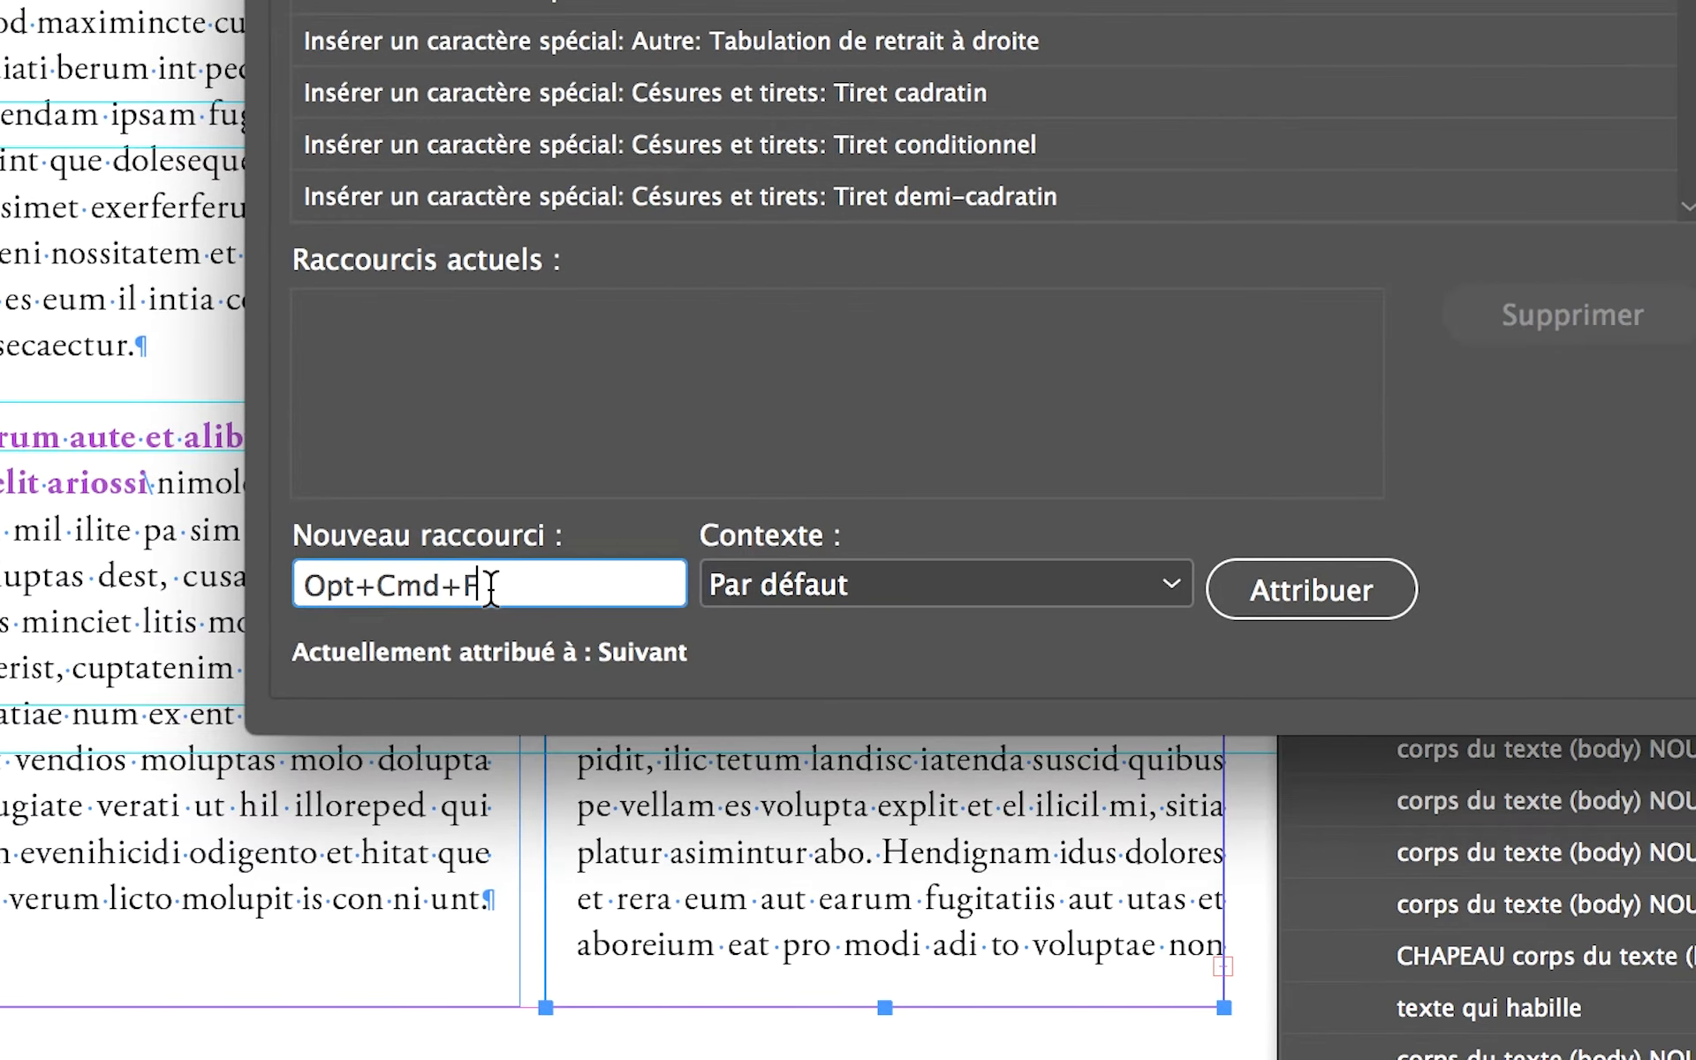
pyautogui.moveTo(577, 583); pyautogui.dragTo(351, 583)
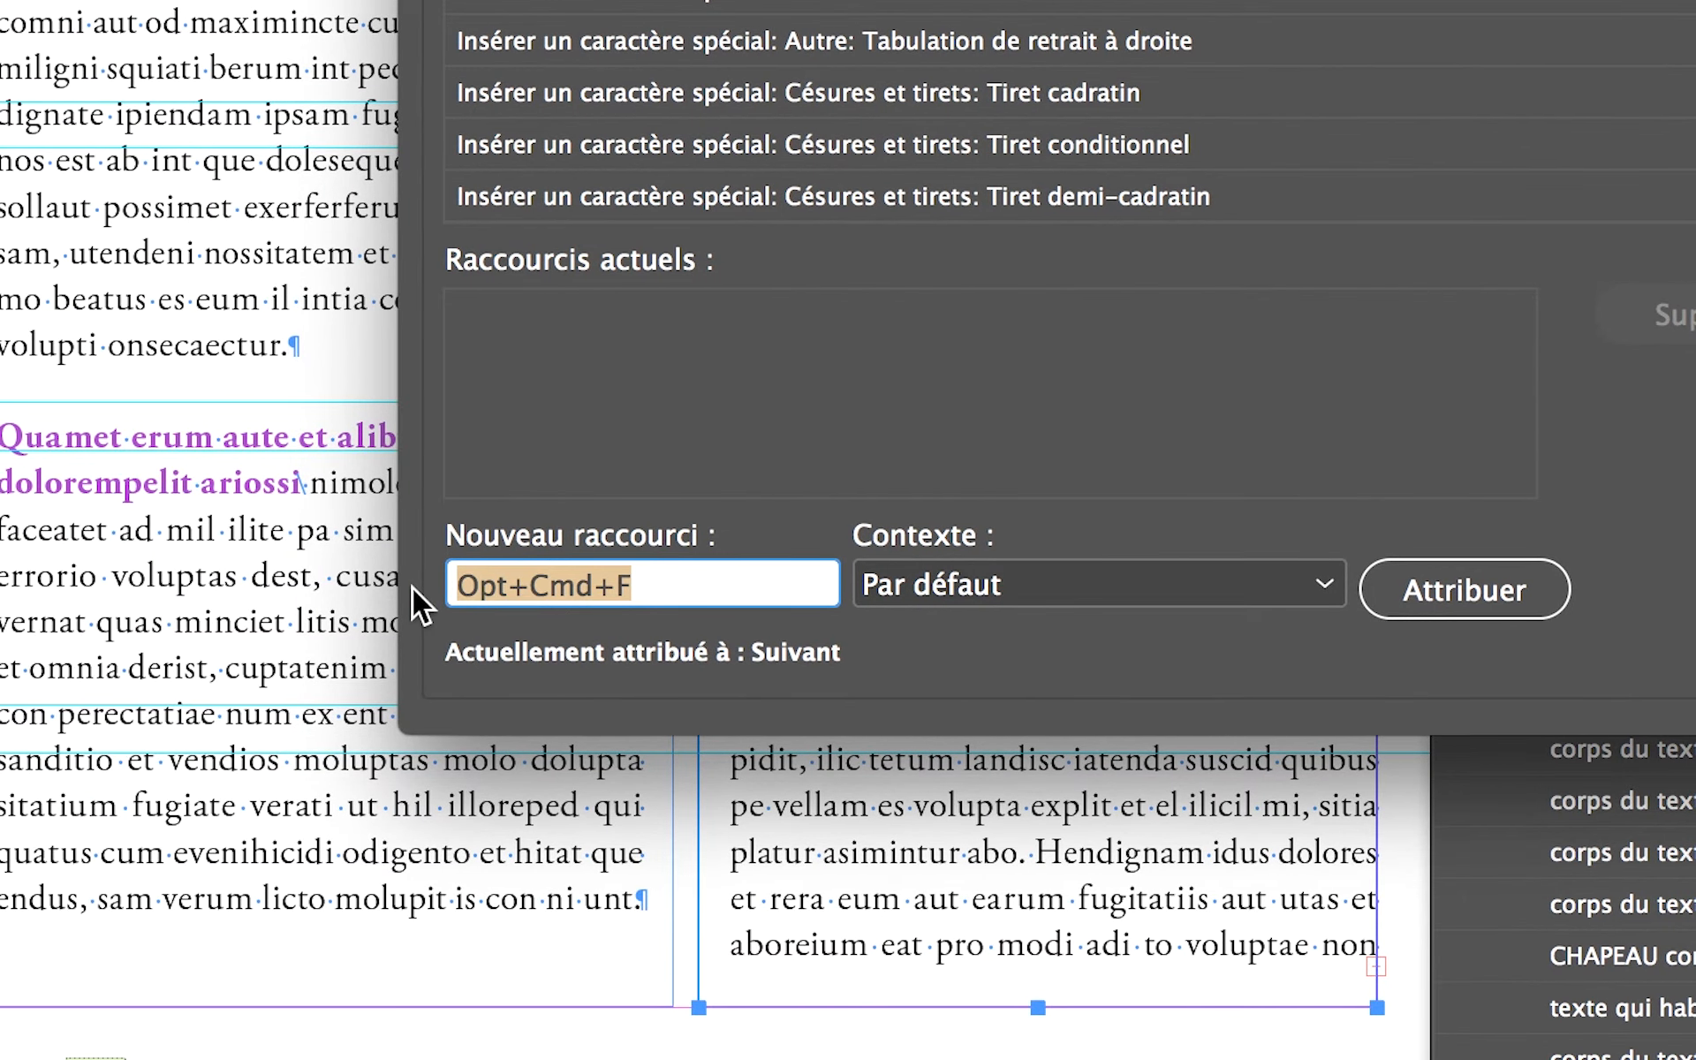
pyautogui.press('ctrl+alt+super+f')
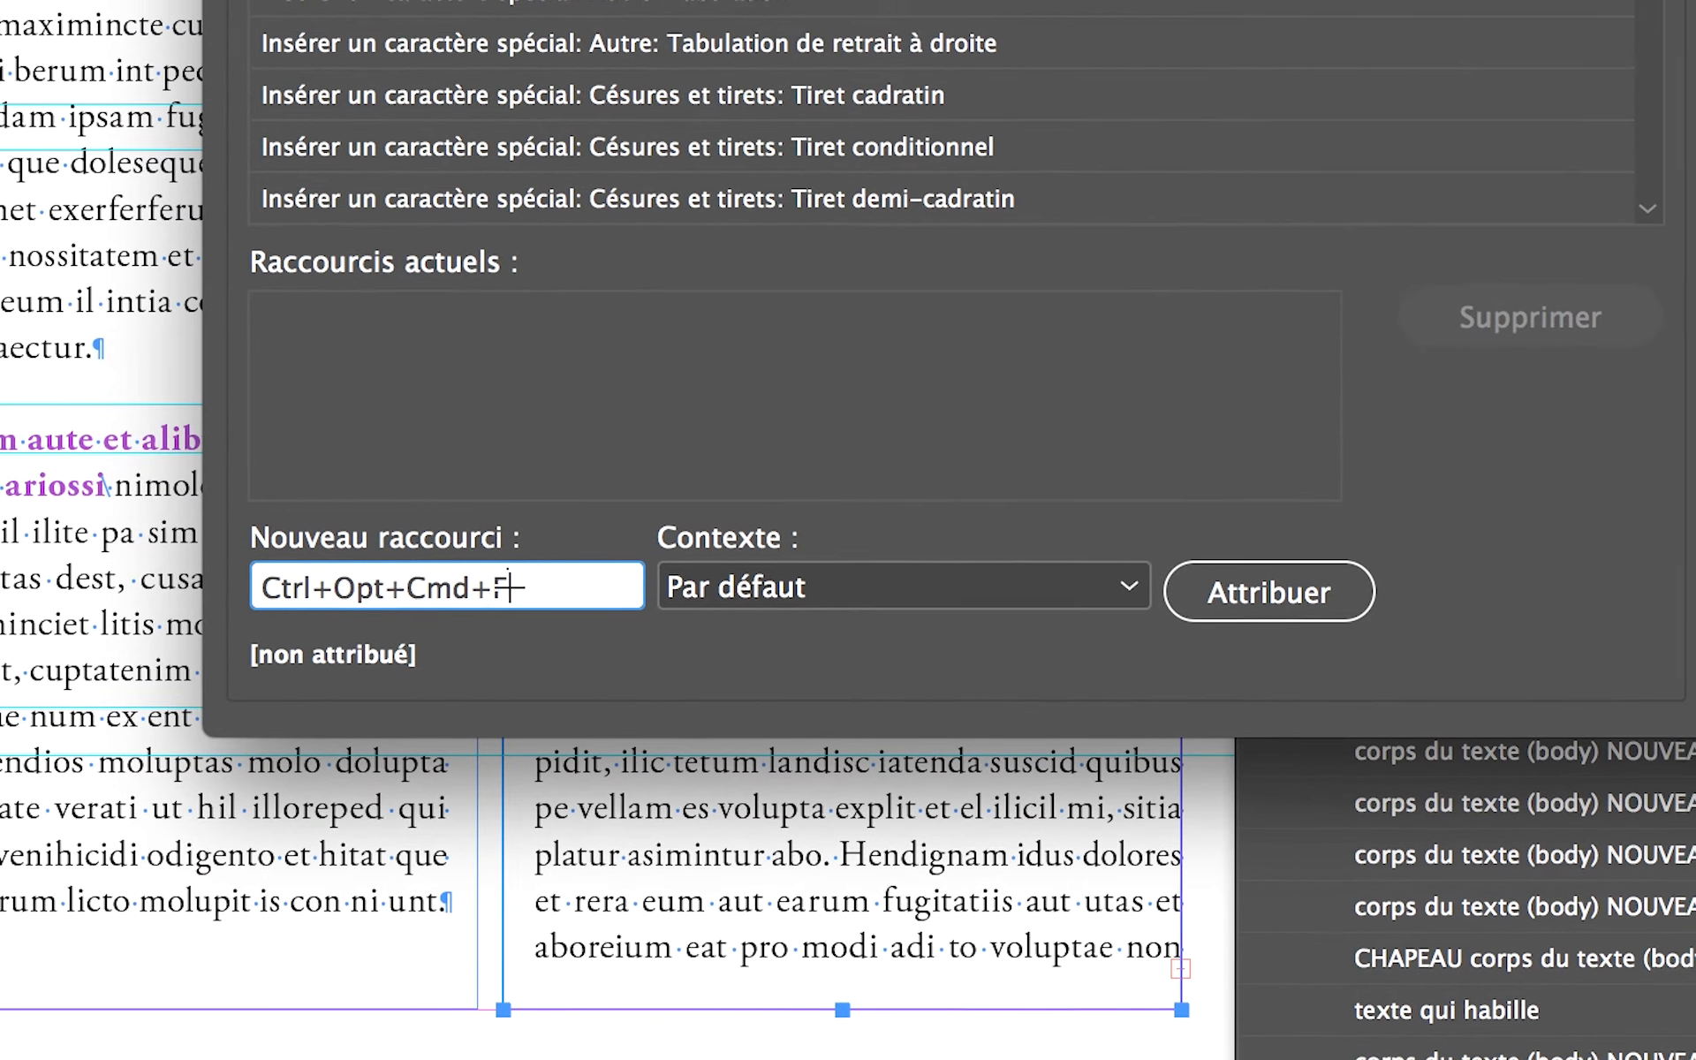
# - Enter Ctrl+Opt+F as the new shortcut for Fin du style imbriqué ici
pyautogui.moveTo(508, 586); pyautogui.dragTo(269, 585)
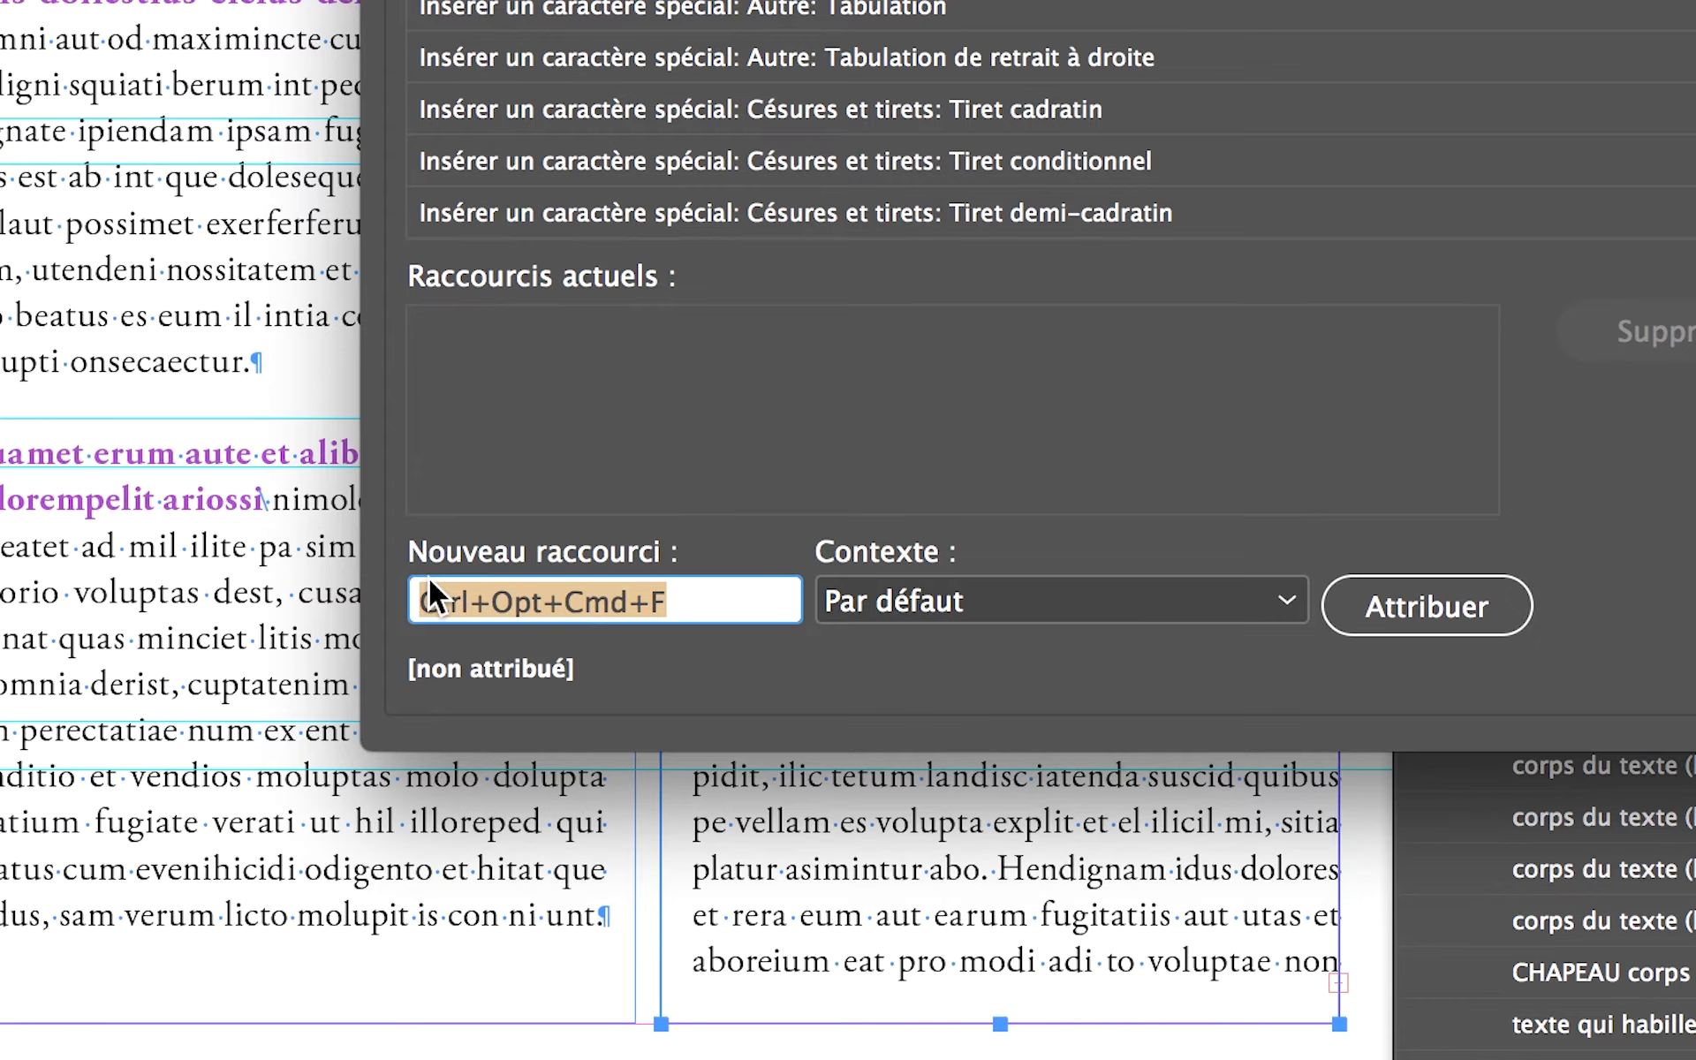
pyautogui.hotkey('ctrl', 'alt', 'f')
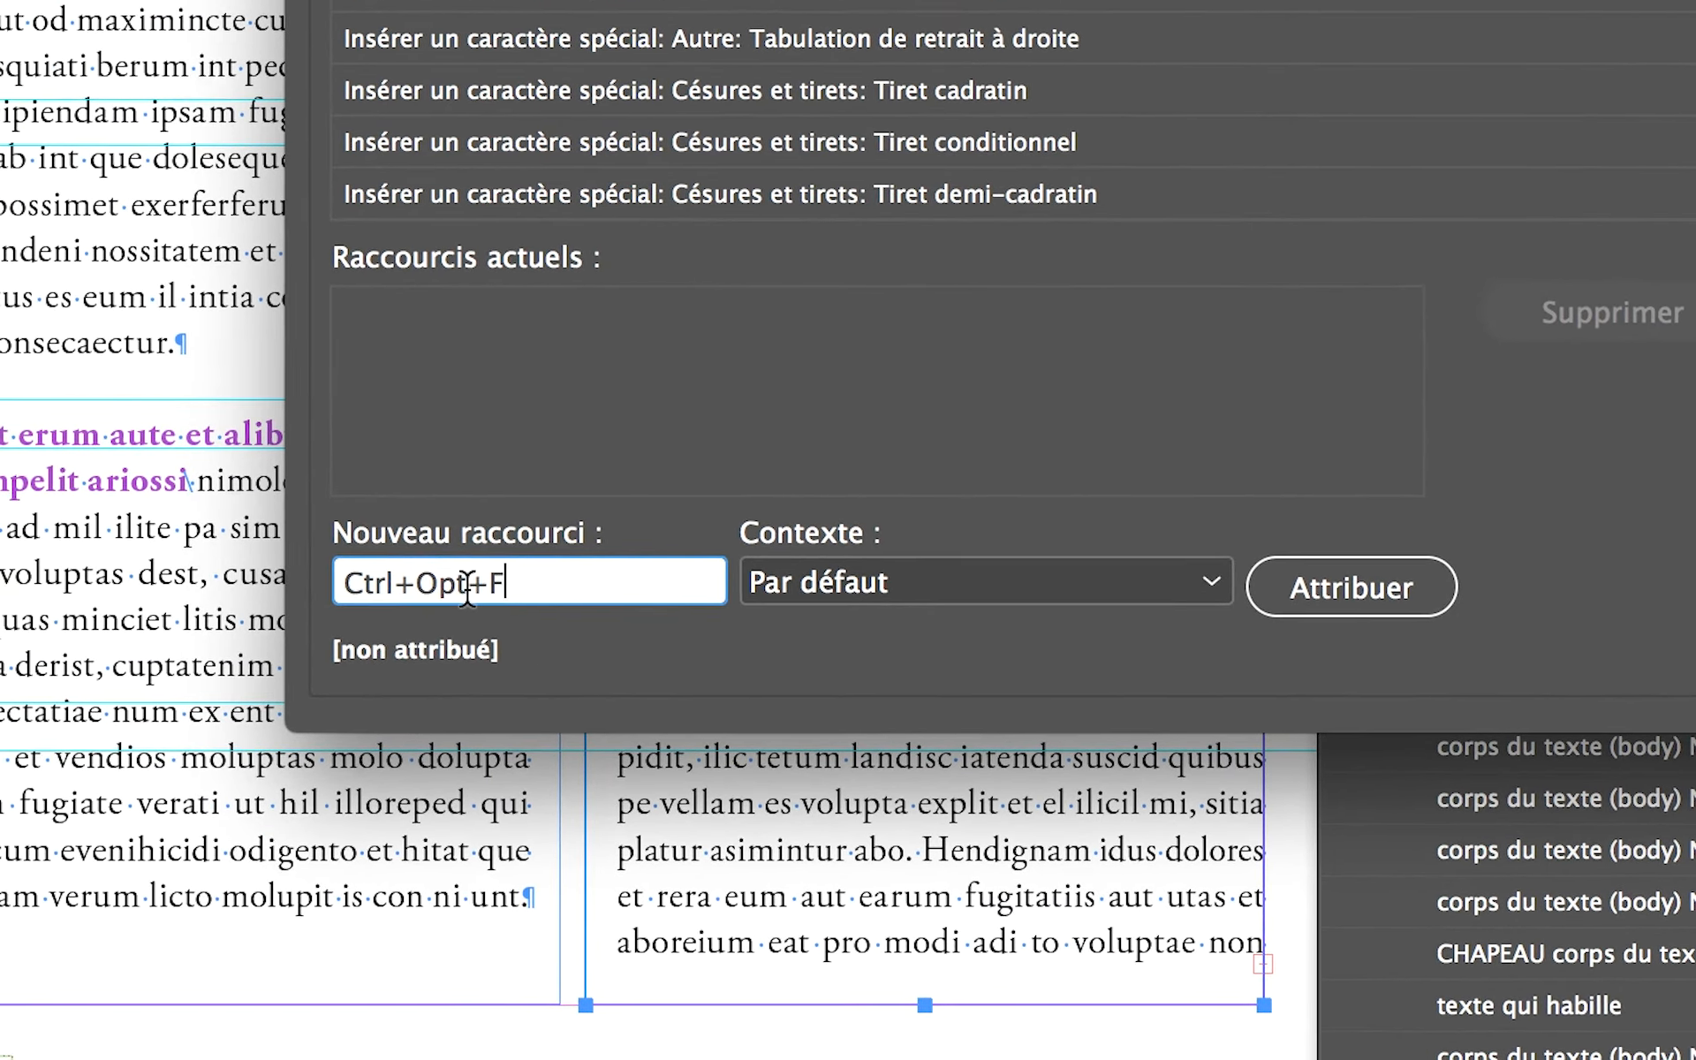
pyautogui.doubleClick(433, 580)
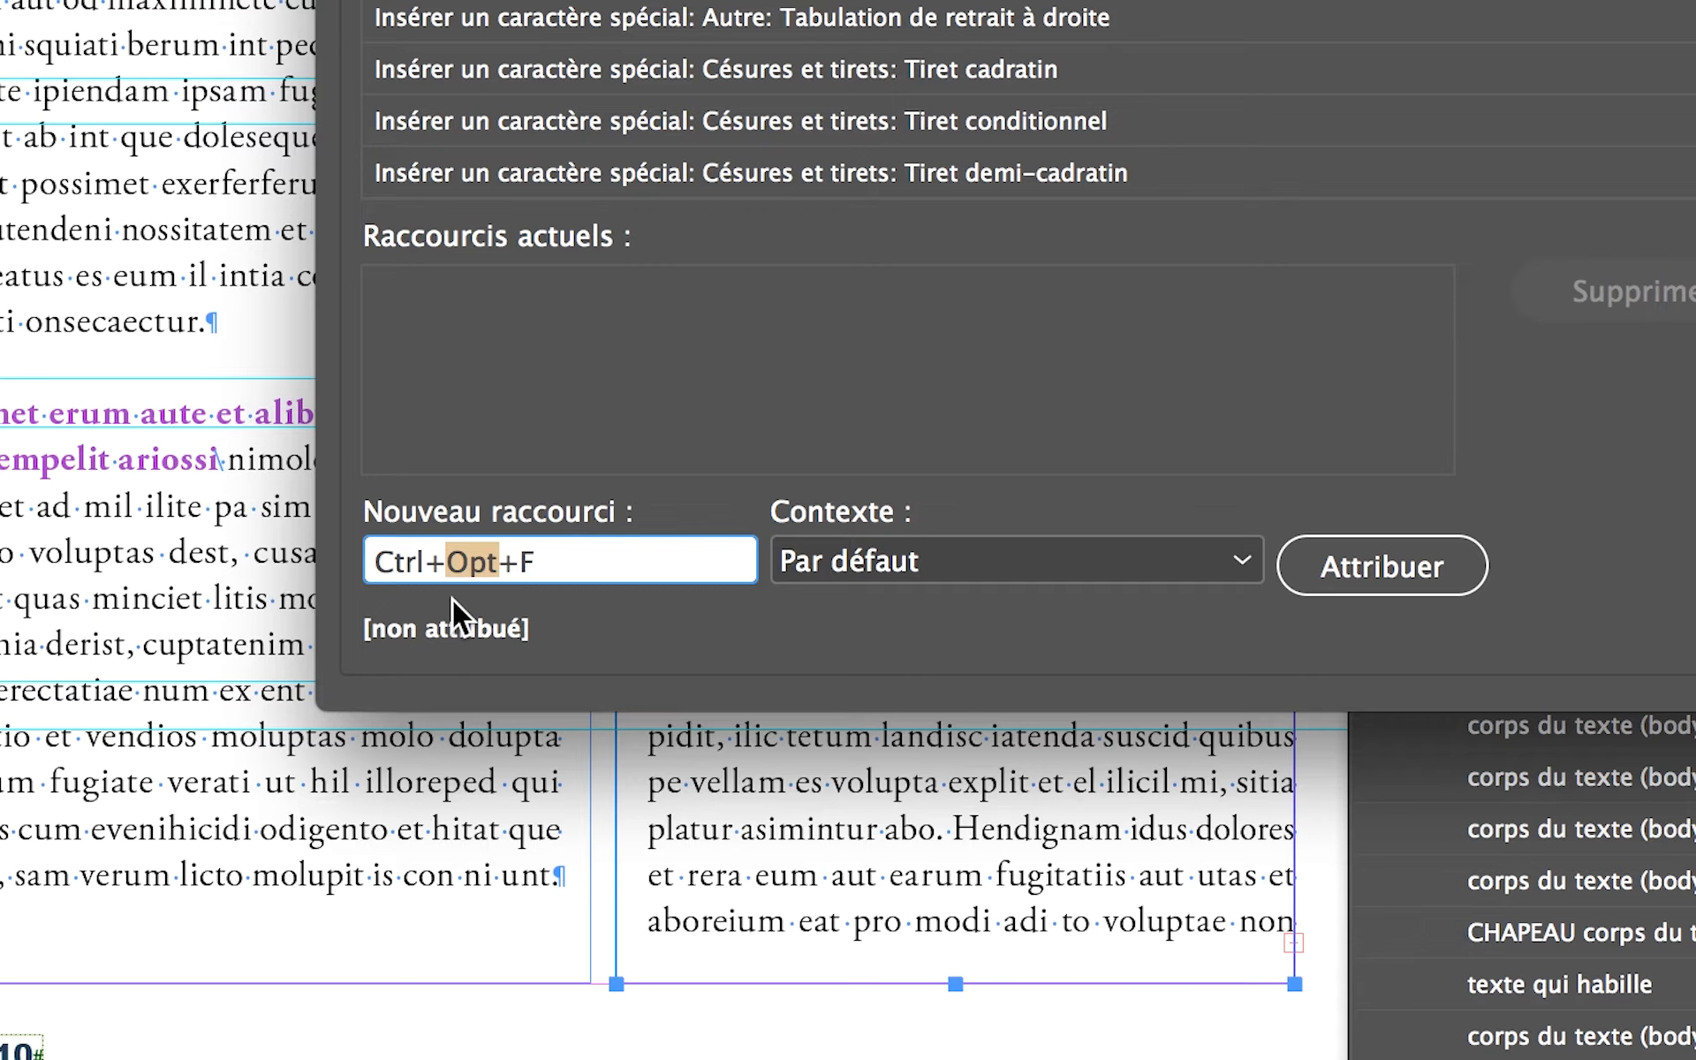
pyautogui.click(541, 566)
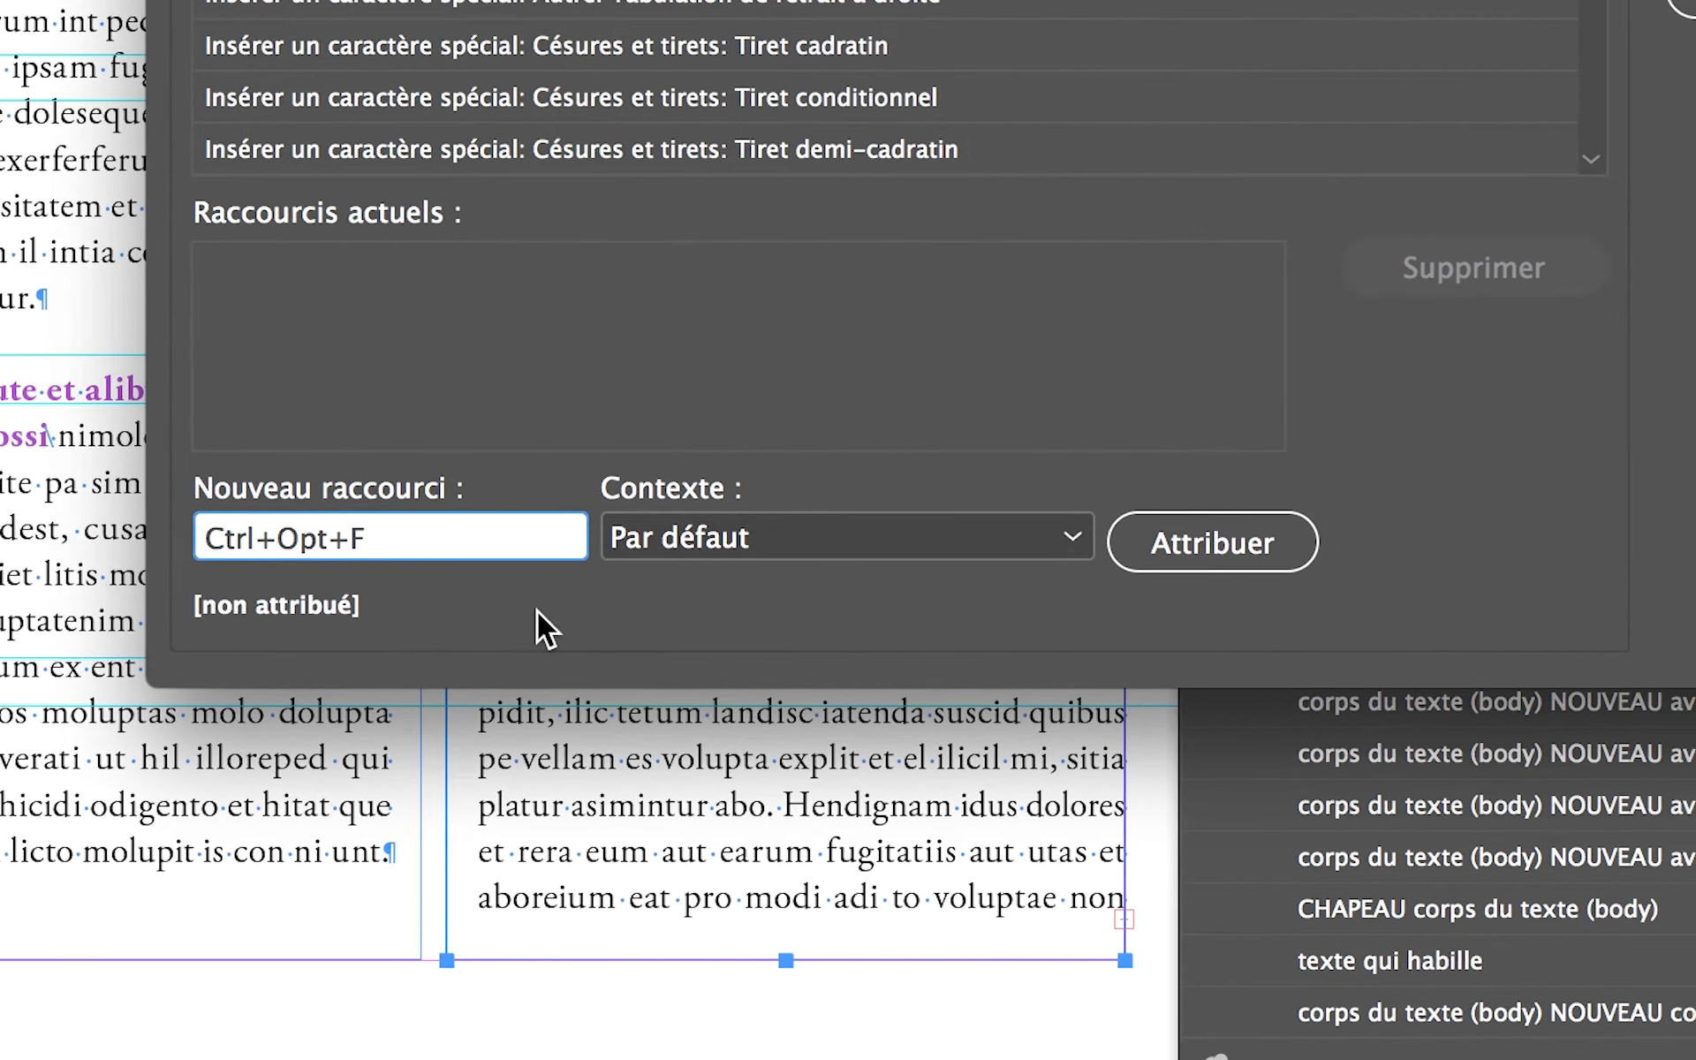
# - Assign Ctrl+Opt+F to the Fin du style imbriqué ici command and confirm the keyboard shortcut set
pyautogui.click(1182, 554)
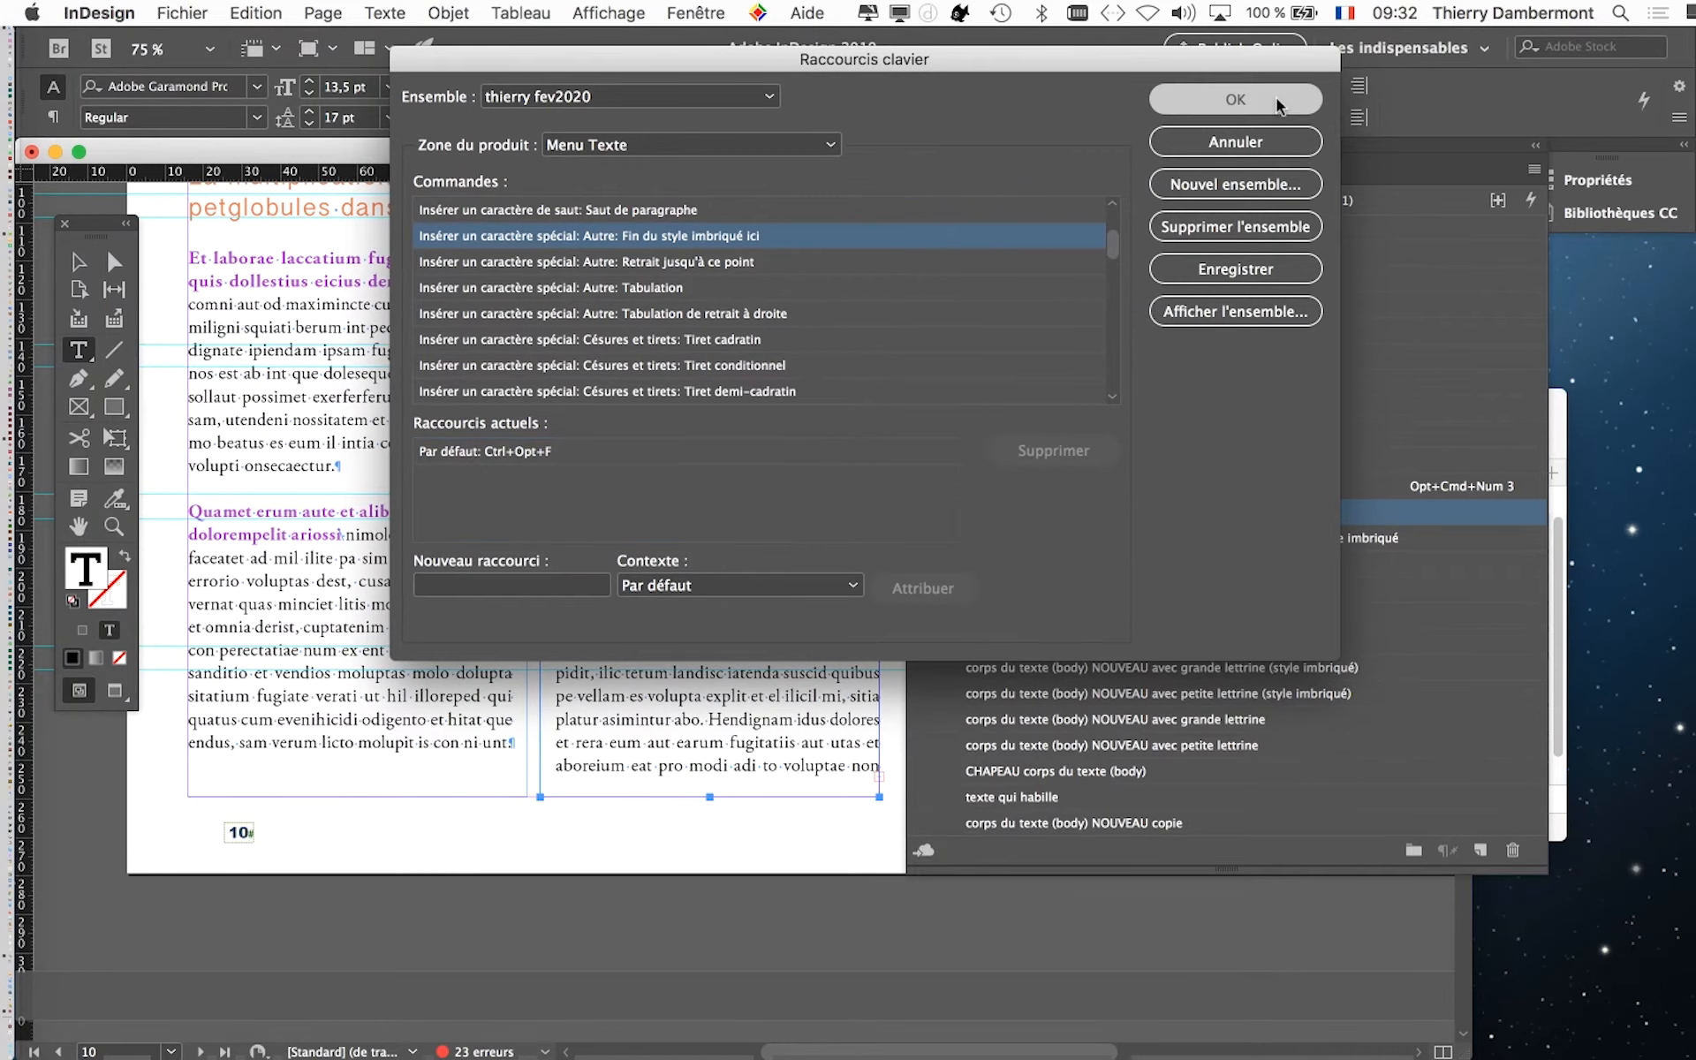
pyautogui.click(1279, 104)
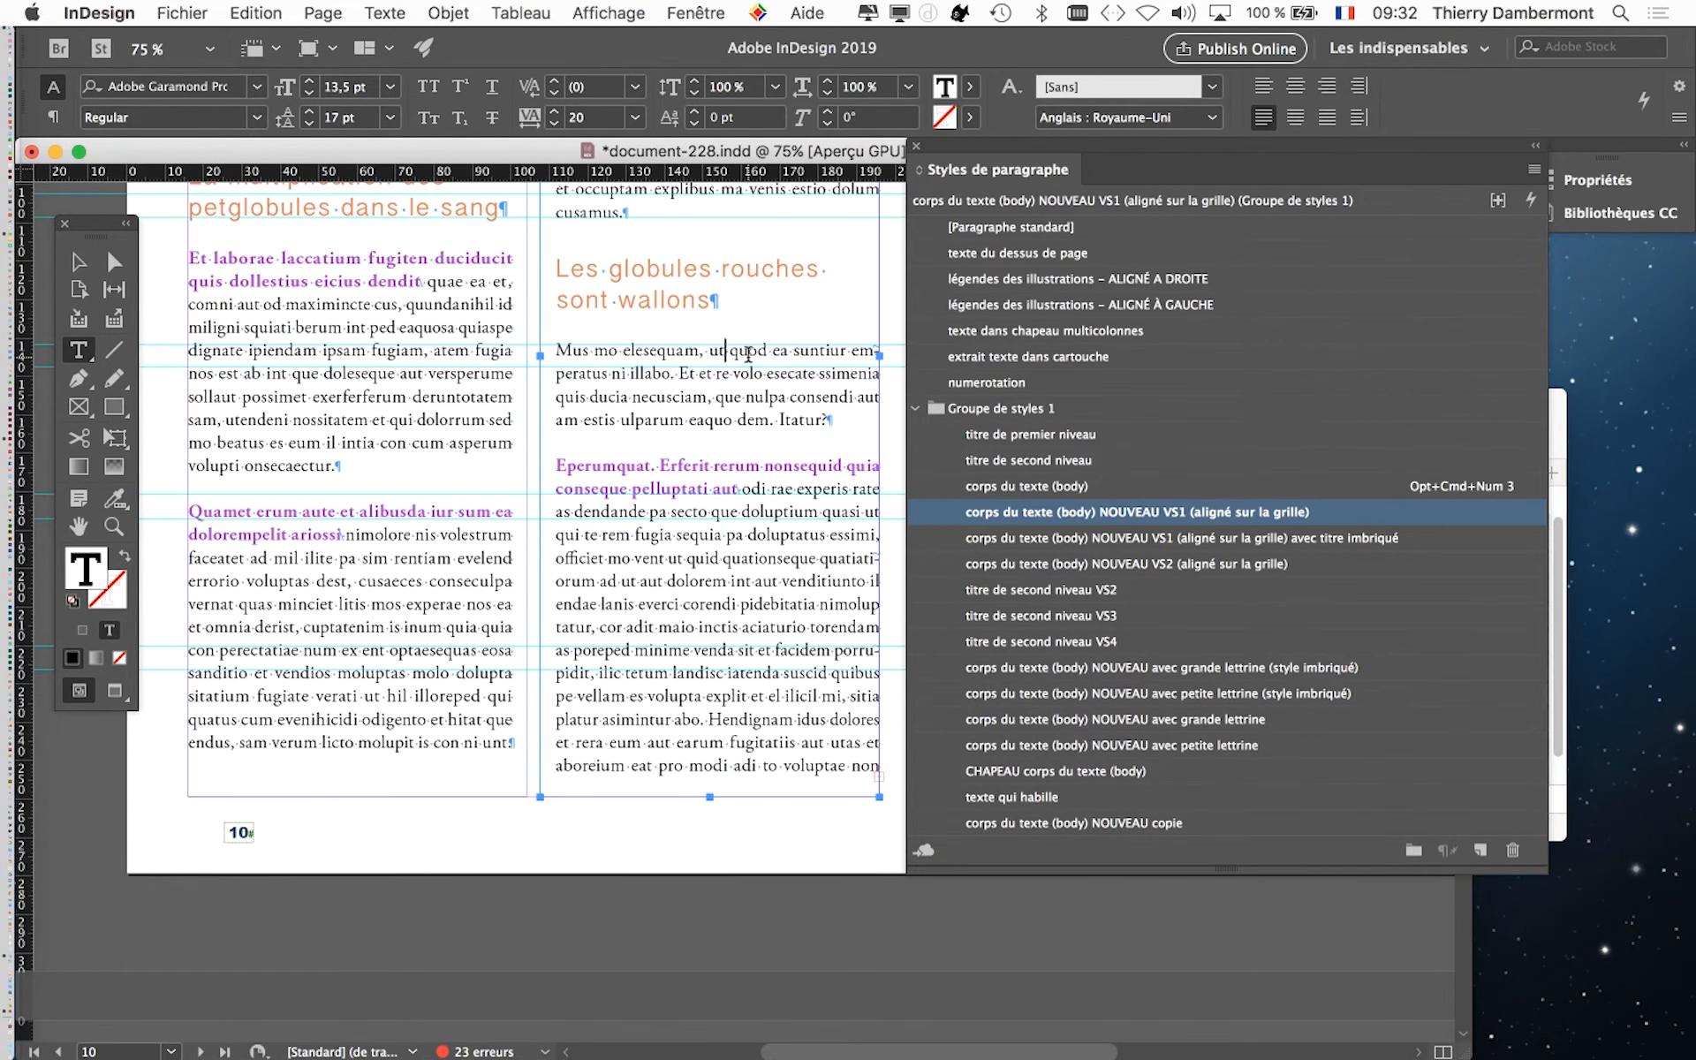
# - Insert an end nested style marker after "Mus mo elesequam, ut" and apply the paragraph style corps du texte (body) NOUVEAU VS1 (aligné sur la grille) avec titre imbriqué
pyautogui.scroll(3, 749, 354)
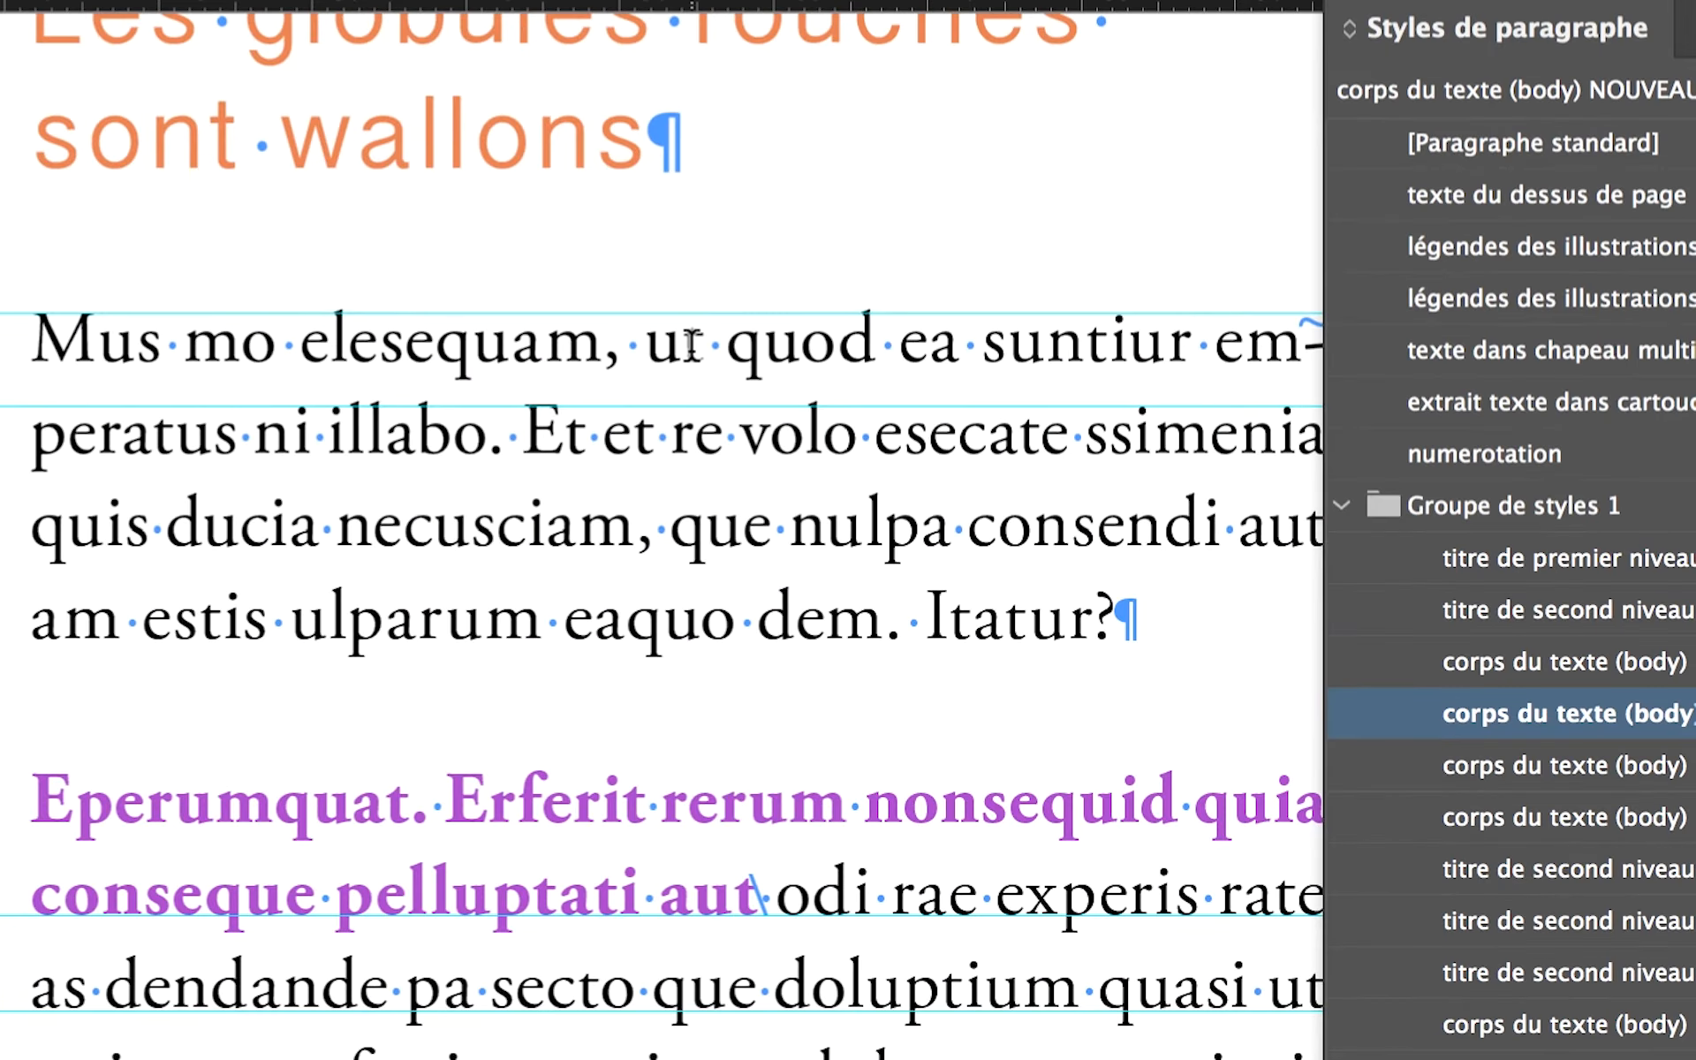
pyautogui.press('super+alt+backslash')
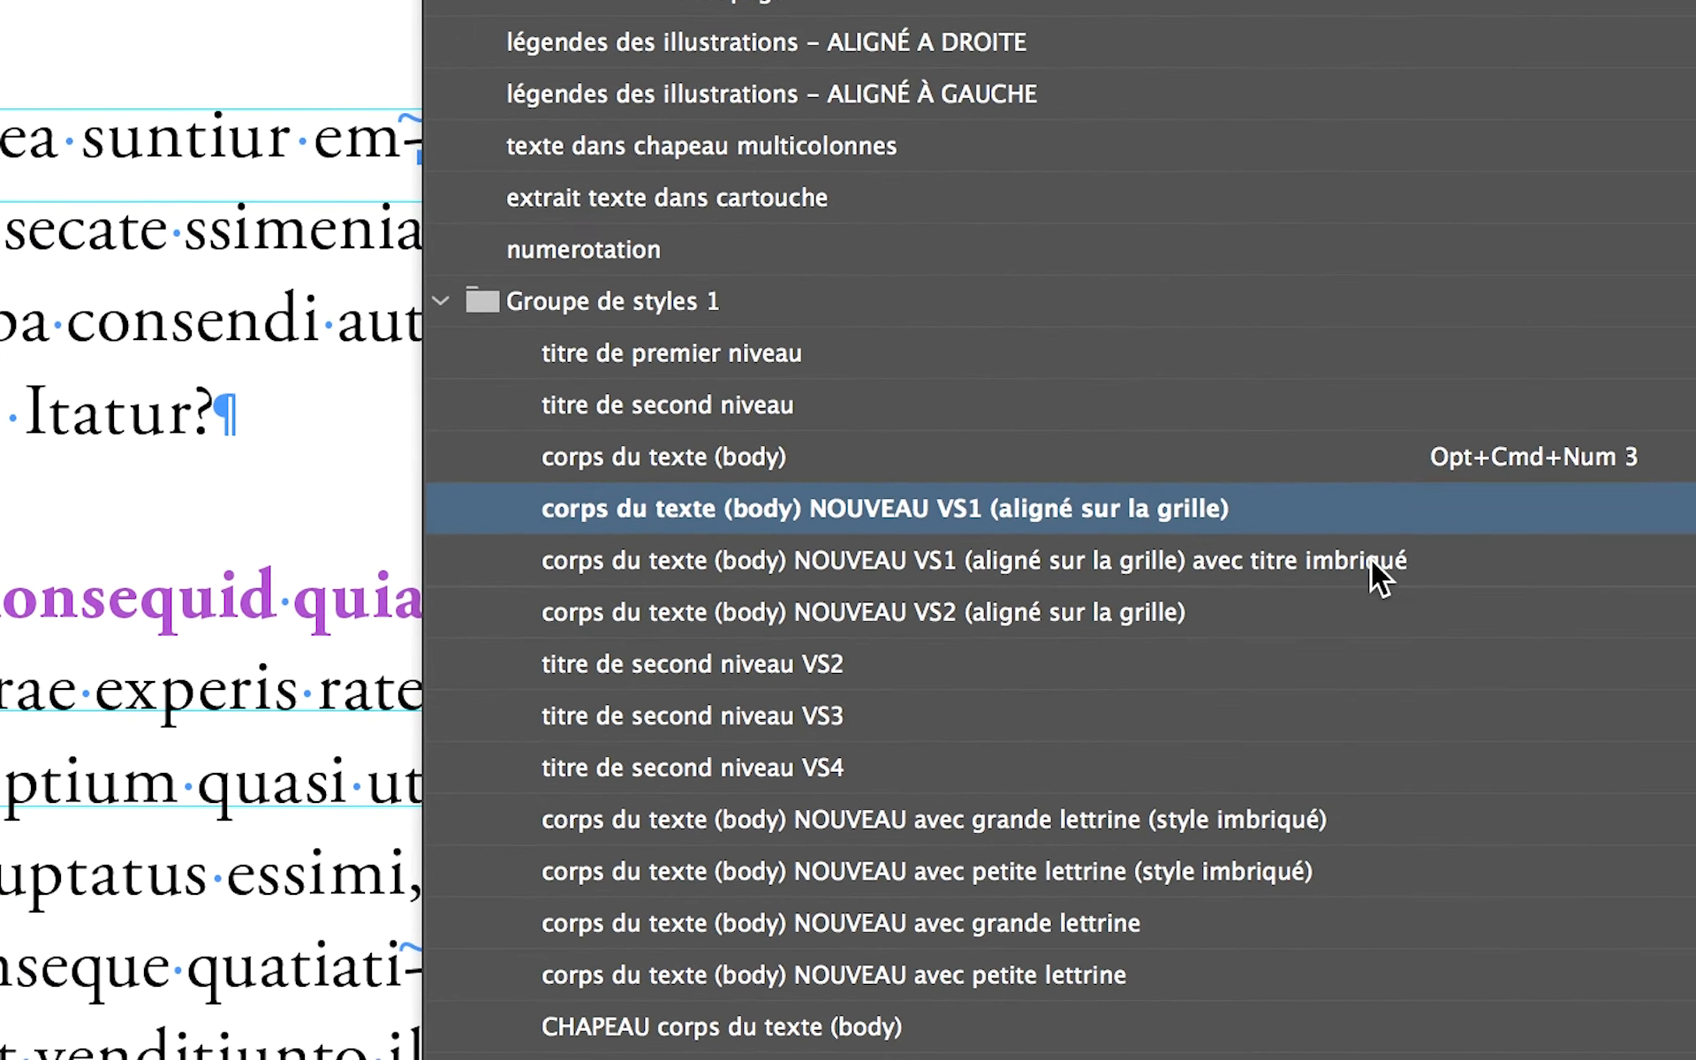
pyautogui.click(1591, 559)
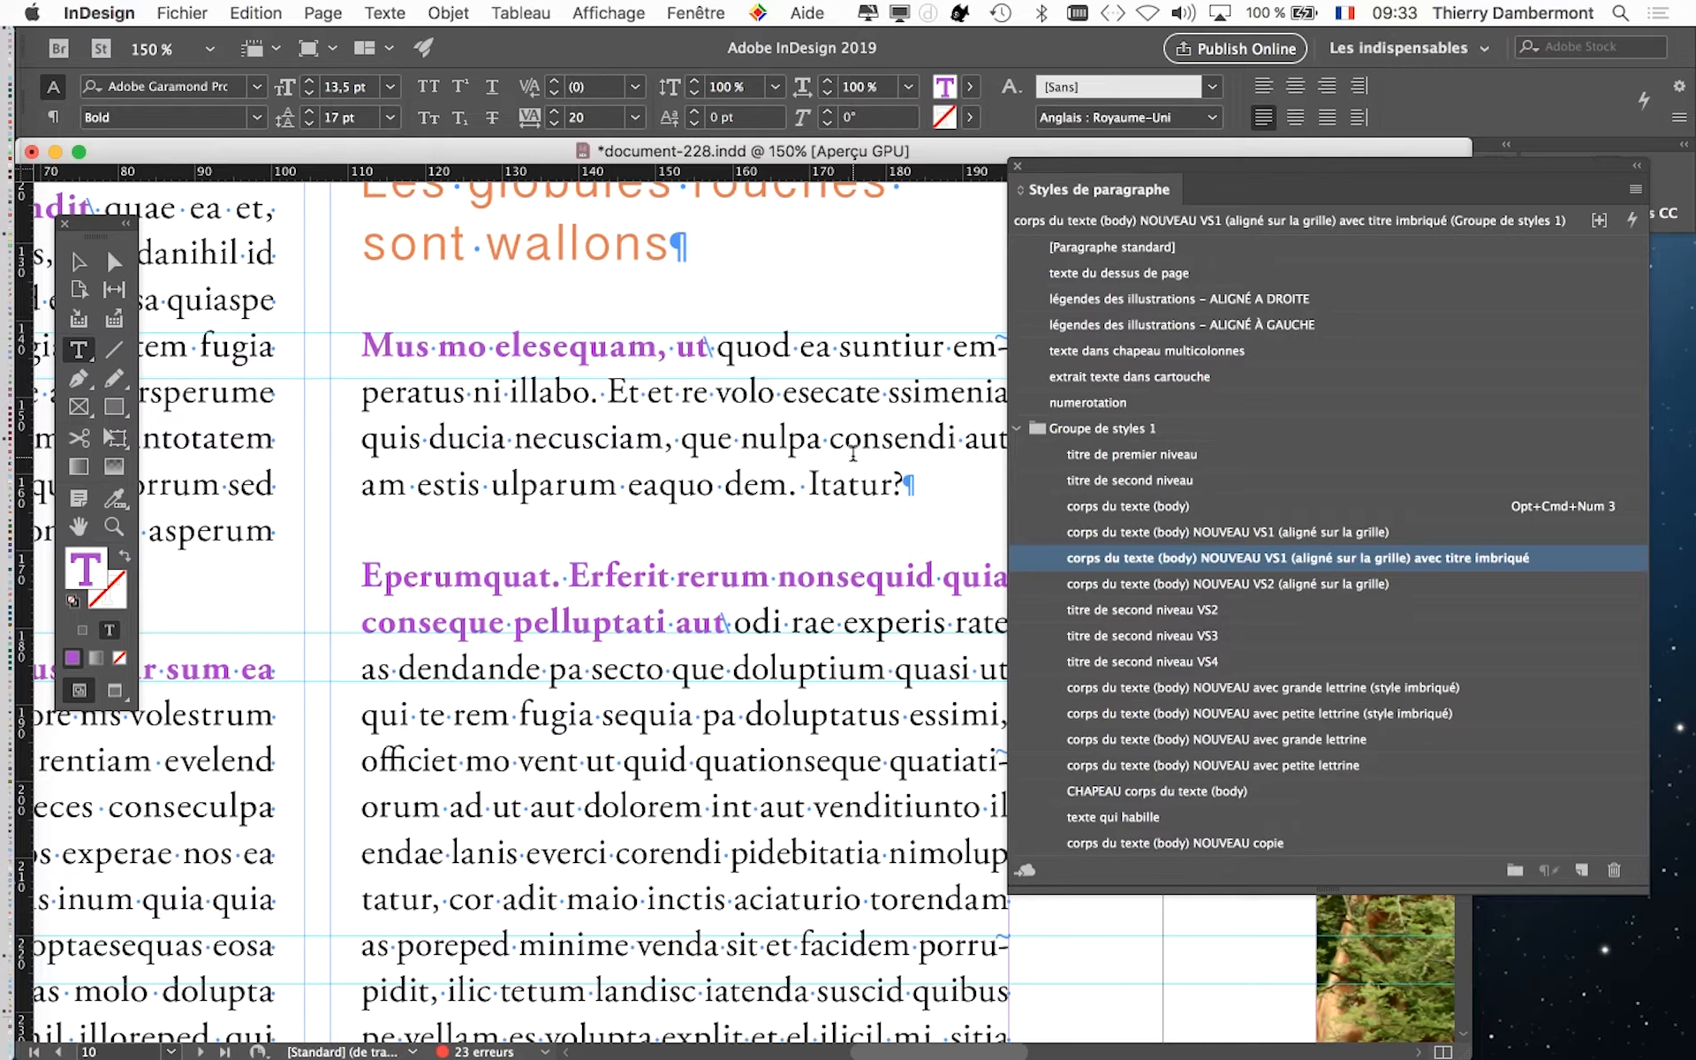
# - Save a copy of the document under the new name document-229.indd in the same folder
pyautogui.click(181, 12)
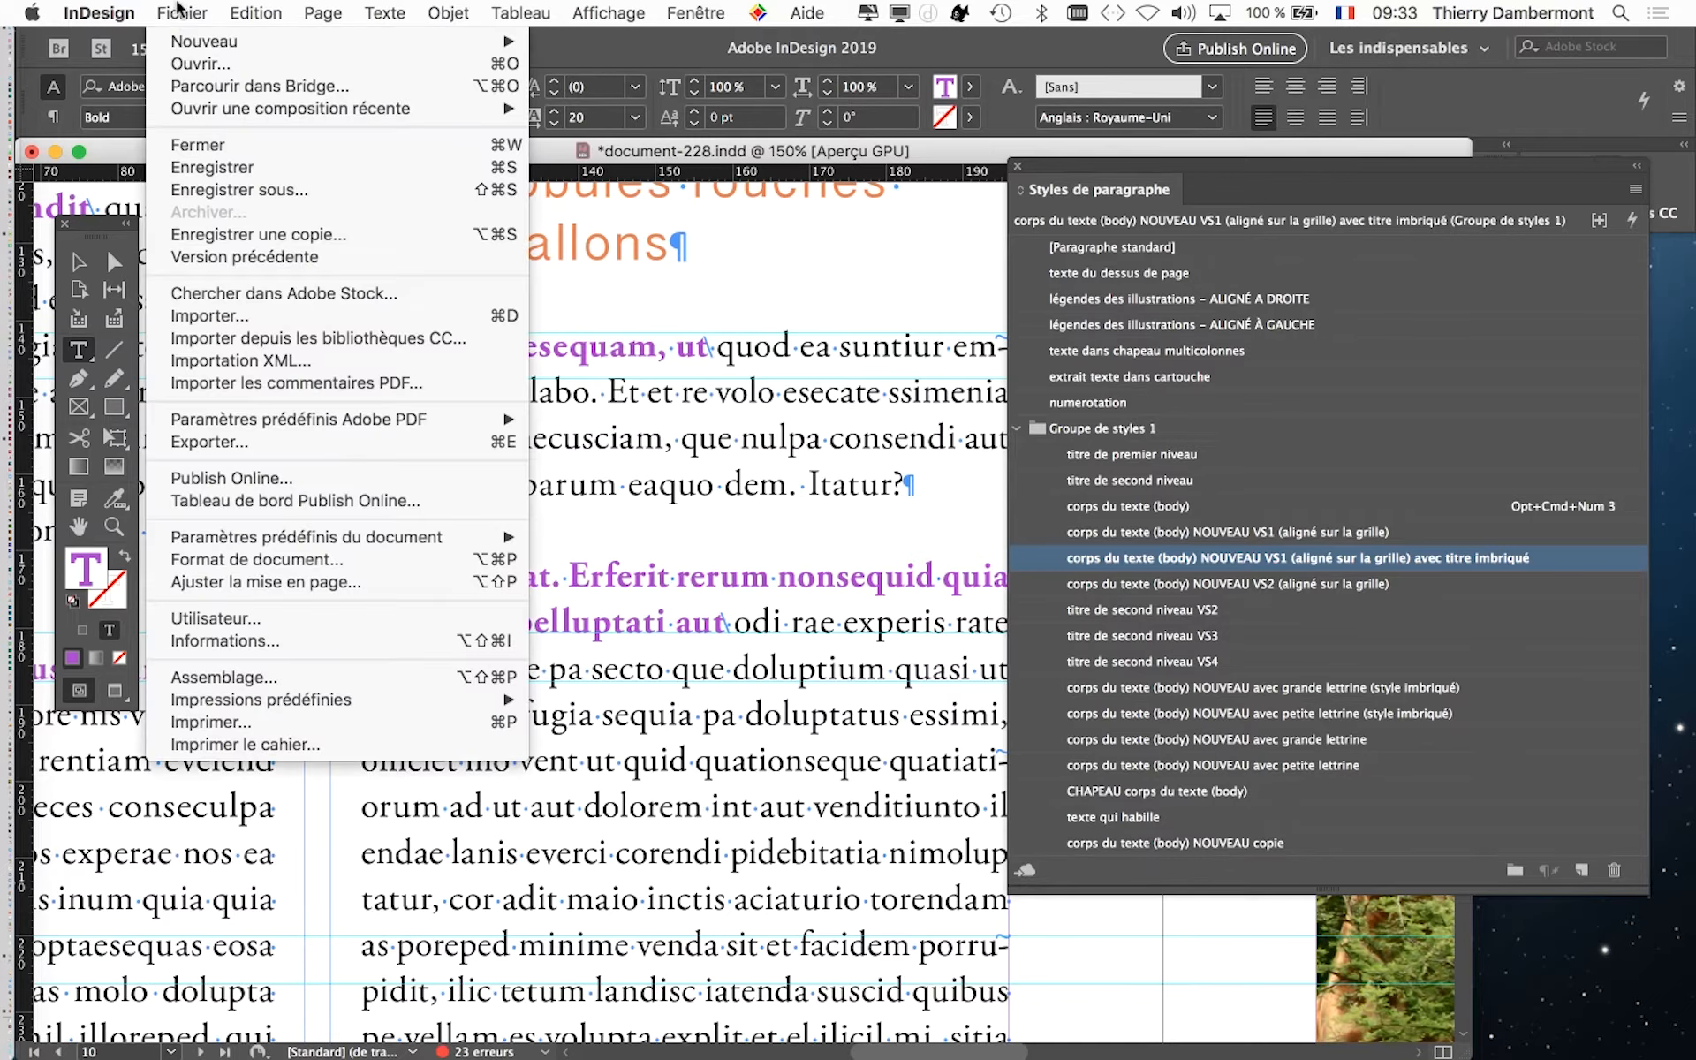
pyautogui.click(221, 284)
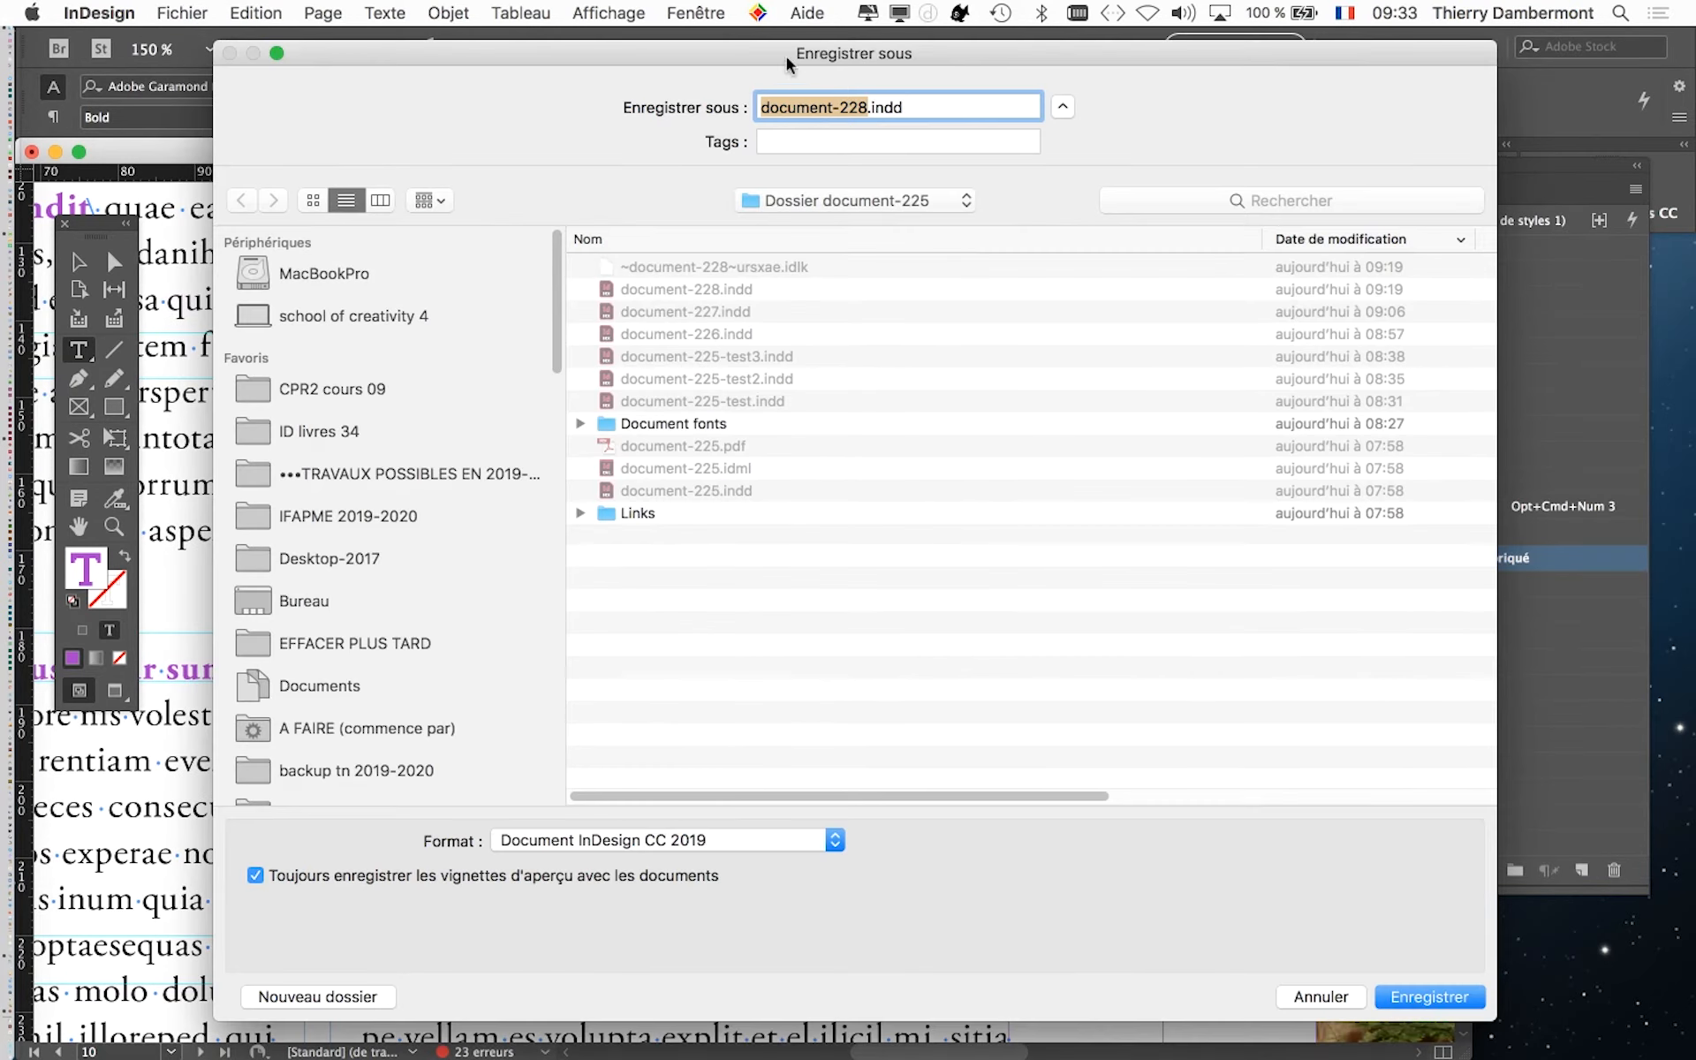
pyautogui.click(848, 106)
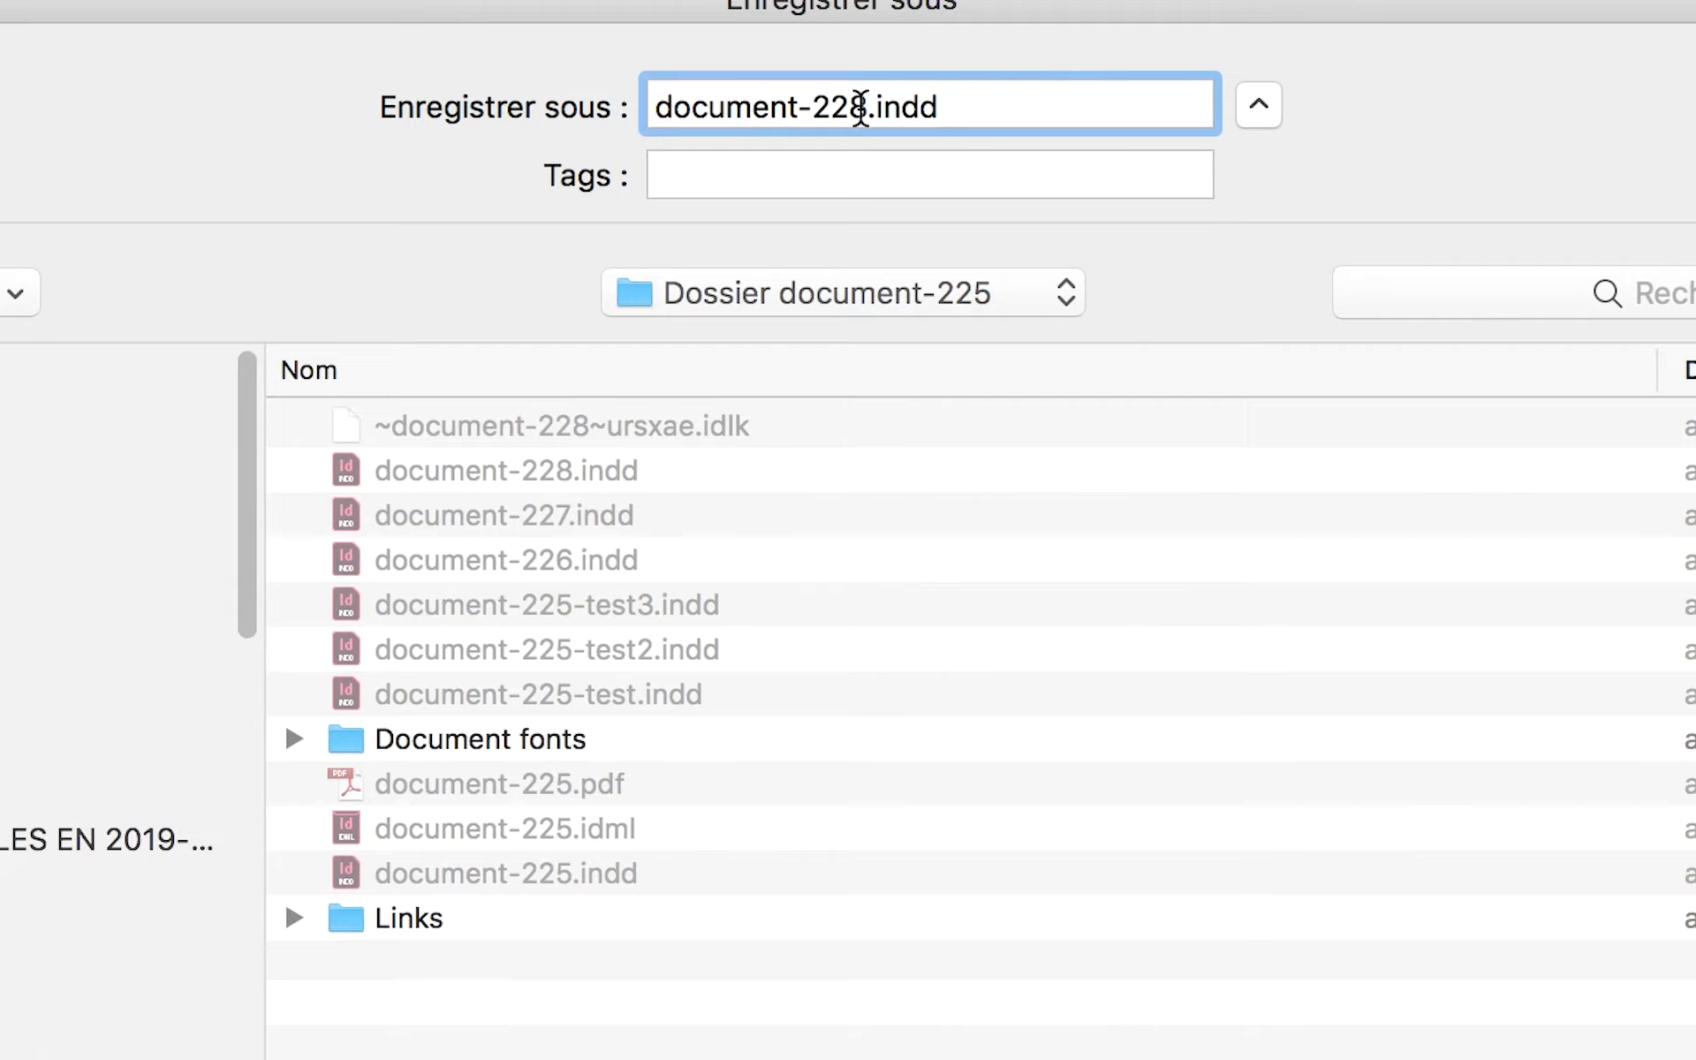
pyautogui.hotkey('shift', 'Left')
pyautogui.write('9')
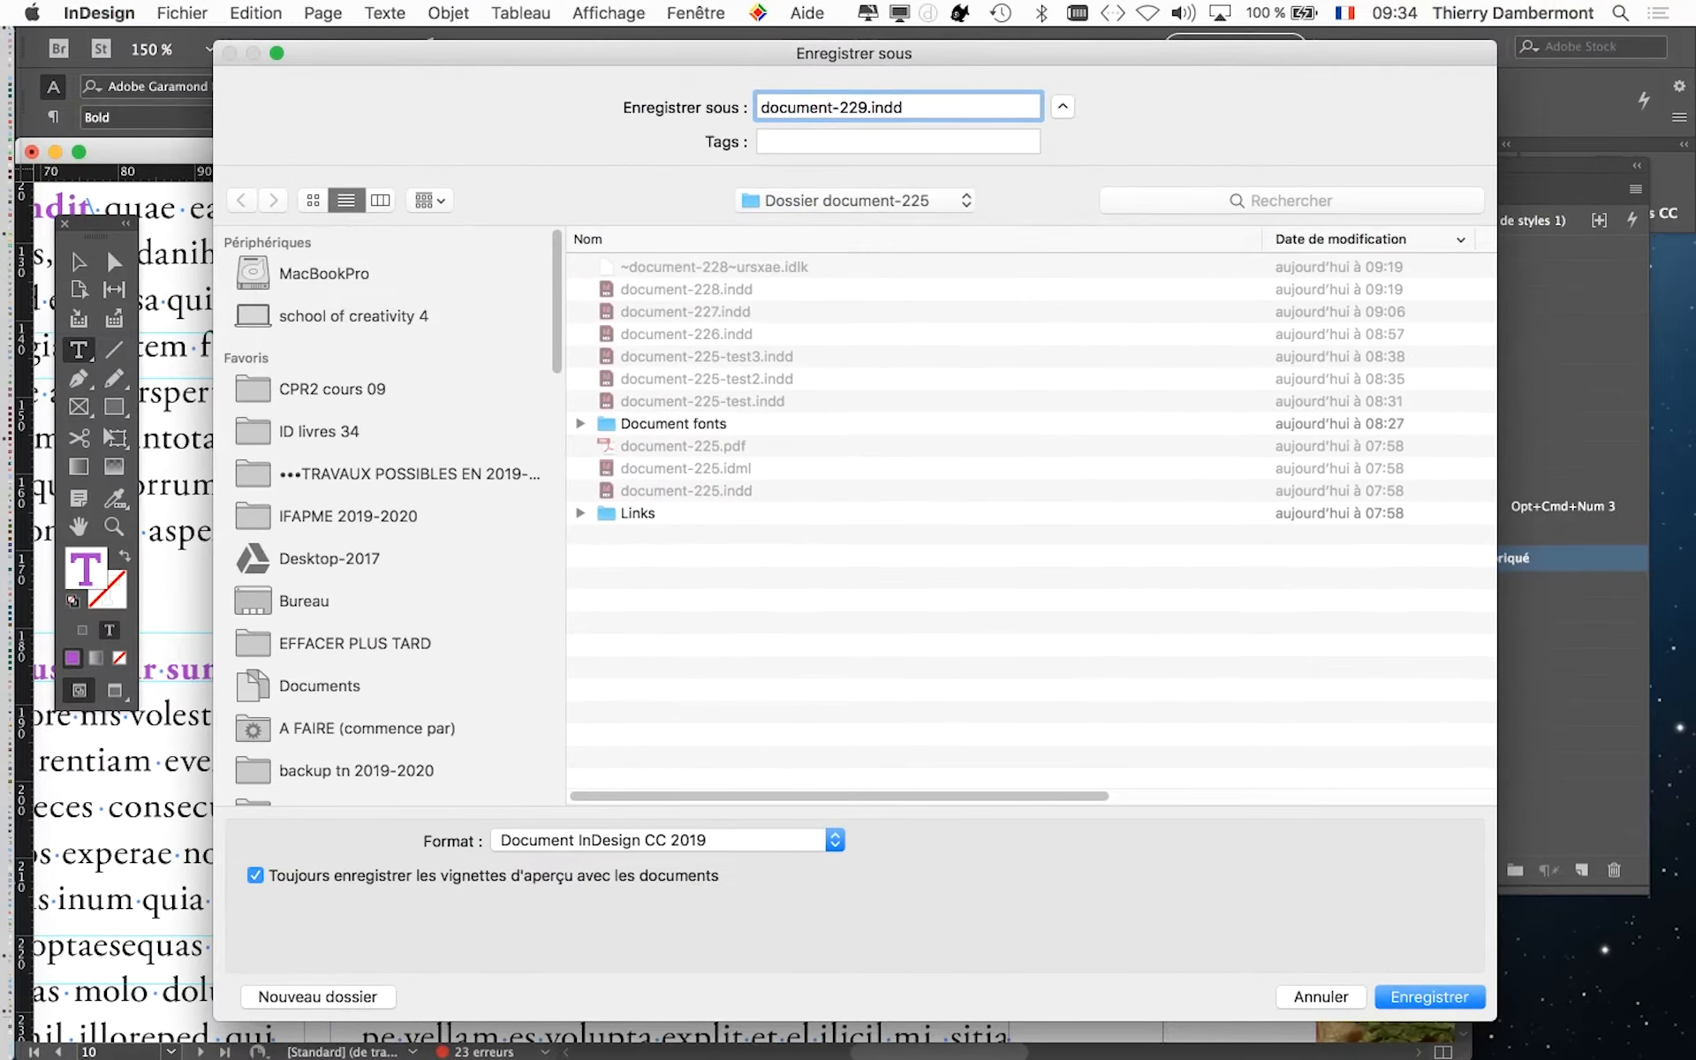
pyautogui.press('Return')
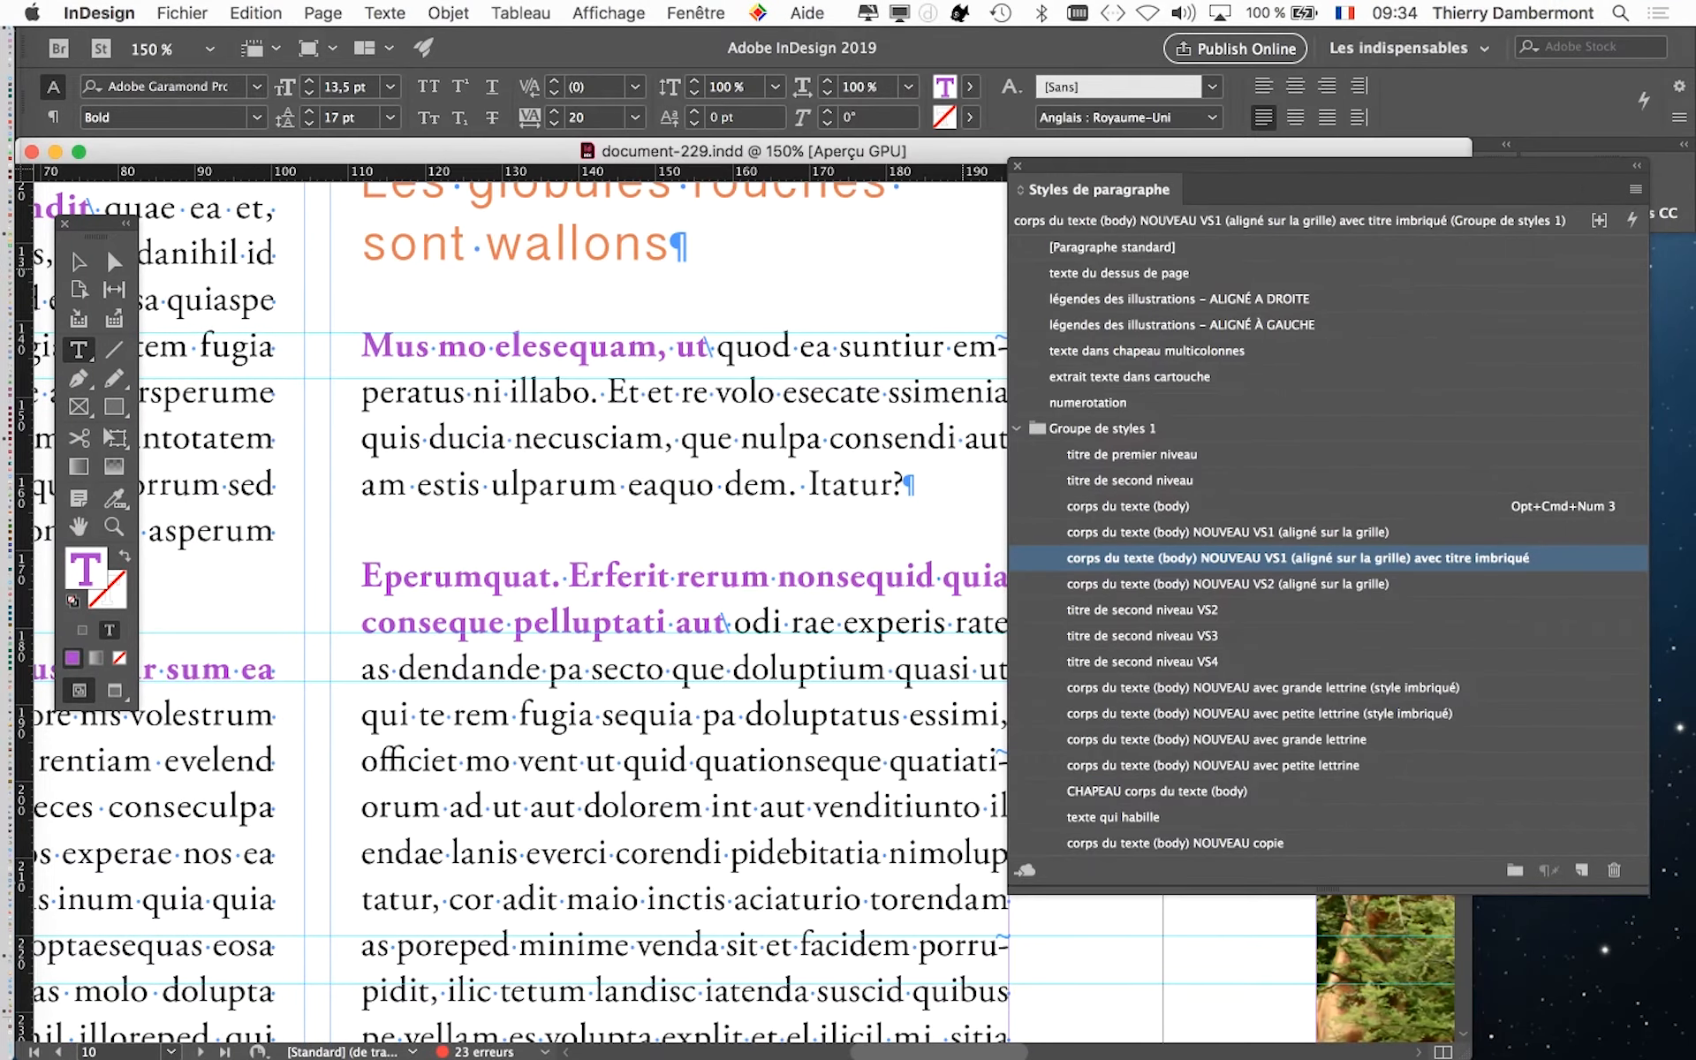
# - Move the paragraph styles aside, deselect the text frame, and examine page 10 in preview mode at a smaller zoom
pyautogui.moveTo(1281, 166); pyautogui.dragTo(1378, 232)
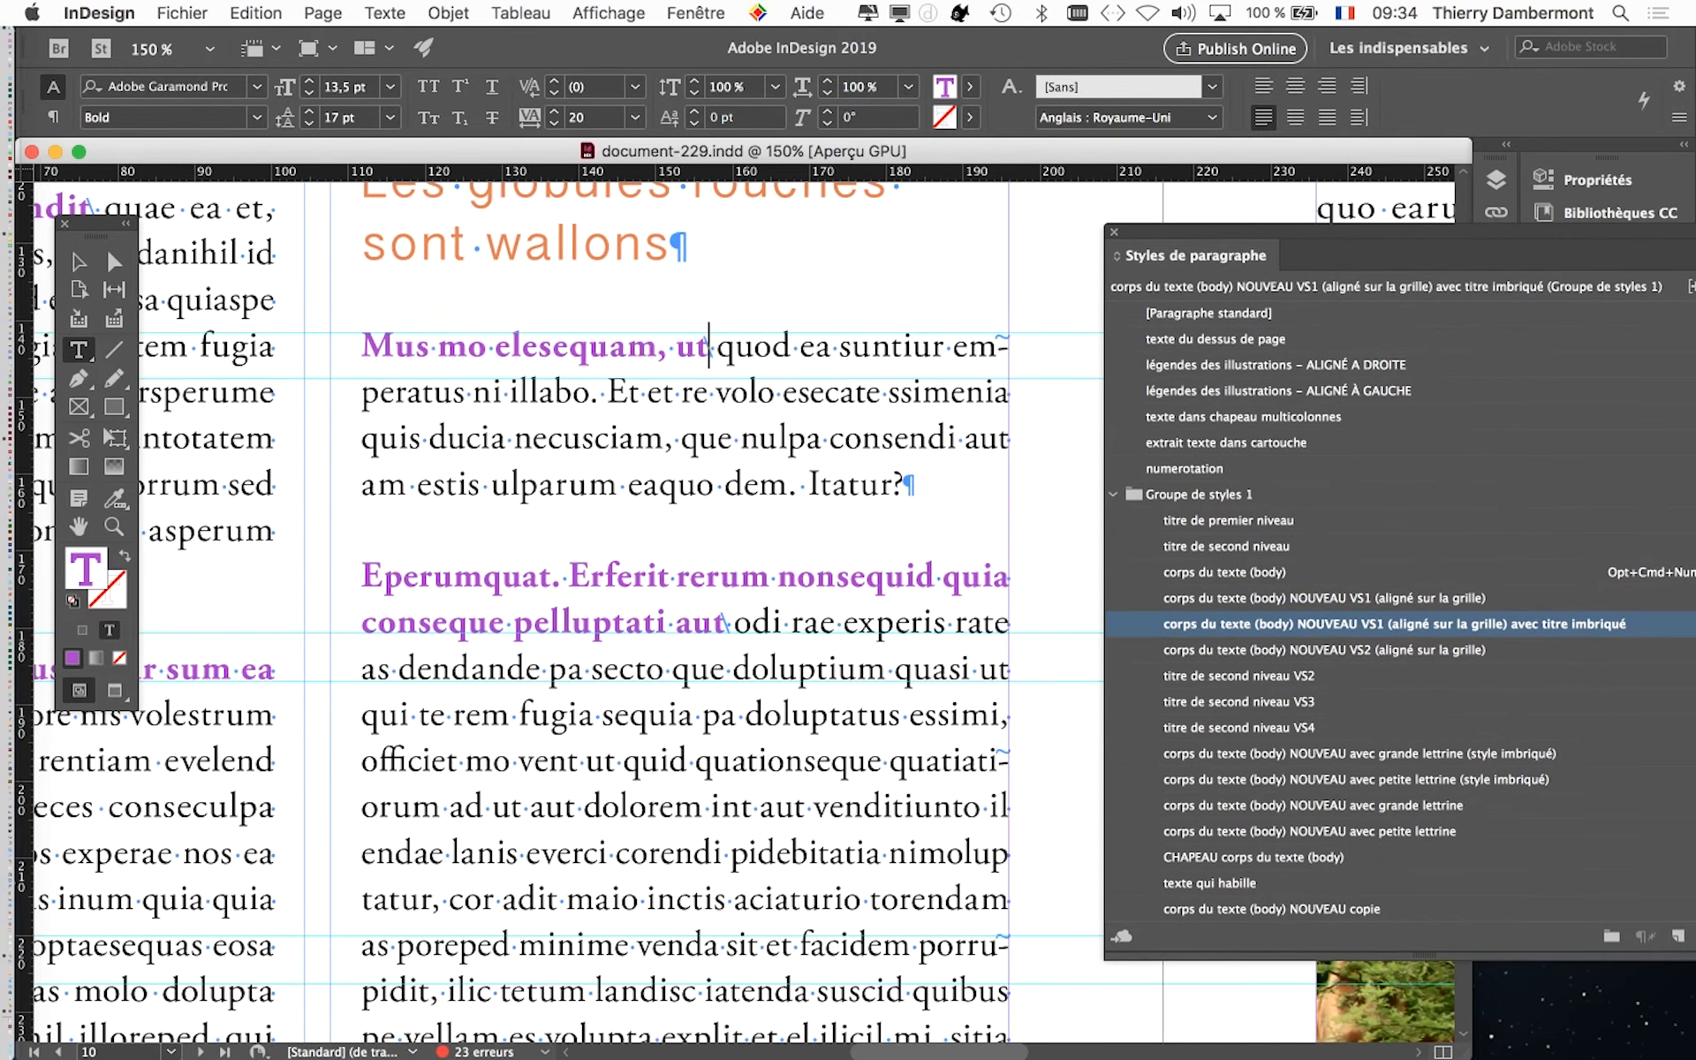
pyautogui.press('Escape')
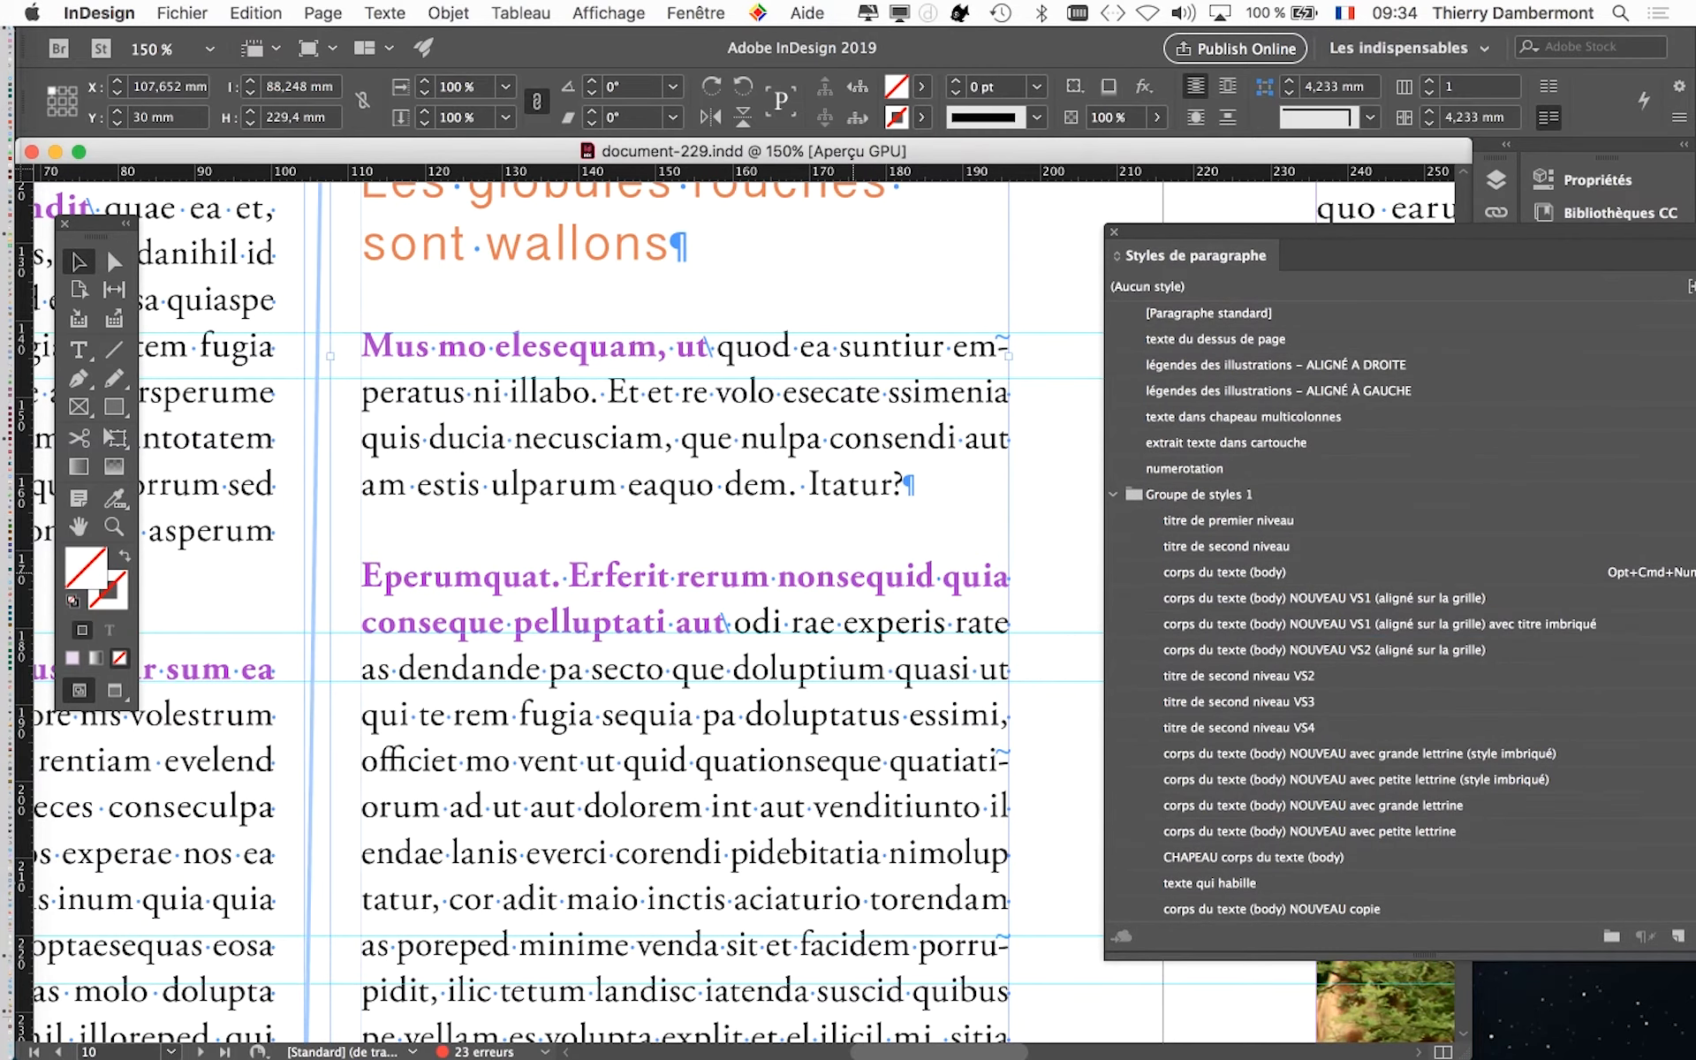
pyautogui.press('super+shift+a')
pyautogui.press('w')
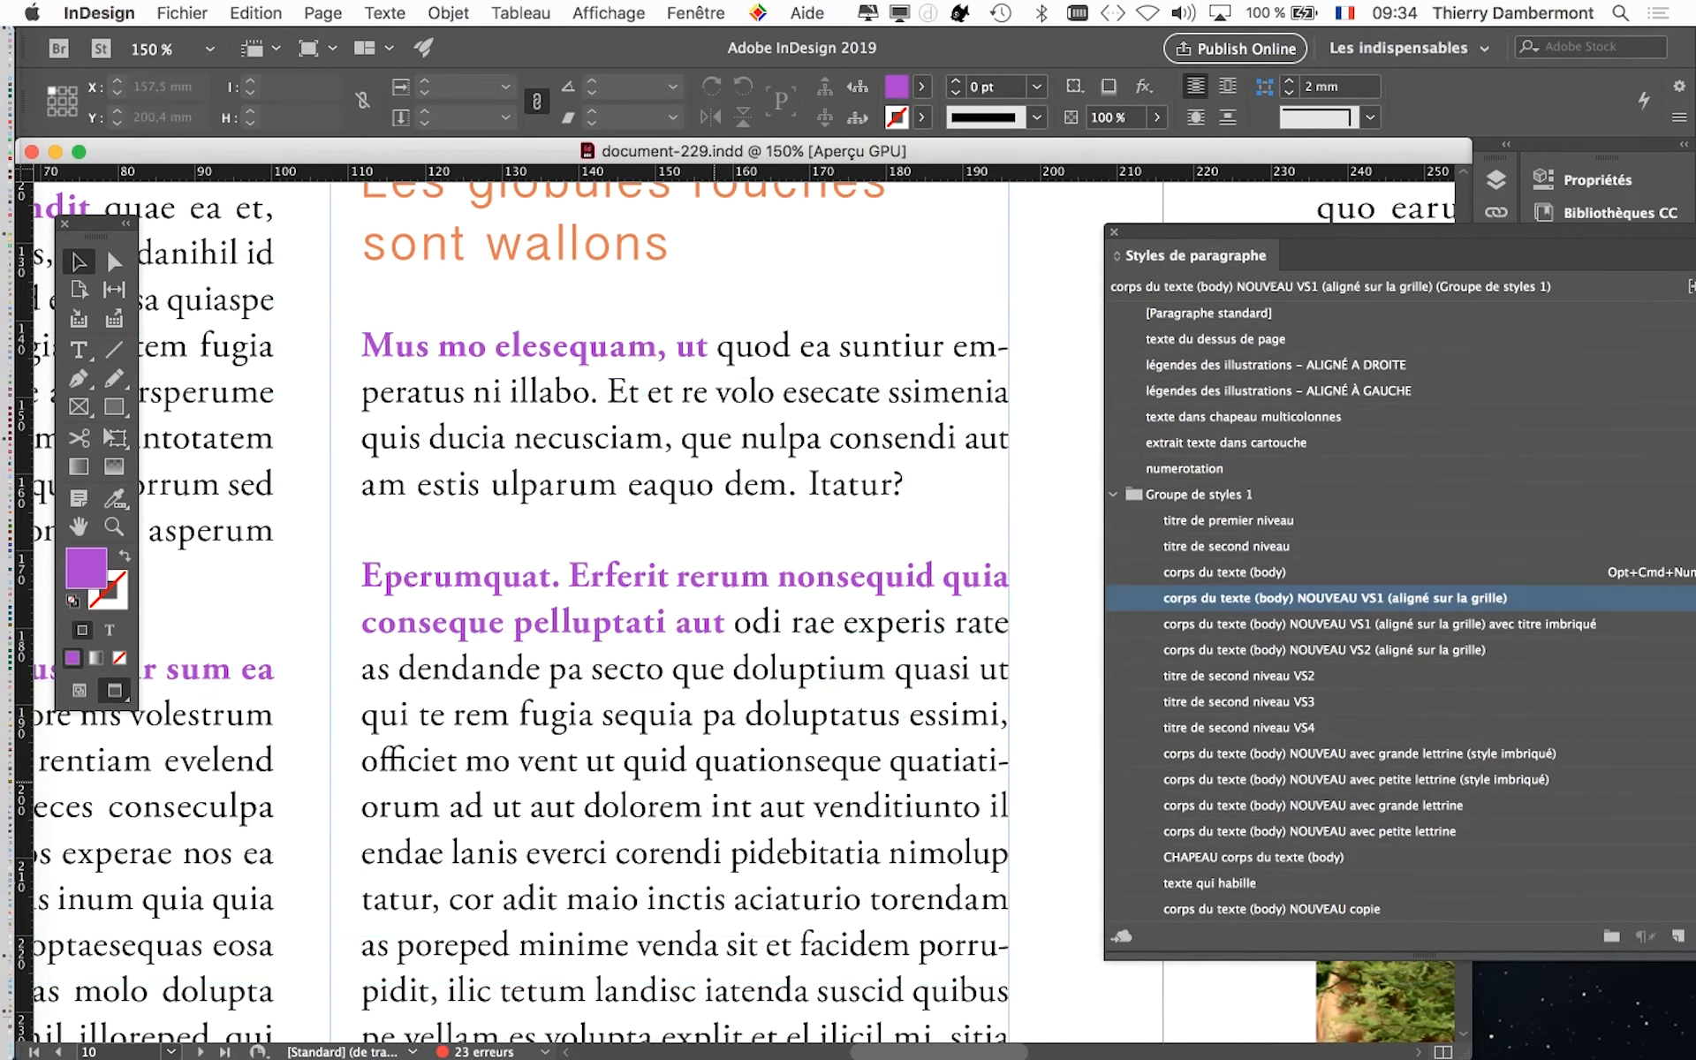
pyautogui.press('super+minus')
pyautogui.press('super+minus')
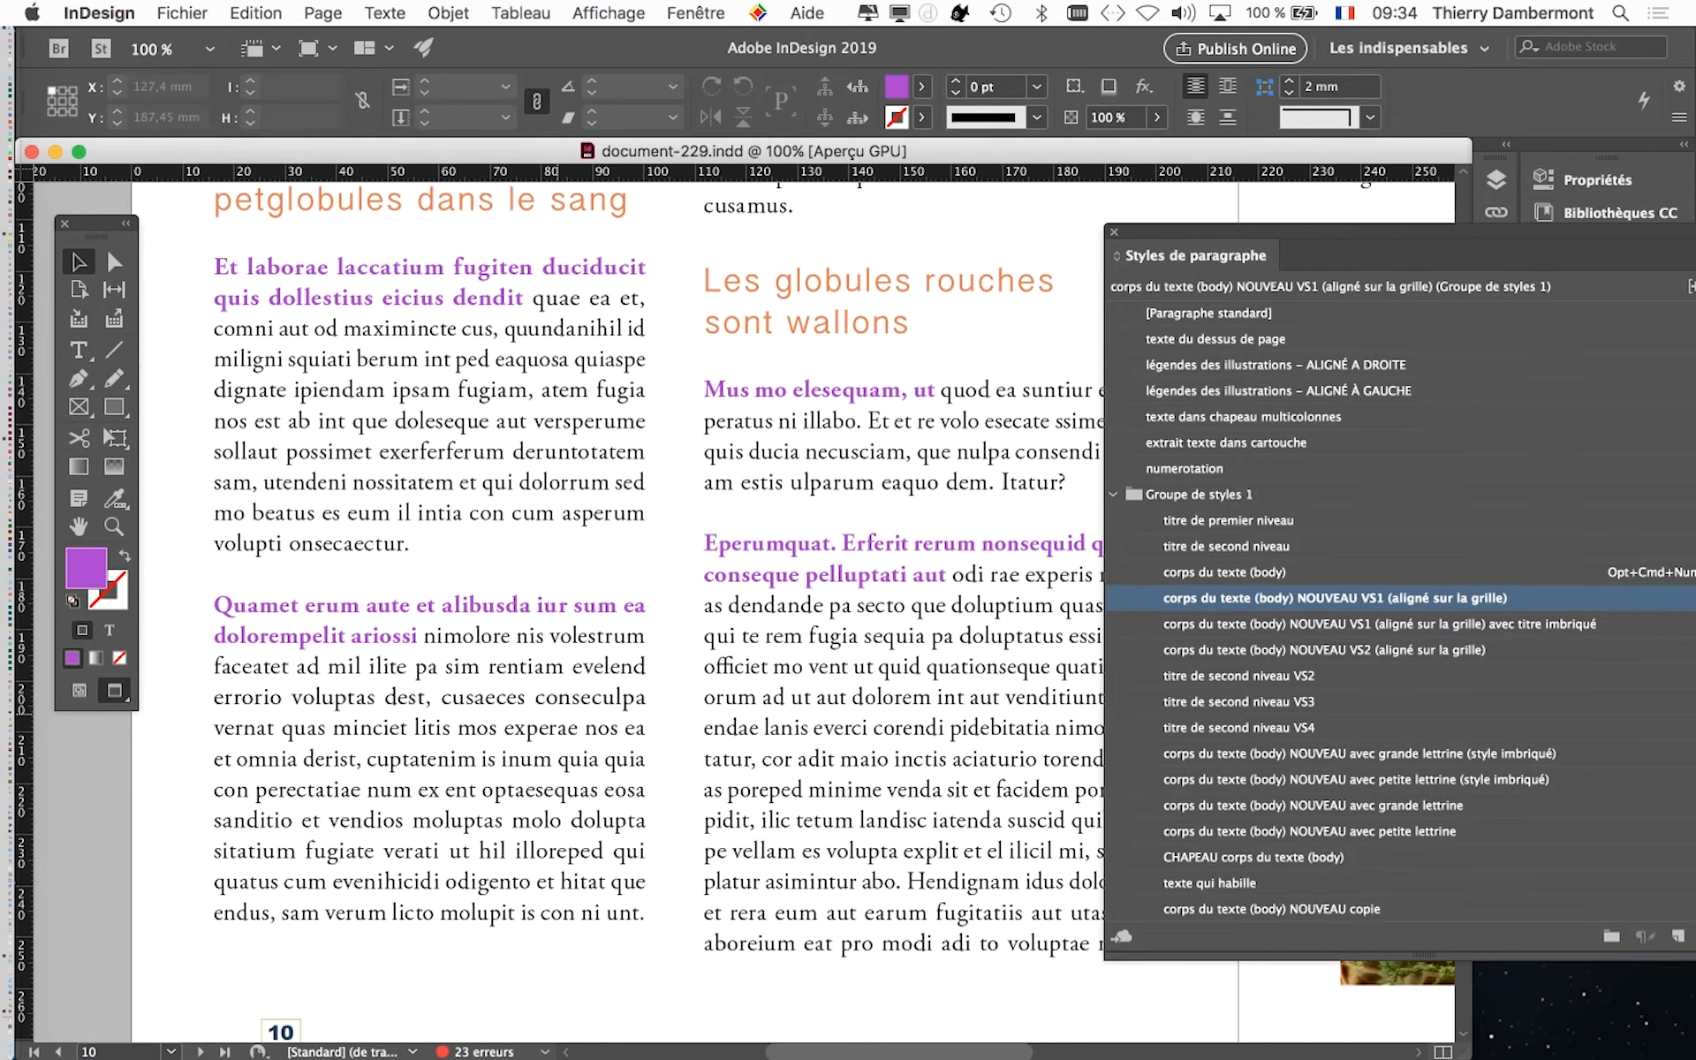
pyautogui.press('super+minus')
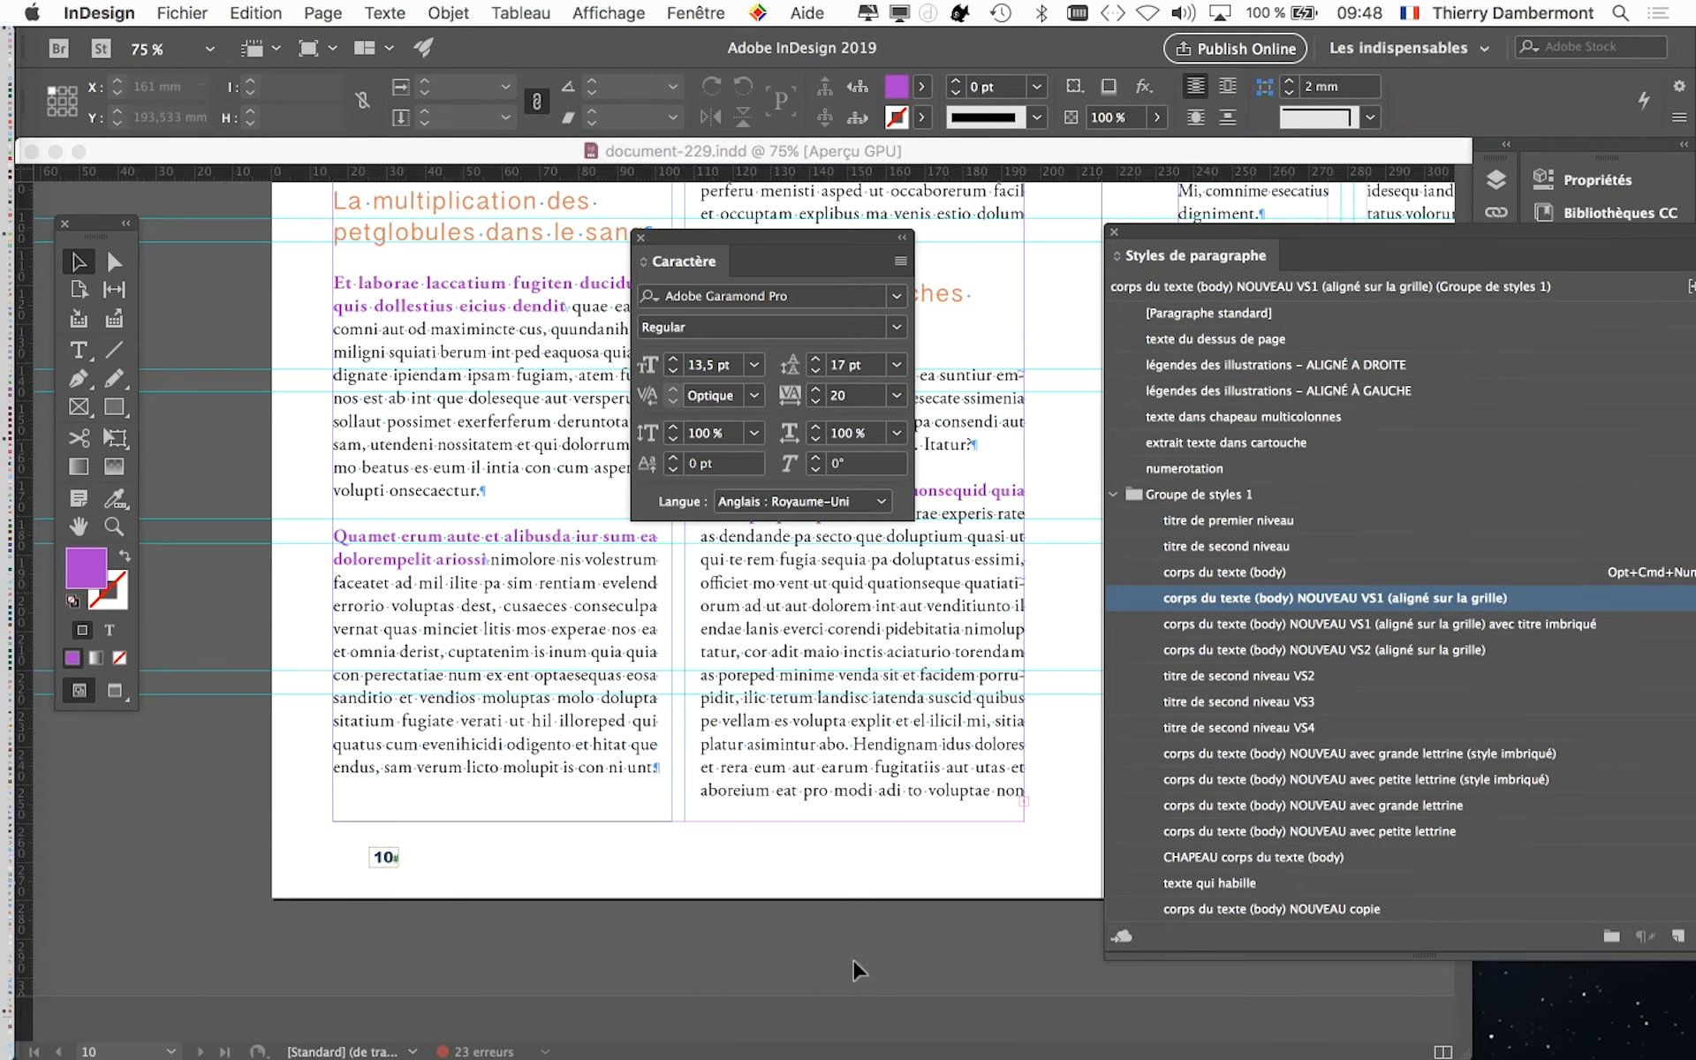
# - Hide the Caractère and Styles de paragraphe panels and show the layout in preview mode
pyautogui.click(641, 238)
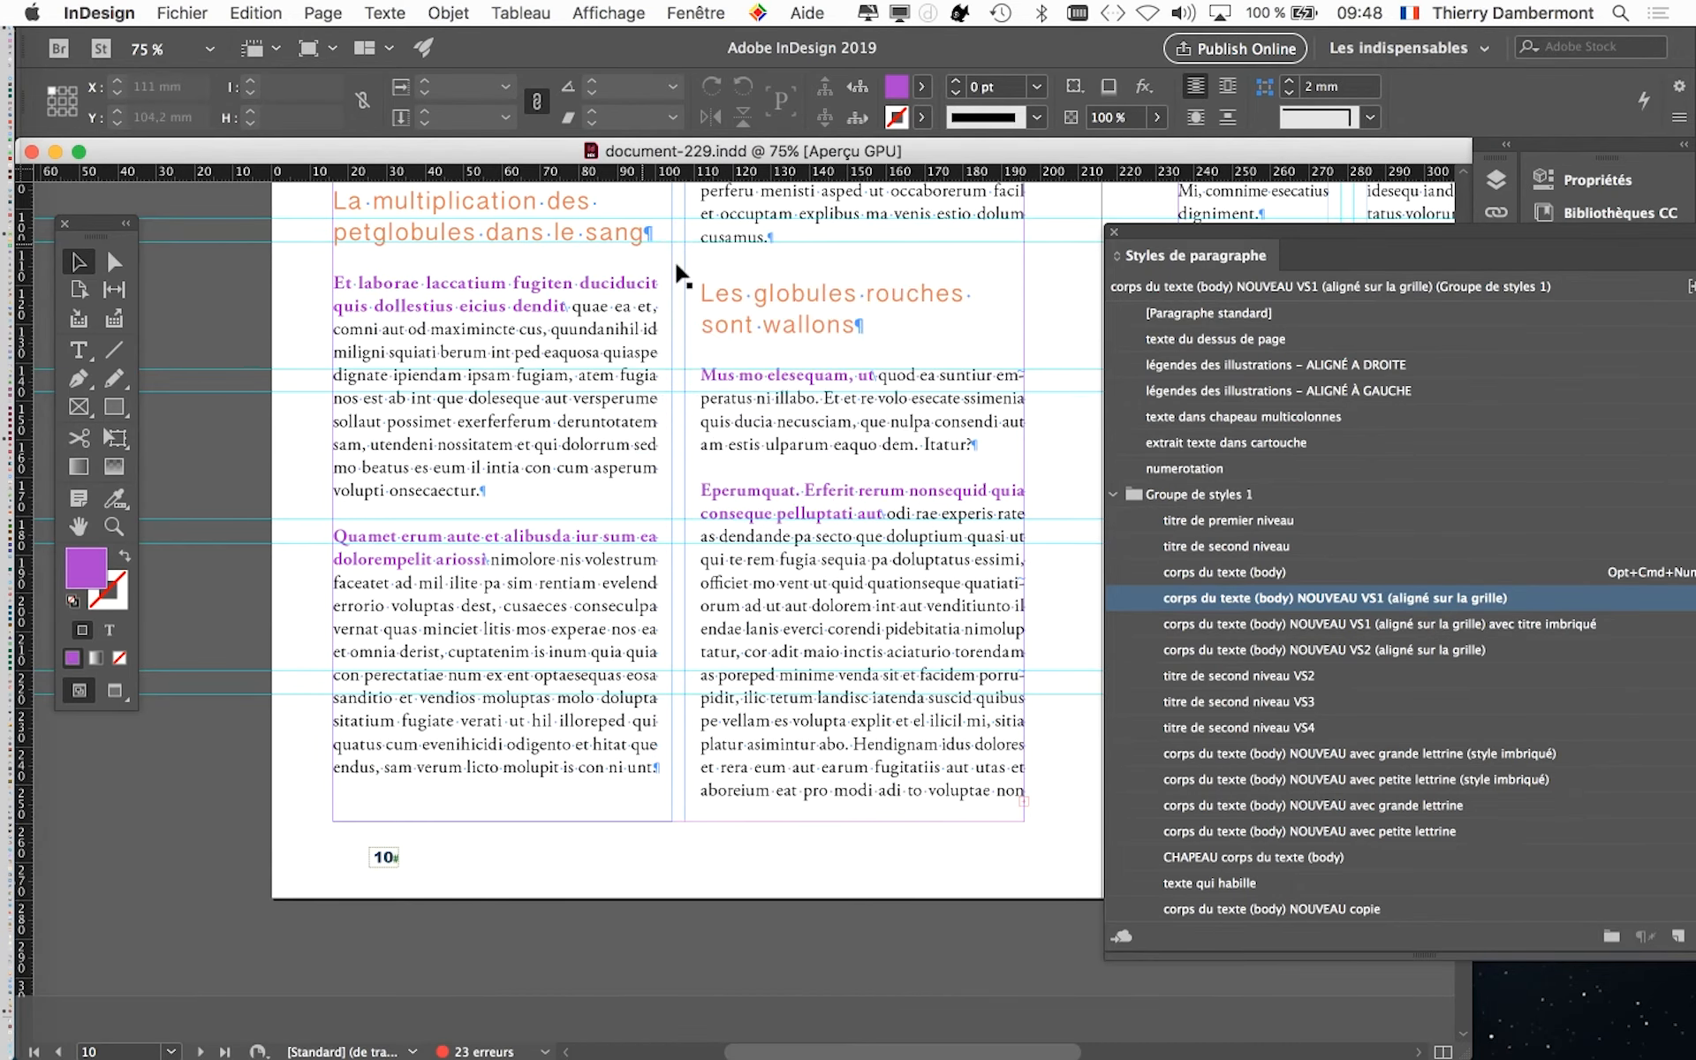
pyautogui.click(1114, 233)
pyautogui.click(112, 691)
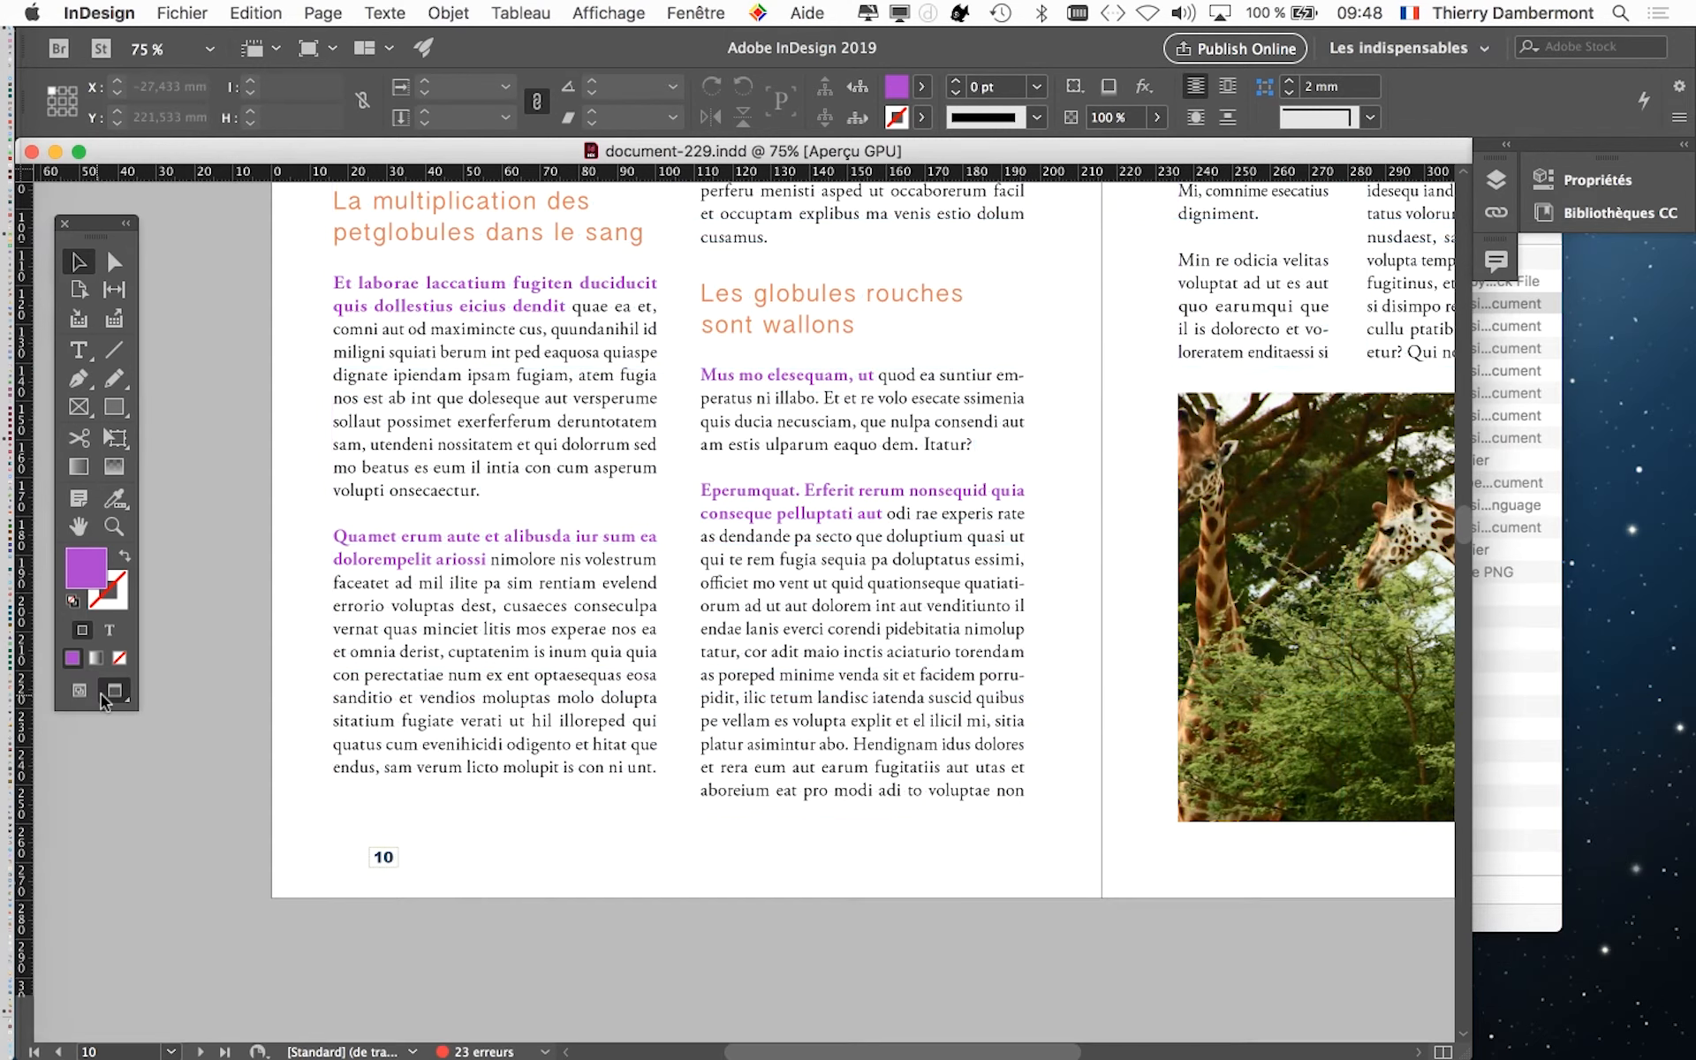